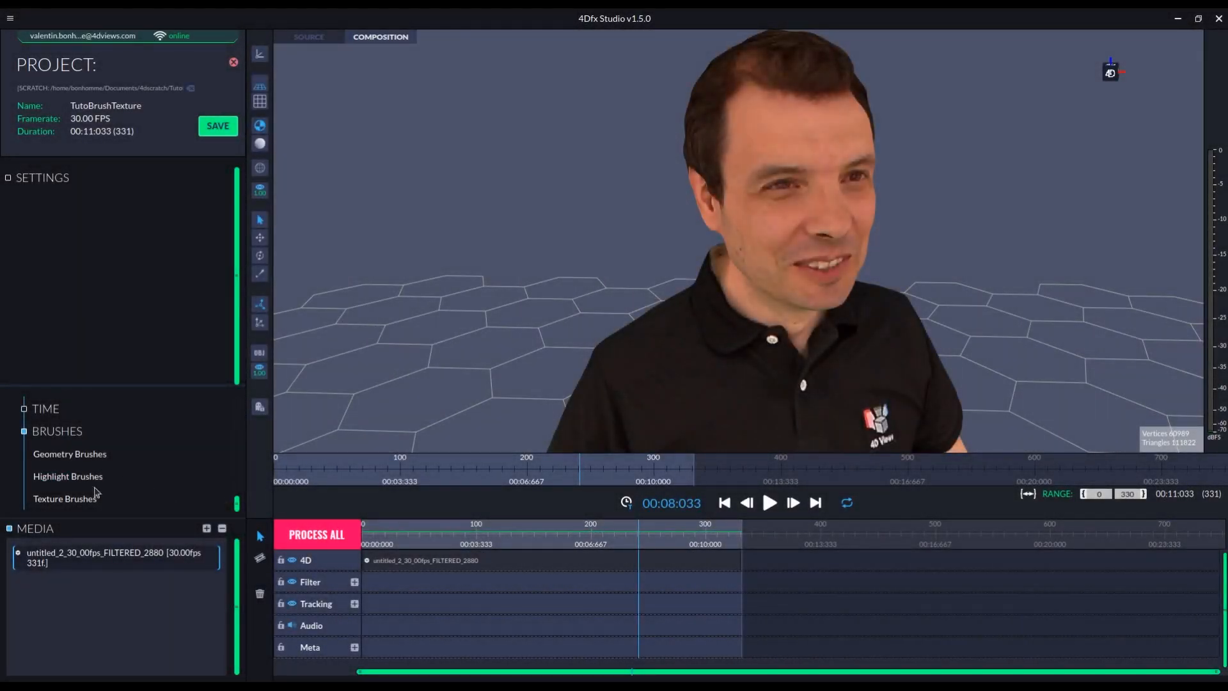
- Add a Texture Brushes filter to the Filter track and paint the hair on the head green
{"action": "left_click_drag", "start_coordinate": [80, 503], "coordinate": [605, 582]}
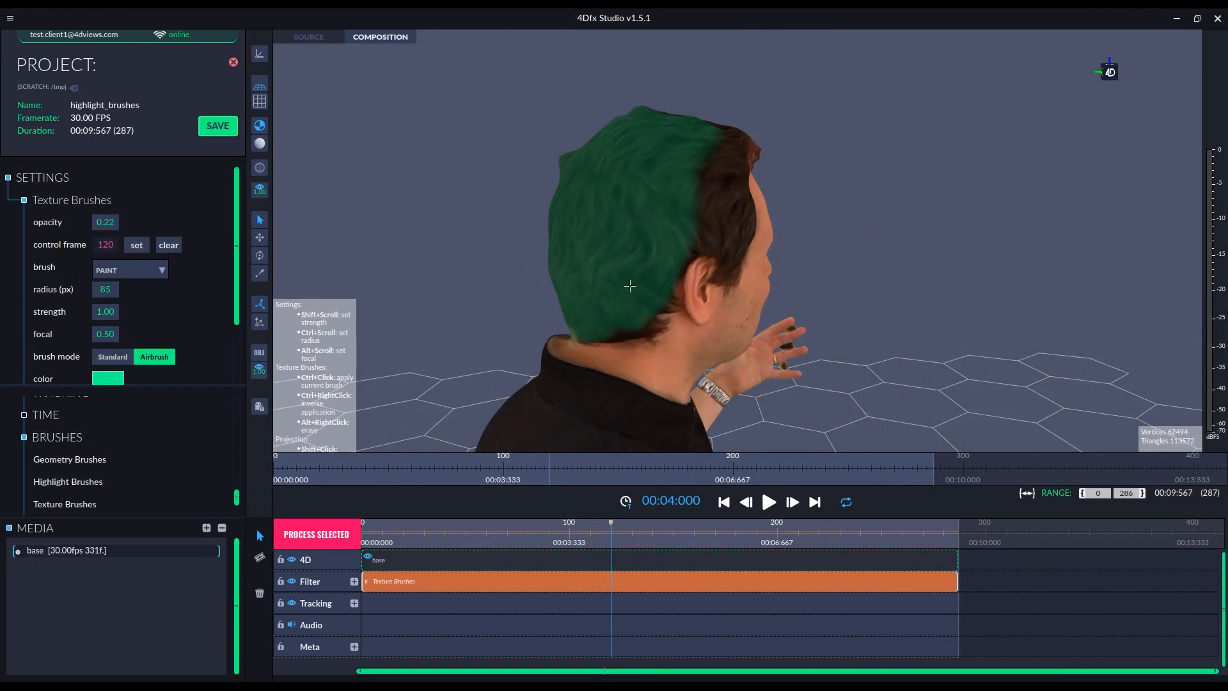
{"action": "left_click_drag", "start_coordinate": [609, 299], "coordinate": [623, 199]}
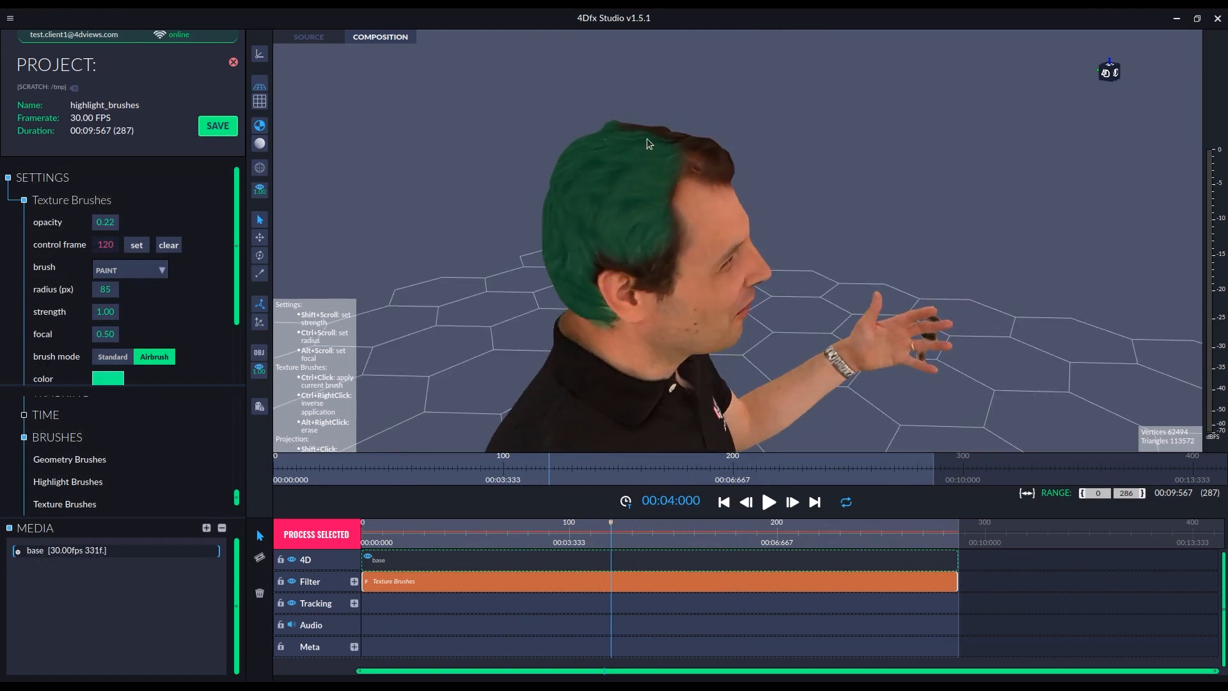
{"action": "left_click_drag", "start_coordinate": [646, 138], "coordinate": [640, 268]}
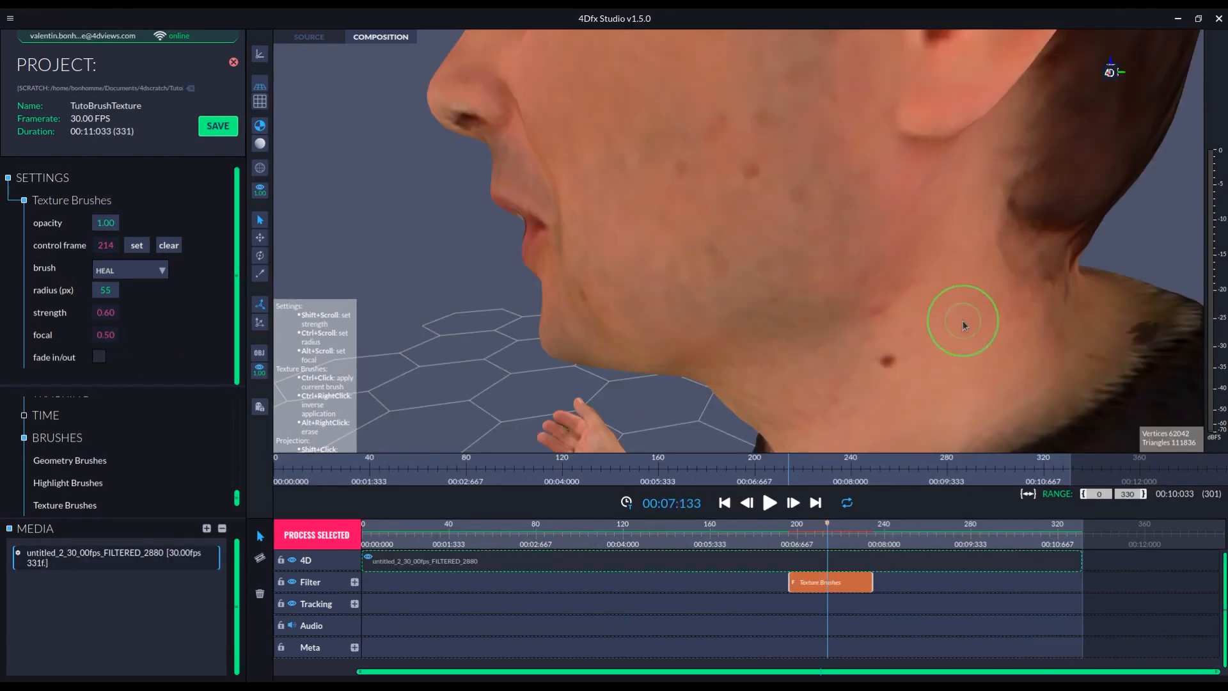
- Heal the moles and blemishes on the neck and cheek with the Heal brush at radius 55 px
{"action": "left_click", "coordinate": [883, 360], "text": "ctrl"}
{"action": "left_click", "coordinate": [752, 176], "text": "ctrl"}
{"action": "left_click", "coordinate": [758, 124], "text": "ctrl"}
{"action": "left_click", "coordinate": [722, 118], "text": "ctrl"}
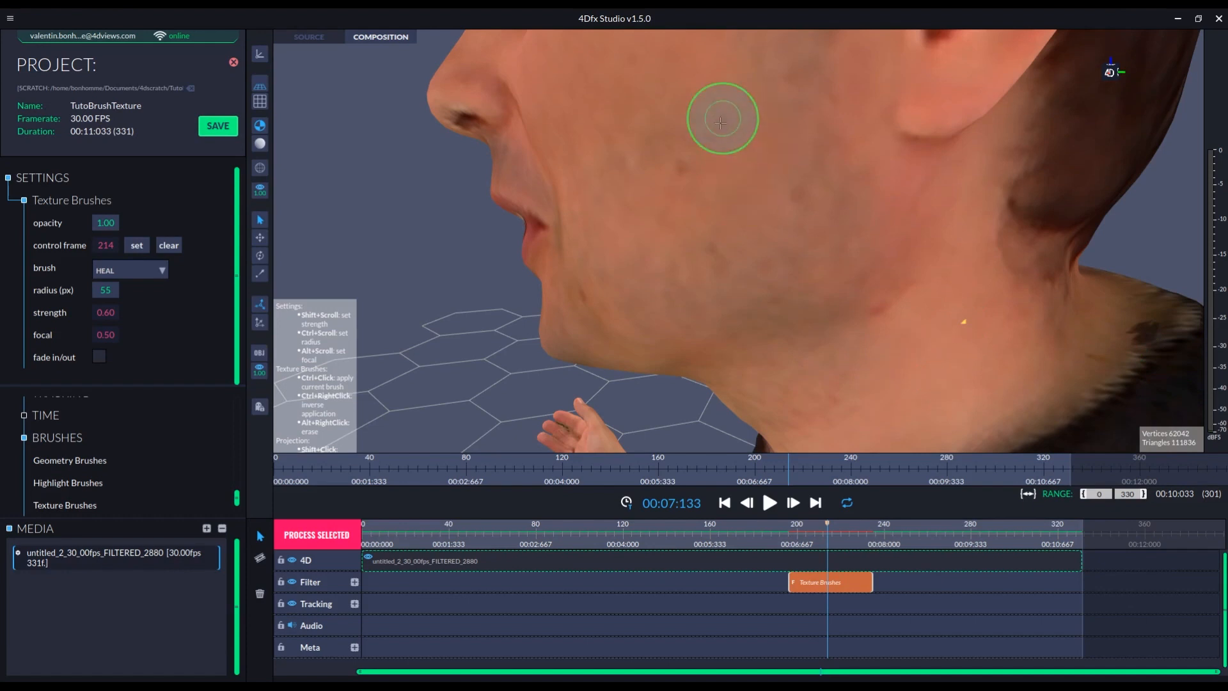
{"action": "left_click", "coordinate": [679, 162], "text": "ctrl"}
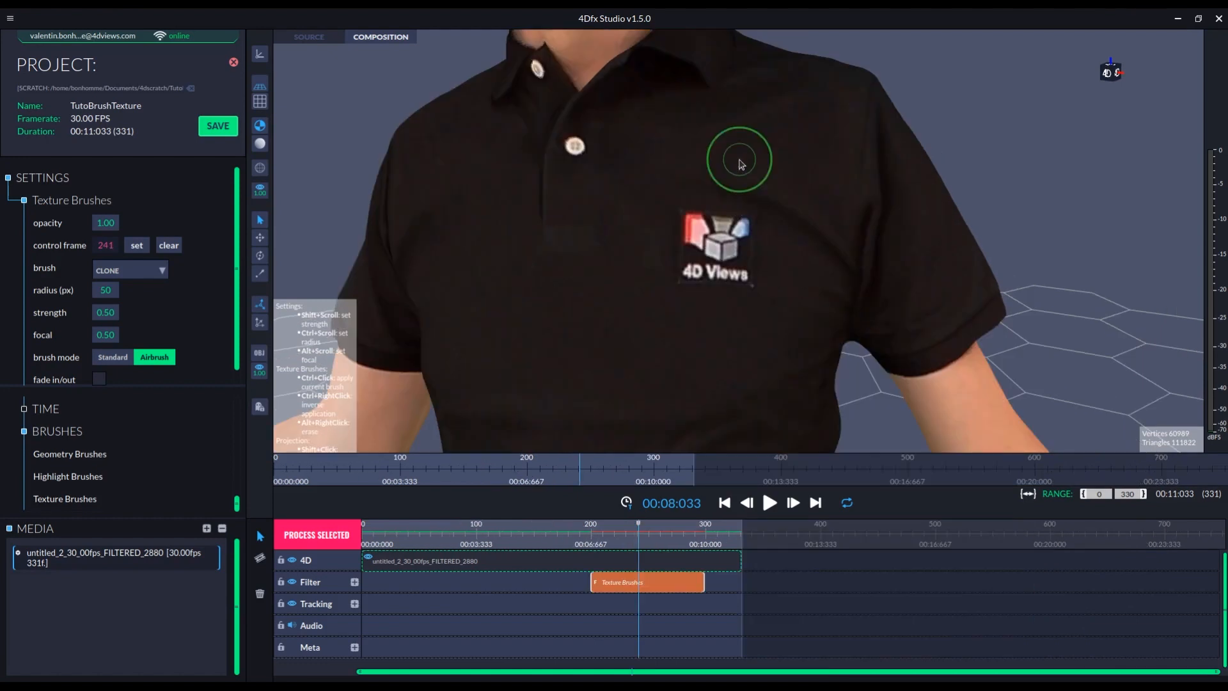
- Clone black shirt fabric over the 4D Views chest logo and the lower shirt button at radius 50 px
{"action": "mouse_move", "coordinate": [729, 253]}
{"action": "left_mouse_down", "text": "ctrl"}
{"action": "mouse_move", "coordinate": [735, 243]}
{"action": "mouse_move", "coordinate": [681, 239]}
{"action": "left_mouse_up", "text": "ctrl"}
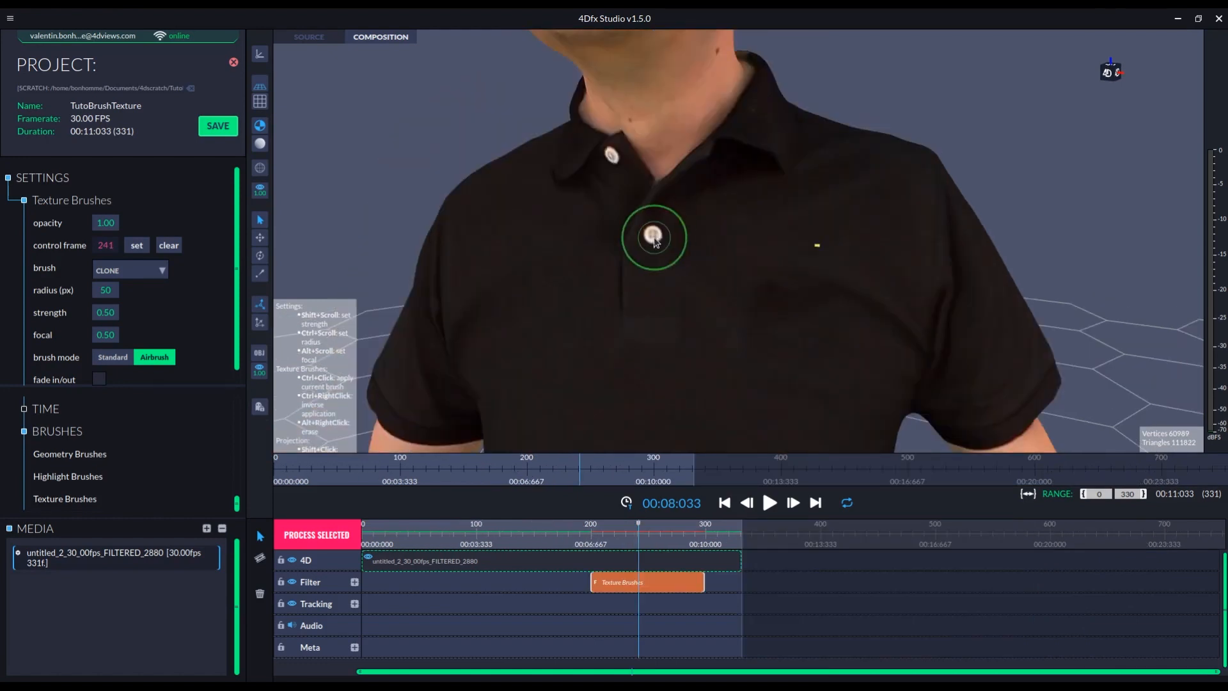
{"action": "left_click_drag", "start_coordinate": [653, 237], "coordinate": [660, 235], "text": "ctrl"}
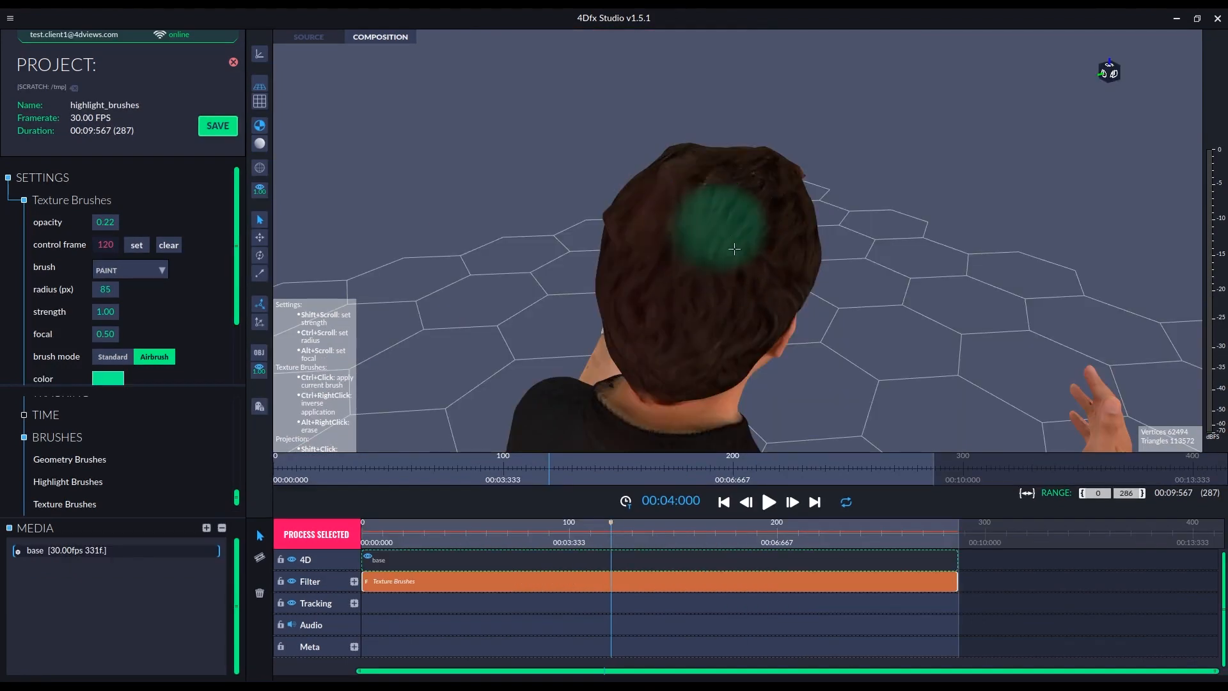
- Airbrush the back of the hair green with the Paint brush, and stamp the logo image onto the shirt's chest
{"action": "mouse_move", "coordinate": [731, 247]}
{"action": "left_mouse_down", "text": "ctrl"}
{"action": "mouse_move", "coordinate": [658, 281]}
{"action": "mouse_move", "coordinate": [673, 296]}
{"action": "mouse_move", "coordinate": [771, 281]}
{"action": "mouse_move", "coordinate": [786, 224]}
{"action": "mouse_move", "coordinate": [691, 159]}
{"action": "left_mouse_up", "text": "ctrl"}
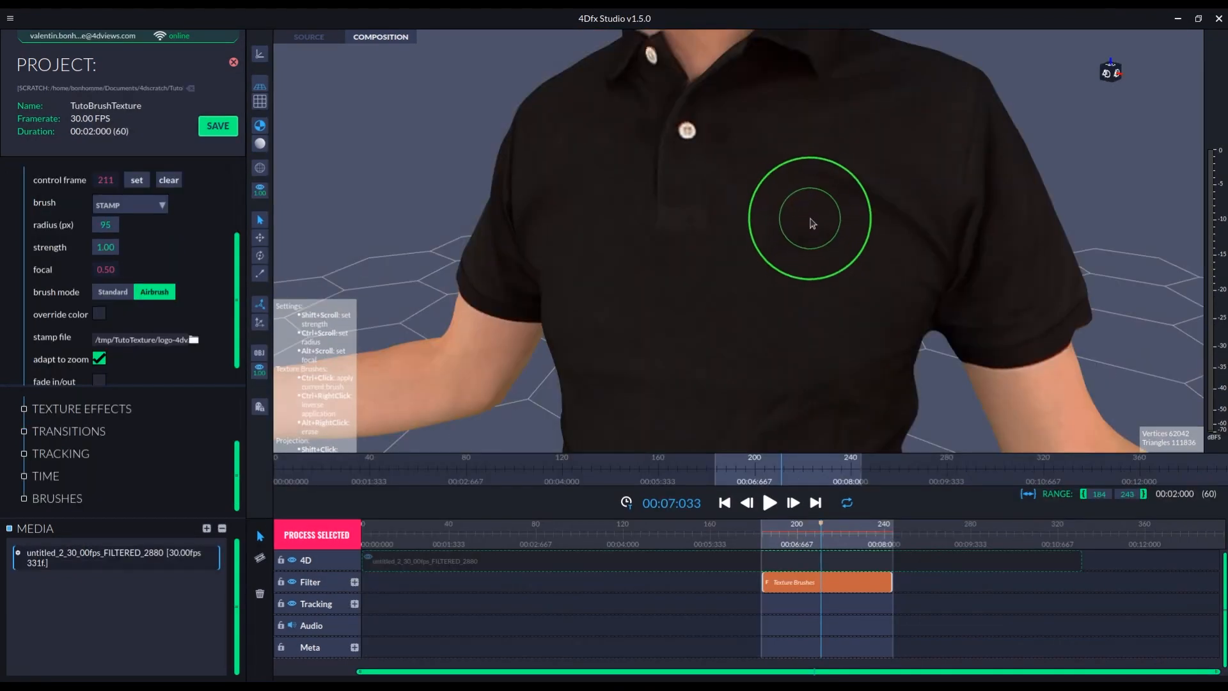
{"action": "left_click", "coordinate": [827, 214], "text": "ctrl"}
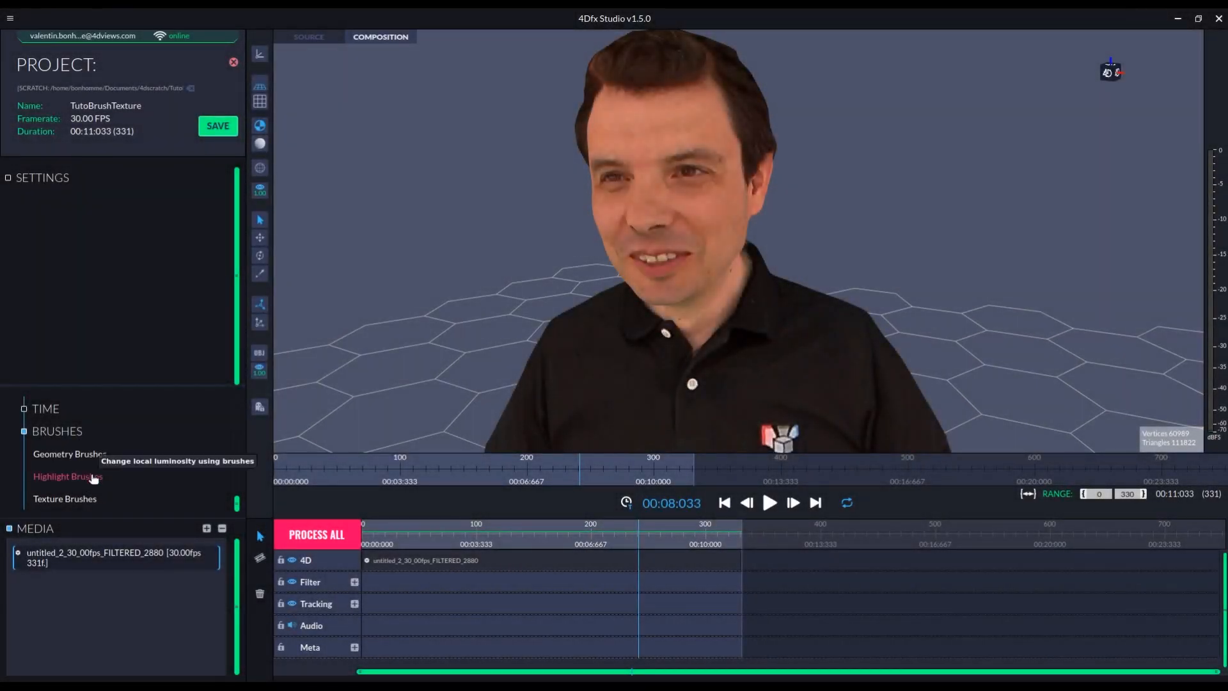
- Add a Highlight Brushes filter to the Filter track and lighten the face around the eyes with the Dodge brush
{"action": "mouse_move", "coordinate": [93, 477]}
{"action": "left_mouse_down"}
{"action": "mouse_move", "coordinate": [654, 550]}
{"action": "mouse_move", "coordinate": [640, 579]}
{"action": "left_mouse_up"}
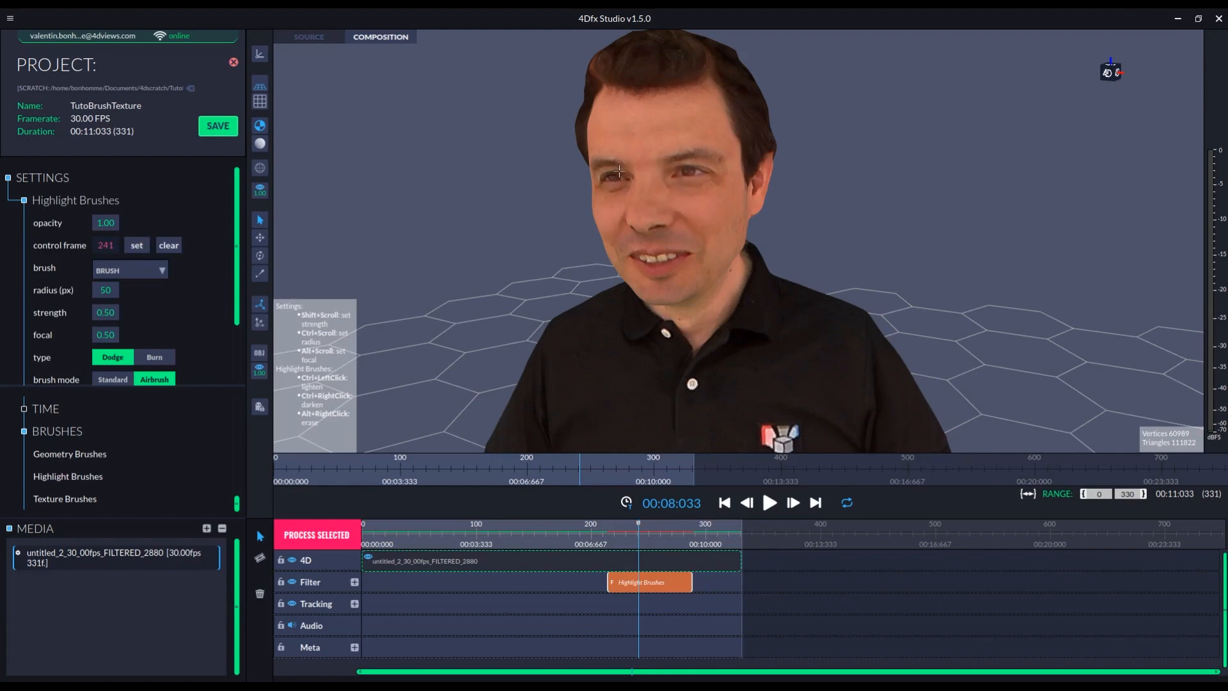
{"action": "left_click_drag", "start_coordinate": [618, 188], "coordinate": [770, 227]}
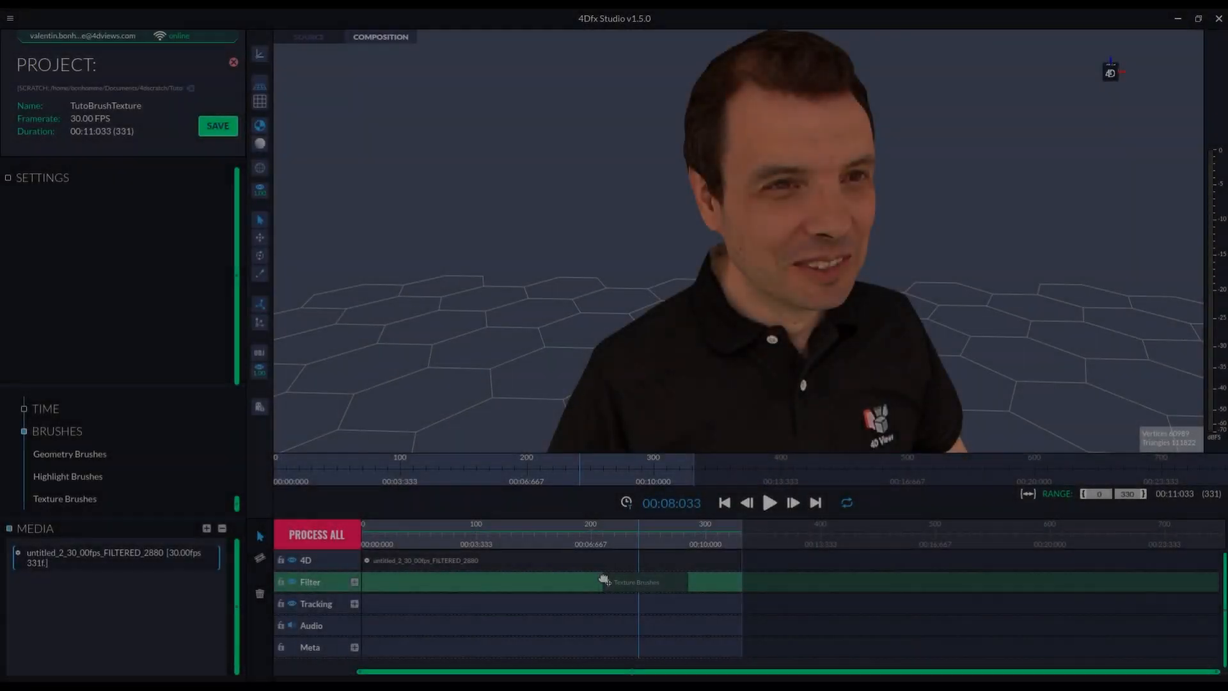
- Place a Texture Brushes filter on the Filter track and choose the Paint brush
{"action": "left_click", "coordinate": [604, 580]}
{"action": "left_click", "coordinate": [166, 257]}
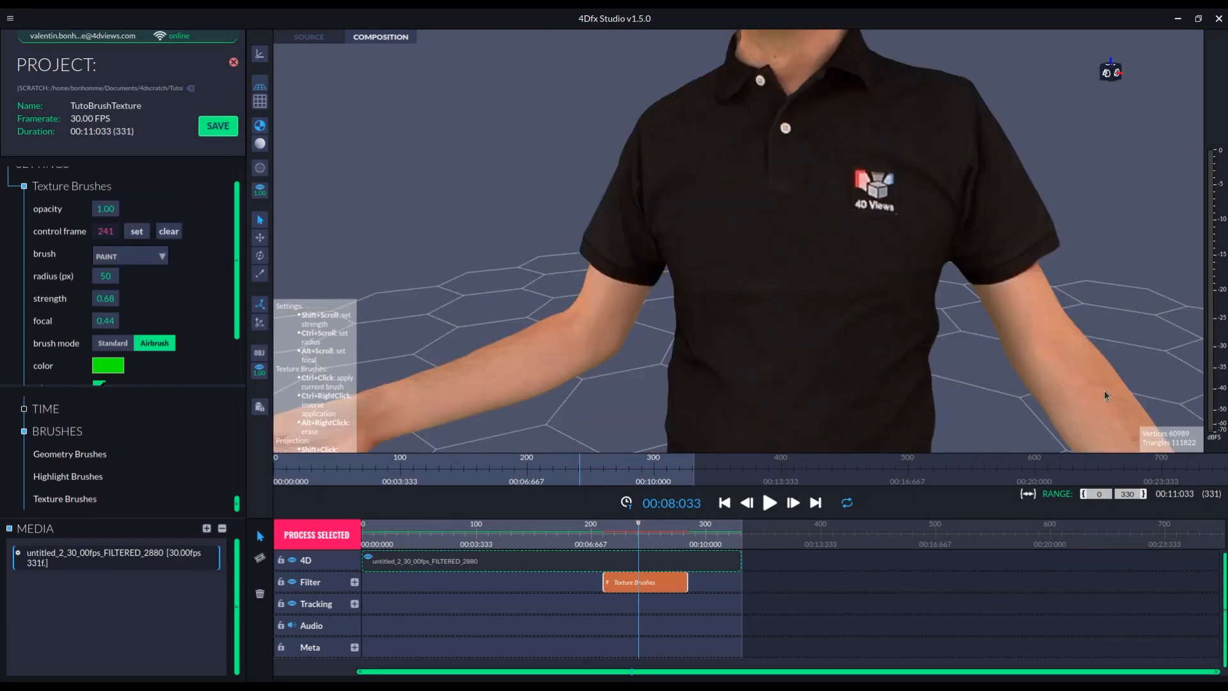
{"action": "left_click", "coordinate": [124, 256]}
{"action": "left_click", "coordinate": [135, 197]}
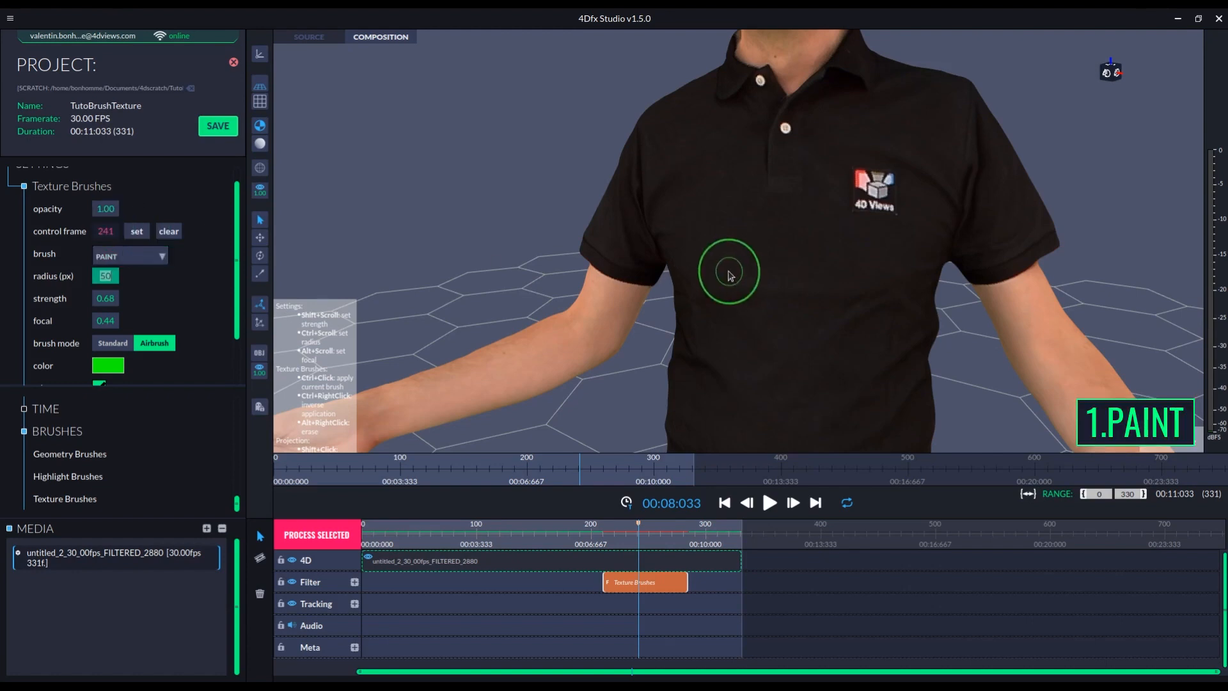
- Paint green airbrush strokes across the front of the shirt at radius 50 px and strength 0.68
{"action": "mouse_move", "coordinate": [723, 278]}
{"action": "left_mouse_down"}
{"action": "mouse_move", "coordinate": [779, 220]}
{"action": "mouse_move", "coordinate": [809, 269]}
{"action": "mouse_move", "coordinate": [883, 325]}
{"action": "mouse_move", "coordinate": [860, 373]}
{"action": "left_mouse_up"}
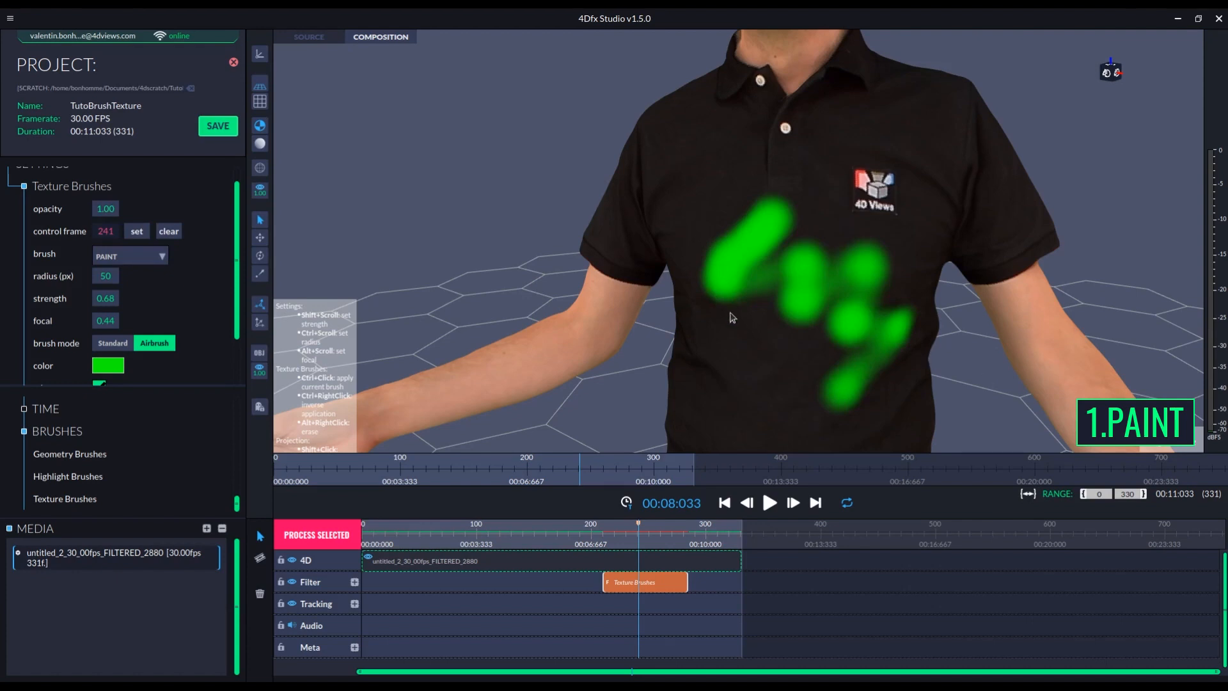
{"action": "left_click_drag", "start_coordinate": [728, 332], "coordinate": [806, 410]}
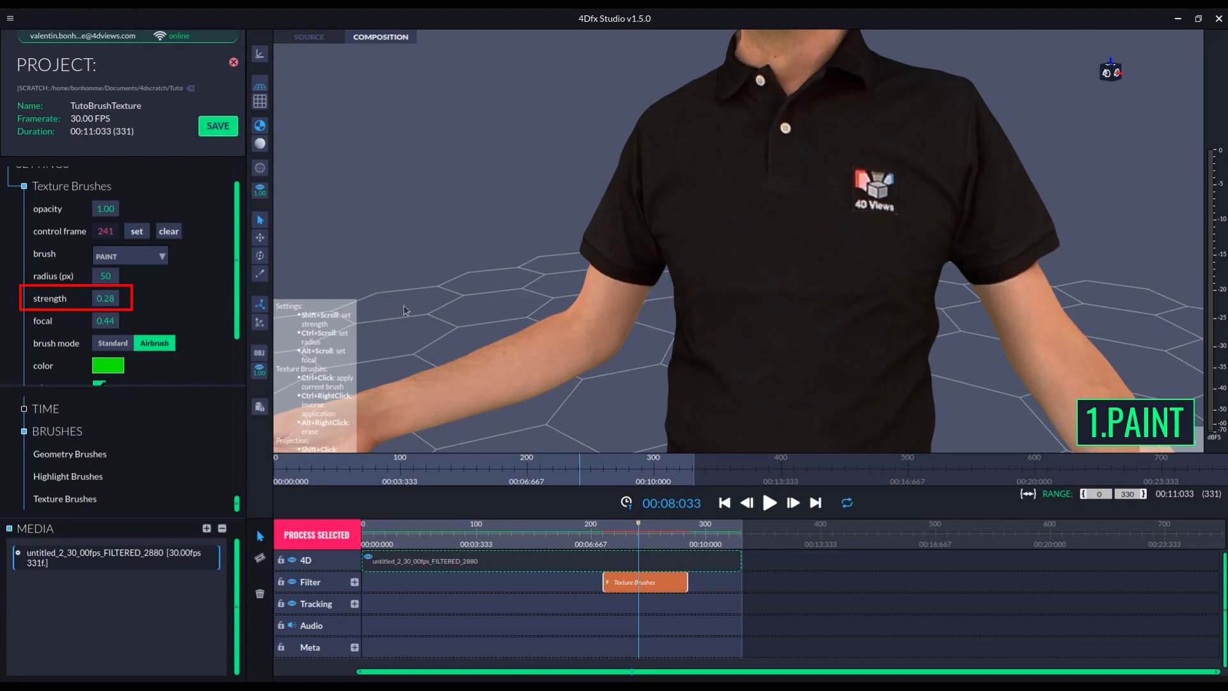
- Paint a green stroke across the shirt at strength 0.28 and a second one below it at strength 0.98
{"action": "left_click", "coordinate": [712, 274]}
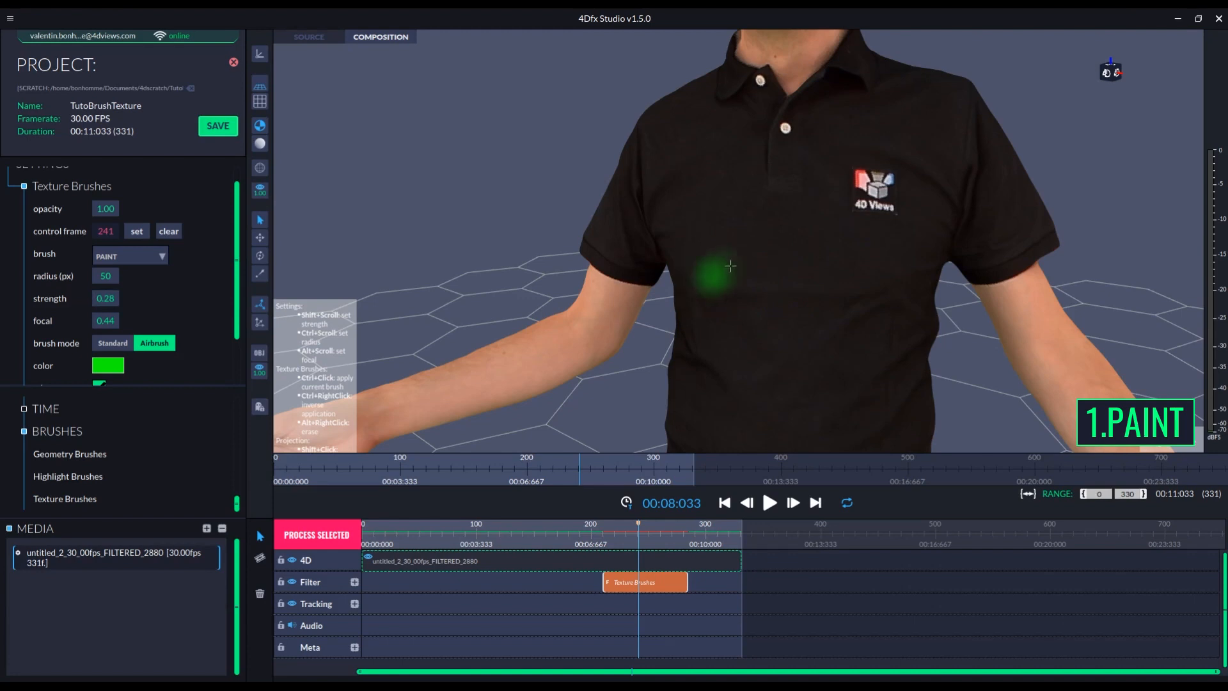
{"action": "left_click_drag", "start_coordinate": [730, 266], "coordinate": [886, 278]}
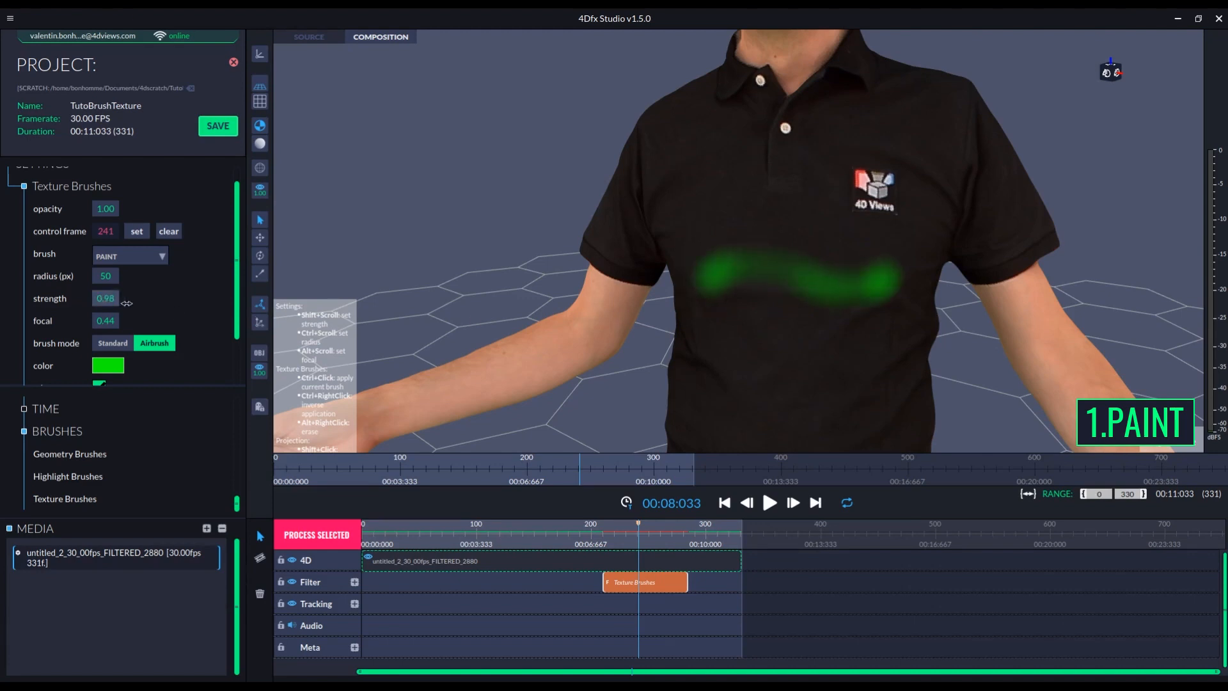
{"action": "left_click_drag", "start_coordinate": [708, 384], "coordinate": [890, 401]}
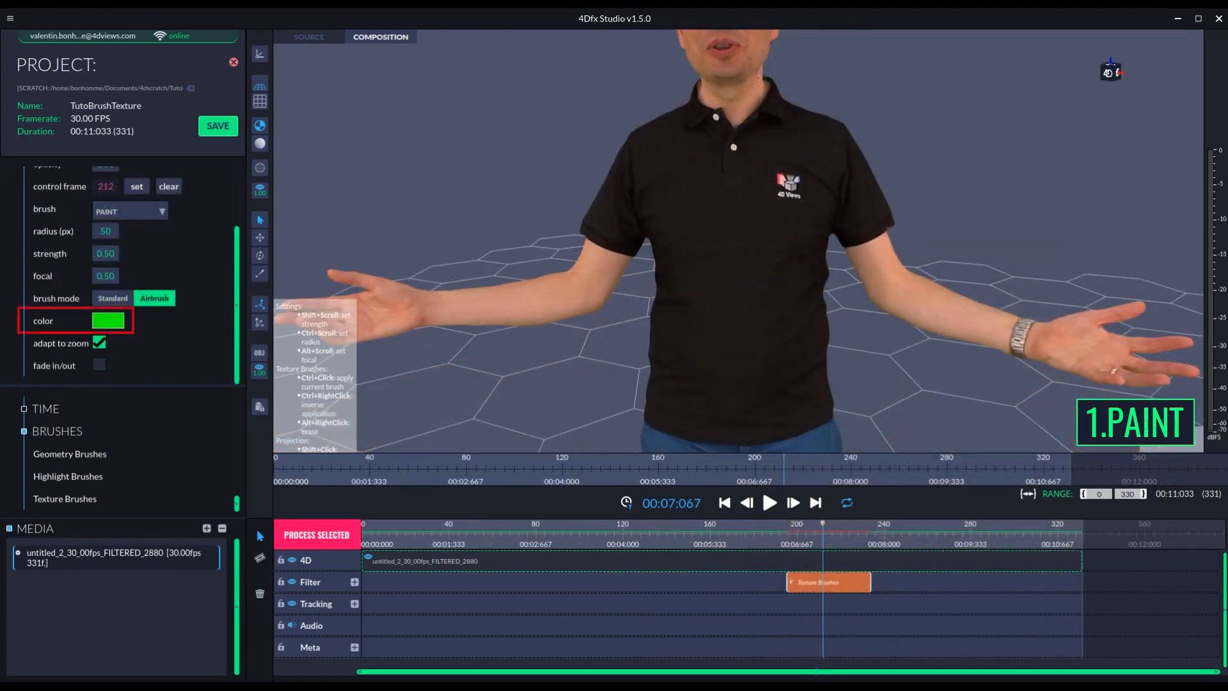
- Change the paint color to a slightly desaturated blue and paint a zigzag stroke across the shirt front
{"action": "left_click", "coordinate": [92, 324]}
{"action": "left_click_drag", "start_coordinate": [157, 417], "coordinate": [194, 416]}
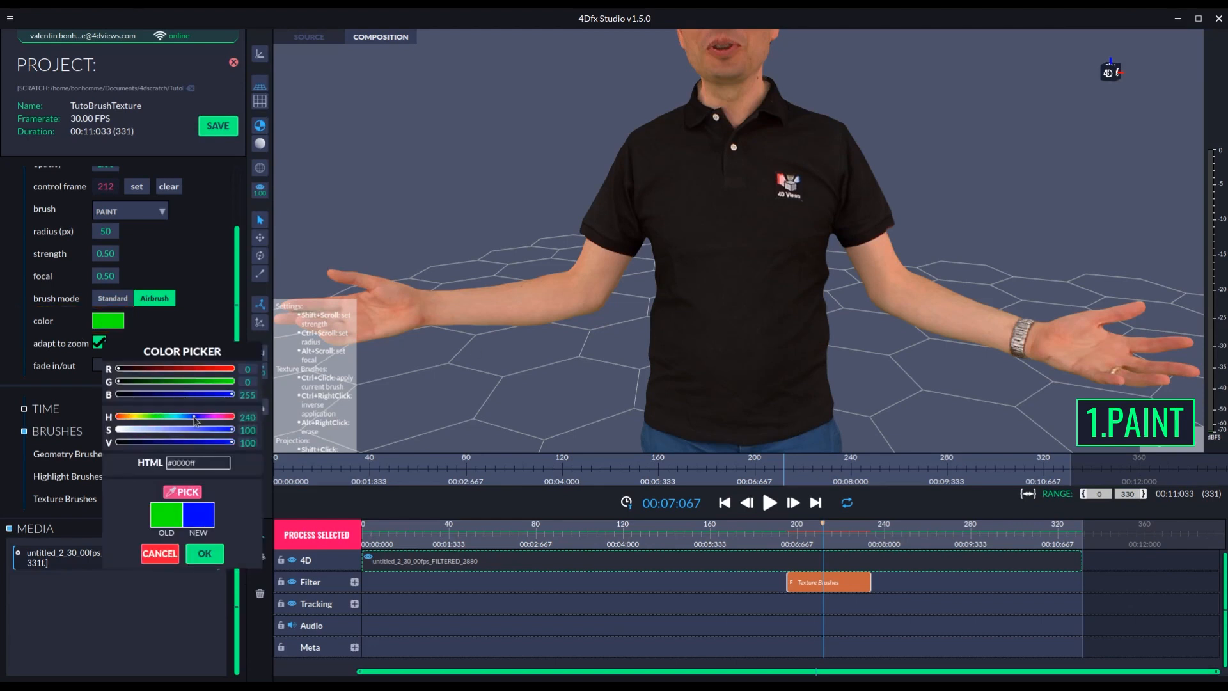
{"action": "left_click", "coordinate": [194, 429]}
{"action": "left_click", "coordinate": [205, 553]}
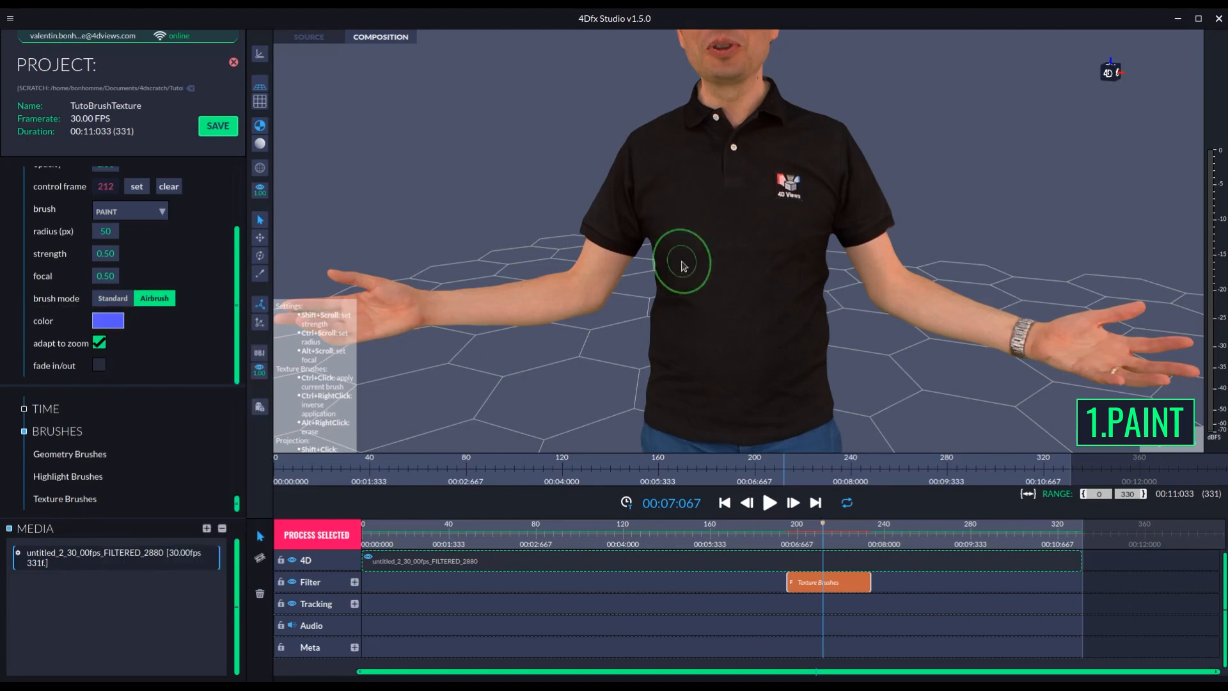
{"action": "mouse_move", "coordinate": [685, 260]}
{"action": "left_mouse_down"}
{"action": "mouse_move", "coordinate": [767, 269]}
{"action": "mouse_move", "coordinate": [780, 313]}
{"action": "left_mouse_up"}
- Pick a purple paint color from the desktop outside the application window and paint a stroke across the lower shirt
{"action": "left_click", "coordinate": [108, 321]}
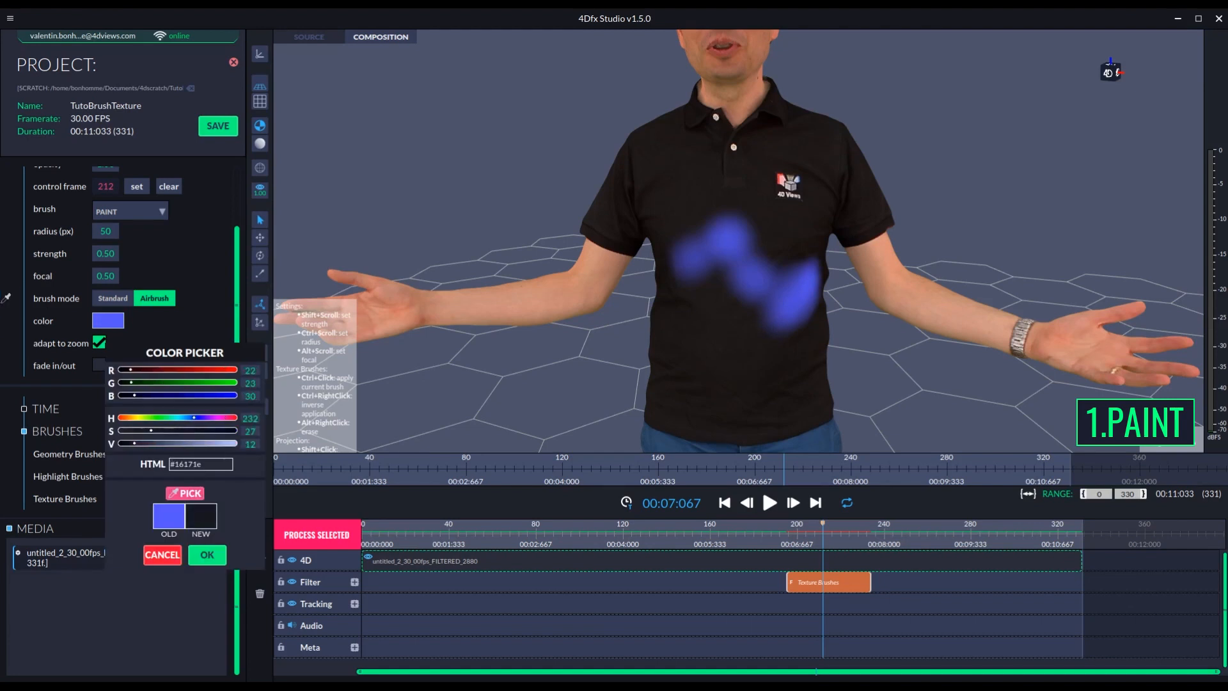
{"action": "left_click", "coordinate": [162, 554]}
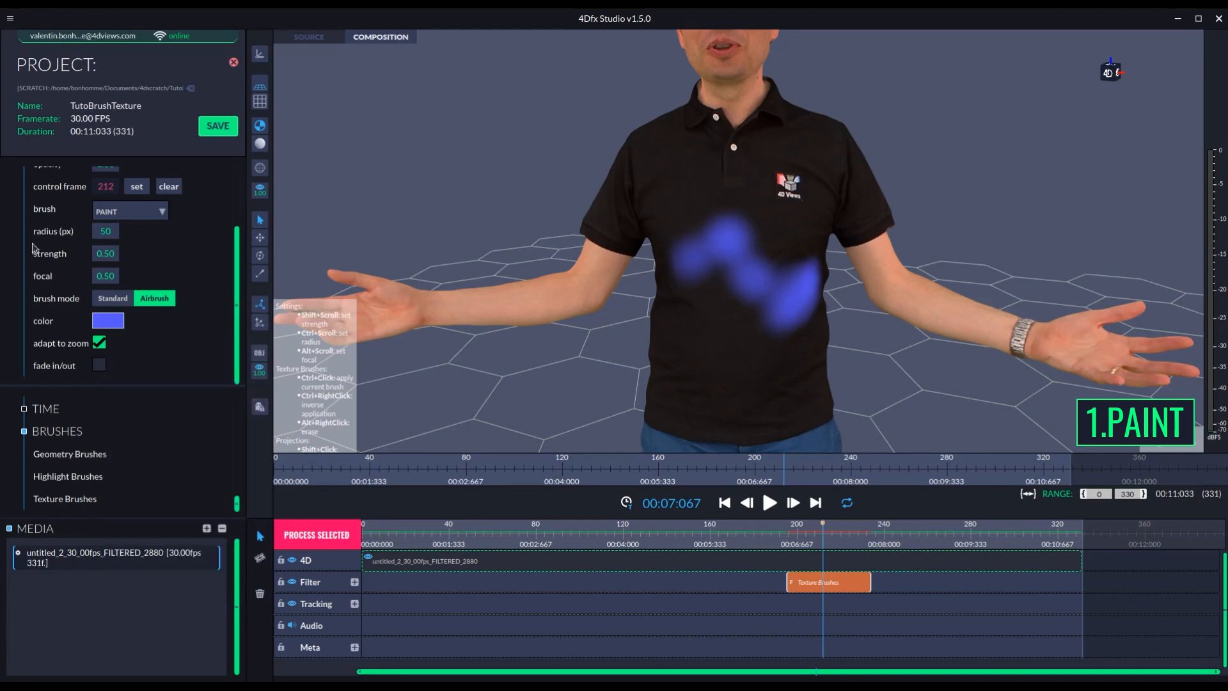
{"action": "left_click_drag", "start_coordinate": [6, 228], "coordinate": [163, 230]}
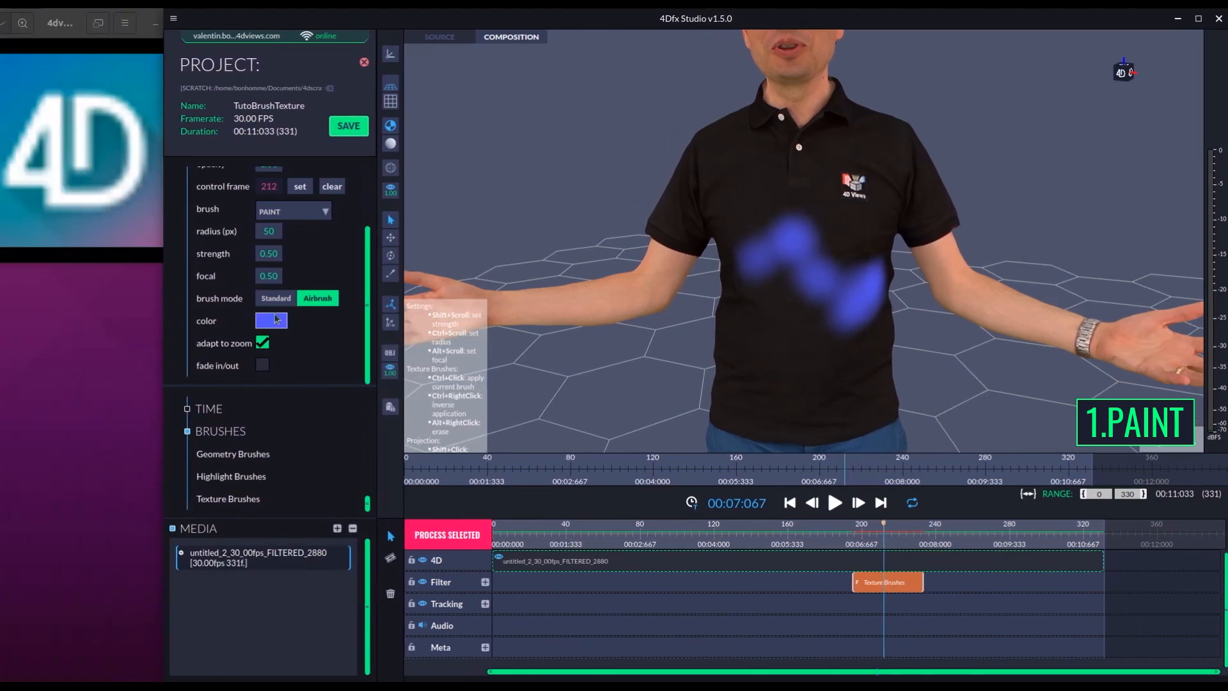
{"action": "left_click", "coordinate": [272, 320]}
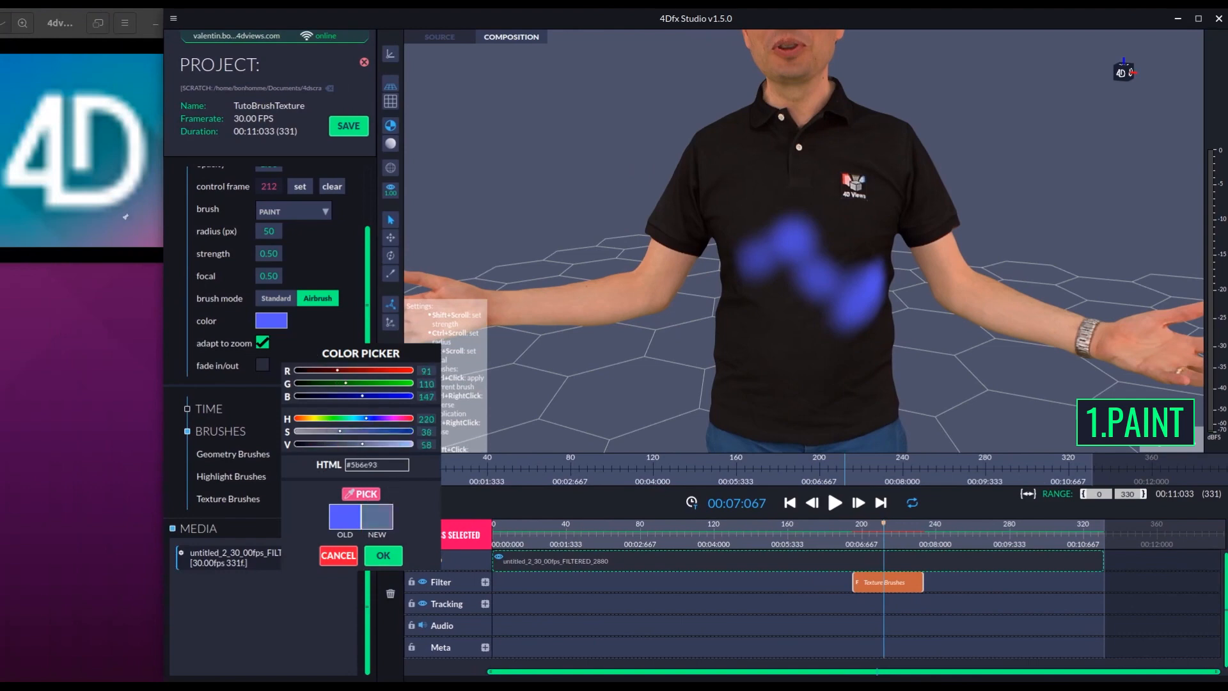
{"action": "left_click", "coordinate": [383, 555]}
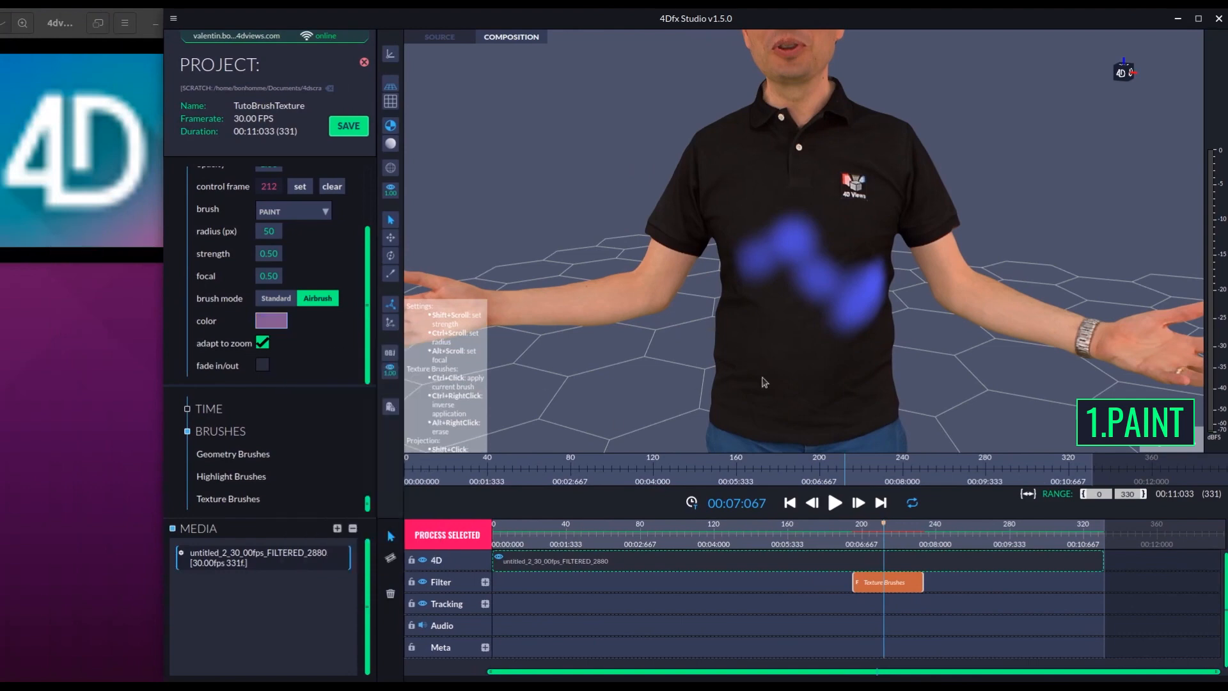
{"action": "left_click_drag", "start_coordinate": [764, 323], "coordinate": [860, 384], "text": "ctrl"}
- Set the brush strength to 0.42, sample the salmon red from the chest logo and paint across the shirt with it
{"action": "scroll", "coordinate": [860, 385], "scroll_direction": "down", "scroll_amount": 8, "text": "shift"}
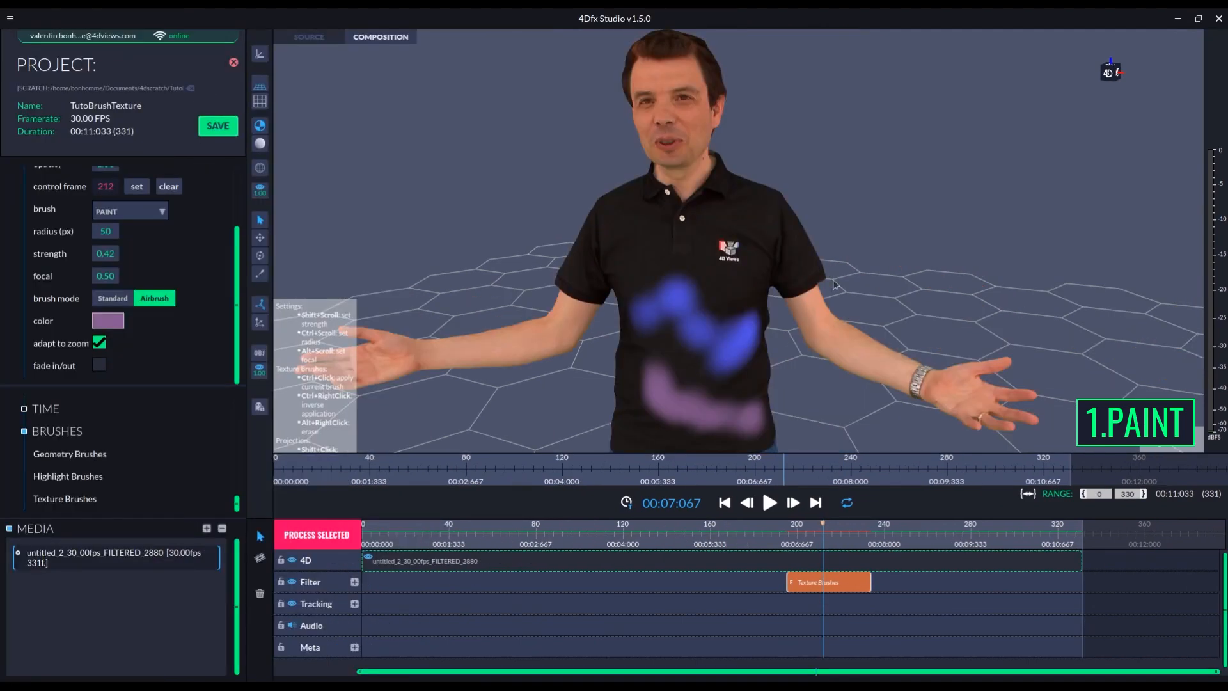
{"action": "left_click", "coordinate": [722, 249], "text": "shift"}
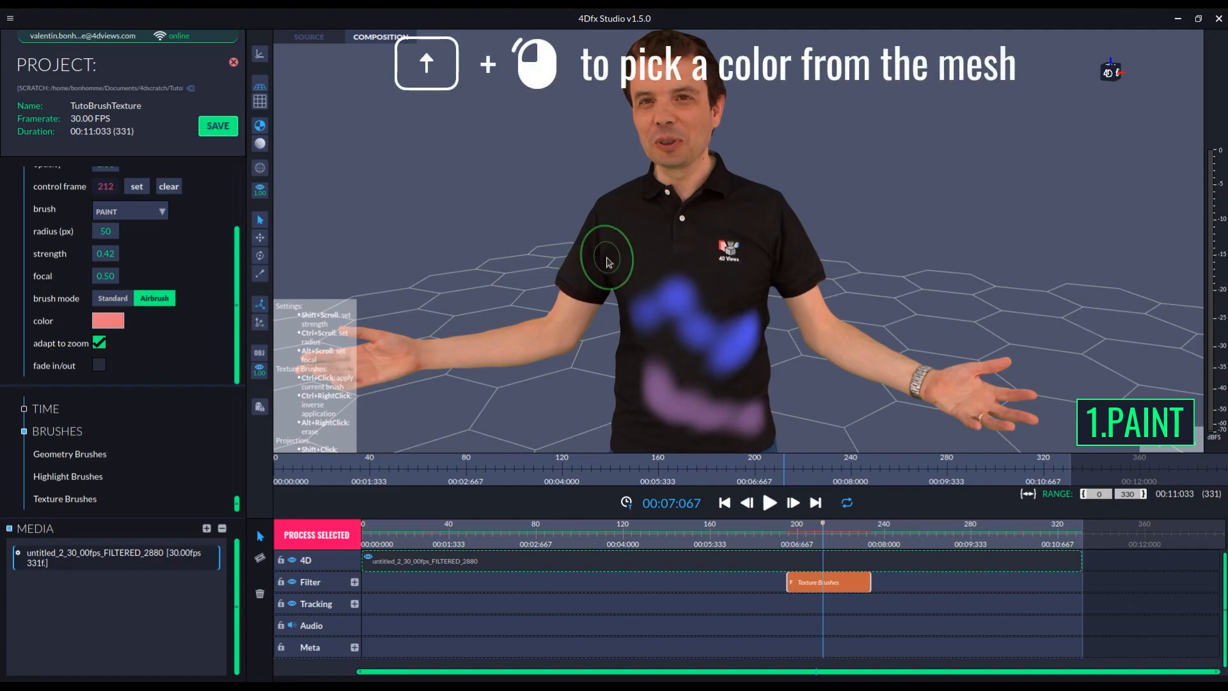
{"action": "mouse_move", "coordinate": [607, 261]}
{"action": "left_mouse_down", "text": "ctrl"}
{"action": "mouse_move", "coordinate": [643, 253]}
{"action": "mouse_move", "coordinate": [712, 275]}
{"action": "left_mouse_up", "text": "ctrl"}
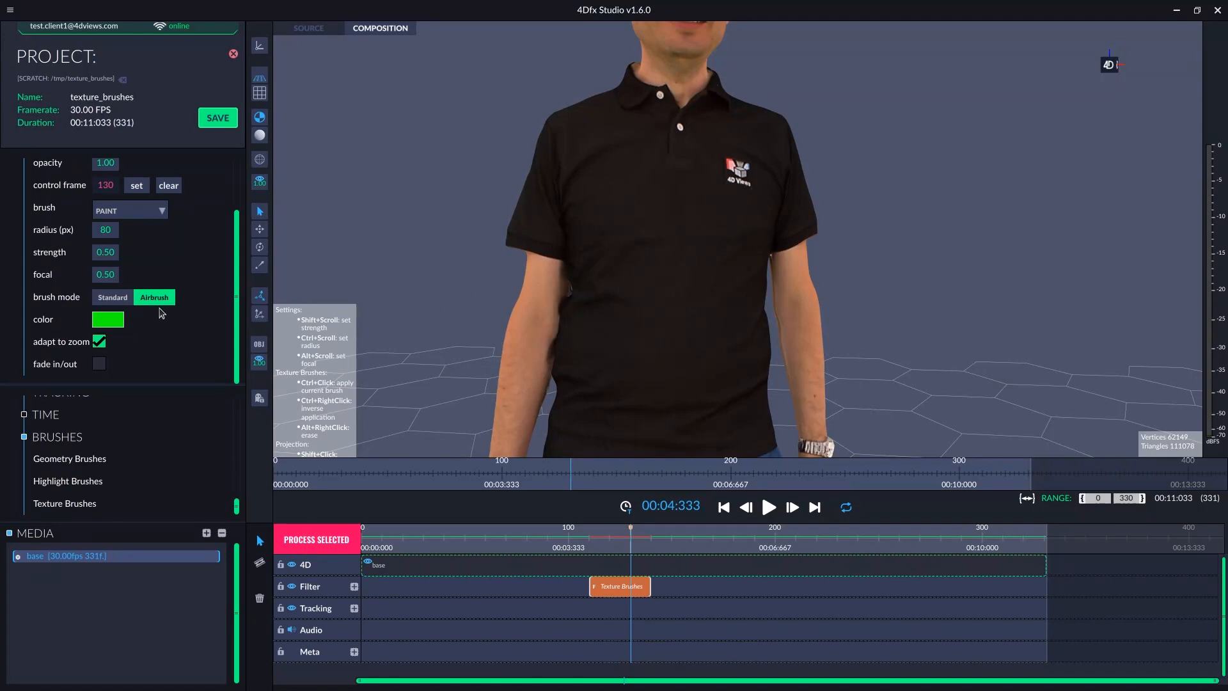
- Paint crossing green airbrush strokes on the chest, and overlapping green strokes on the belly in Standard brush mode
{"action": "mouse_move", "coordinate": [630, 213]}
{"action": "left_mouse_down", "text": "ctrl"}
{"action": "mouse_move", "coordinate": [619, 198]}
{"action": "mouse_move", "coordinate": [706, 196]}
{"action": "mouse_move", "coordinate": [611, 194]}
{"action": "mouse_move", "coordinate": [678, 188]}
{"action": "mouse_move", "coordinate": [636, 145]}
{"action": "mouse_move", "coordinate": [688, 218]}
{"action": "mouse_move", "coordinate": [635, 161]}
{"action": "left_mouse_up", "text": "ctrl"}
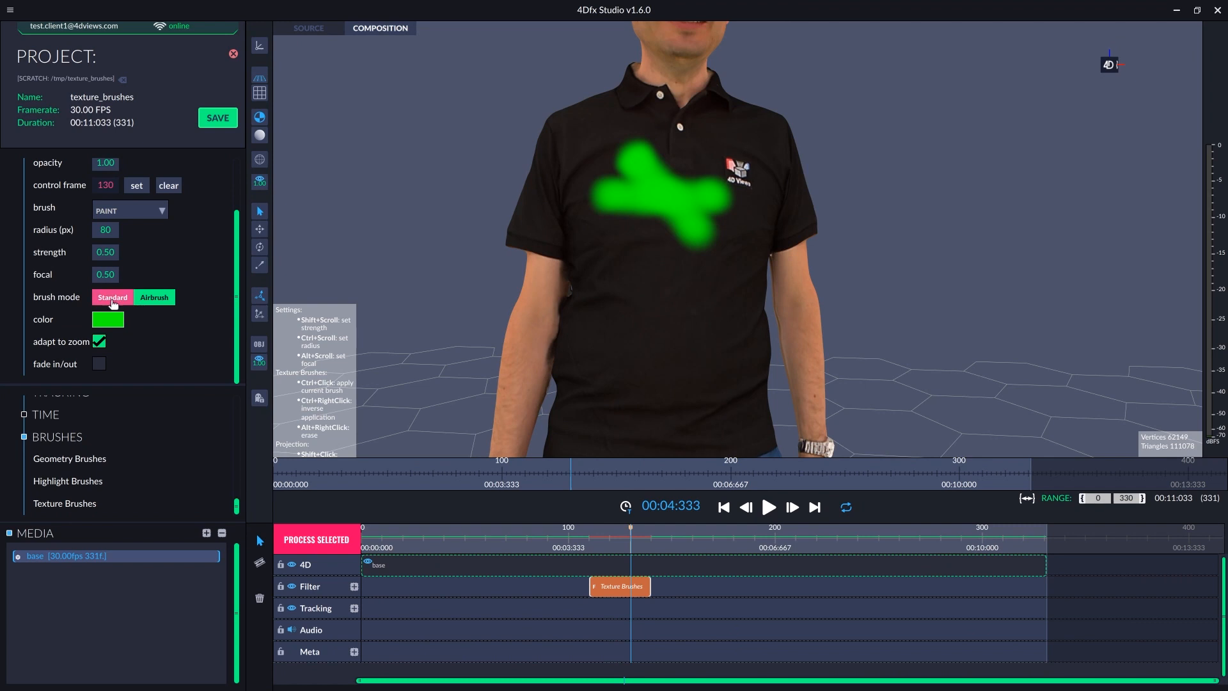
{"action": "left_click", "coordinate": [113, 297]}
{"action": "left_click_drag", "start_coordinate": [618, 333], "coordinate": [723, 331], "text": "ctrl"}
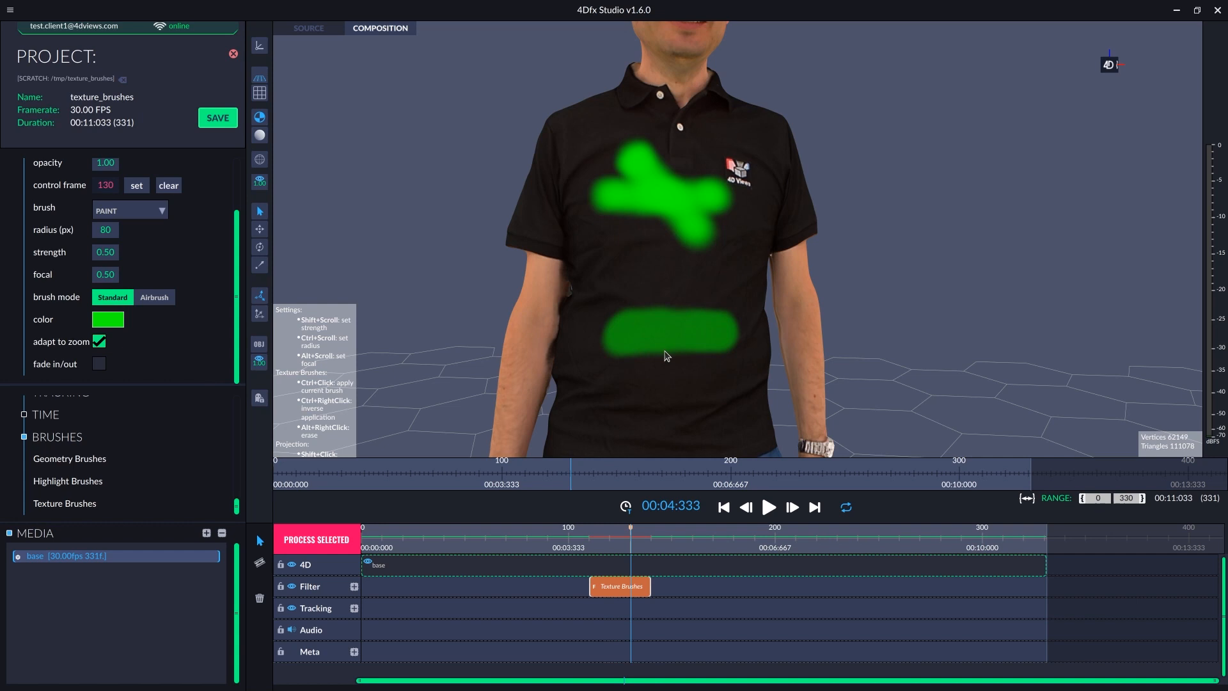
{"action": "mouse_move", "coordinate": [623, 286]}
{"action": "left_mouse_down", "text": "ctrl"}
{"action": "mouse_move", "coordinate": [614, 277]}
{"action": "mouse_move", "coordinate": [697, 387]}
{"action": "mouse_move", "coordinate": [627, 276]}
{"action": "mouse_move", "coordinate": [639, 380]}
{"action": "mouse_move", "coordinate": [707, 297]}
{"action": "mouse_move", "coordinate": [665, 392]}
{"action": "mouse_move", "coordinate": [663, 267]}
{"action": "mouse_move", "coordinate": [727, 349]}
{"action": "mouse_move", "coordinate": [700, 350]}
{"action": "mouse_move", "coordinate": [662, 326]}
{"action": "left_mouse_up", "text": "ctrl"}
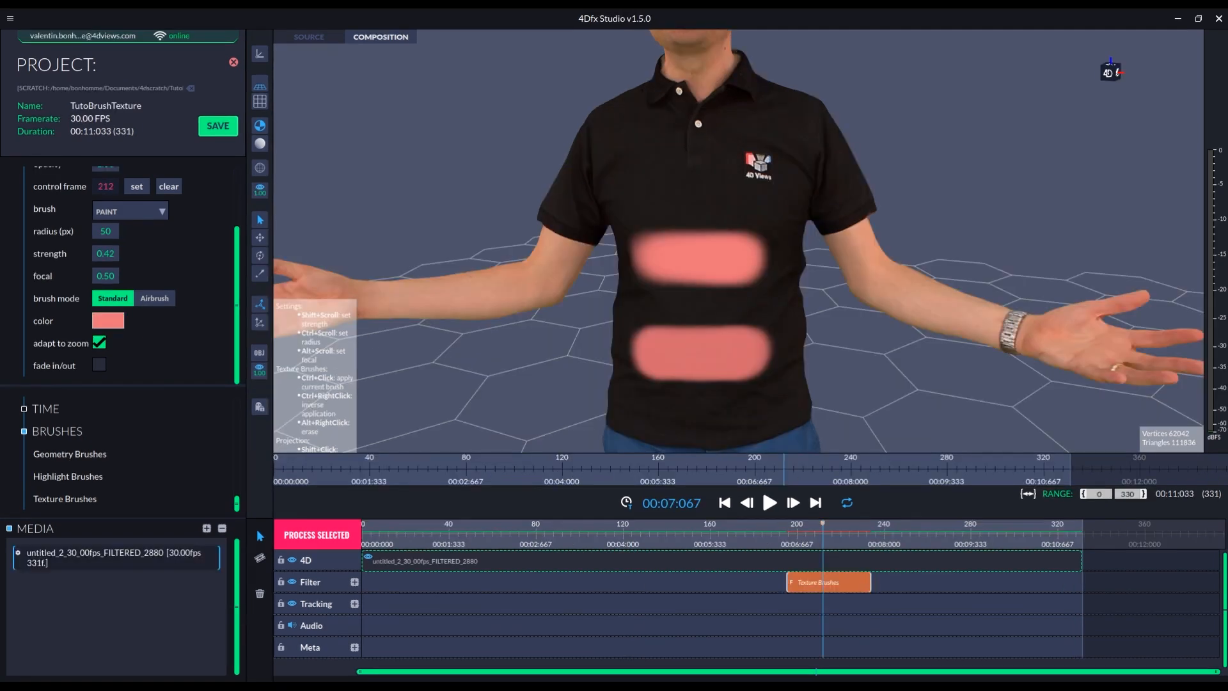
- Adjust the opacity of the Texture Brushes filter
{"action": "scroll", "coordinate": [209, 270], "scroll_direction": "up", "scroll_amount": 2}
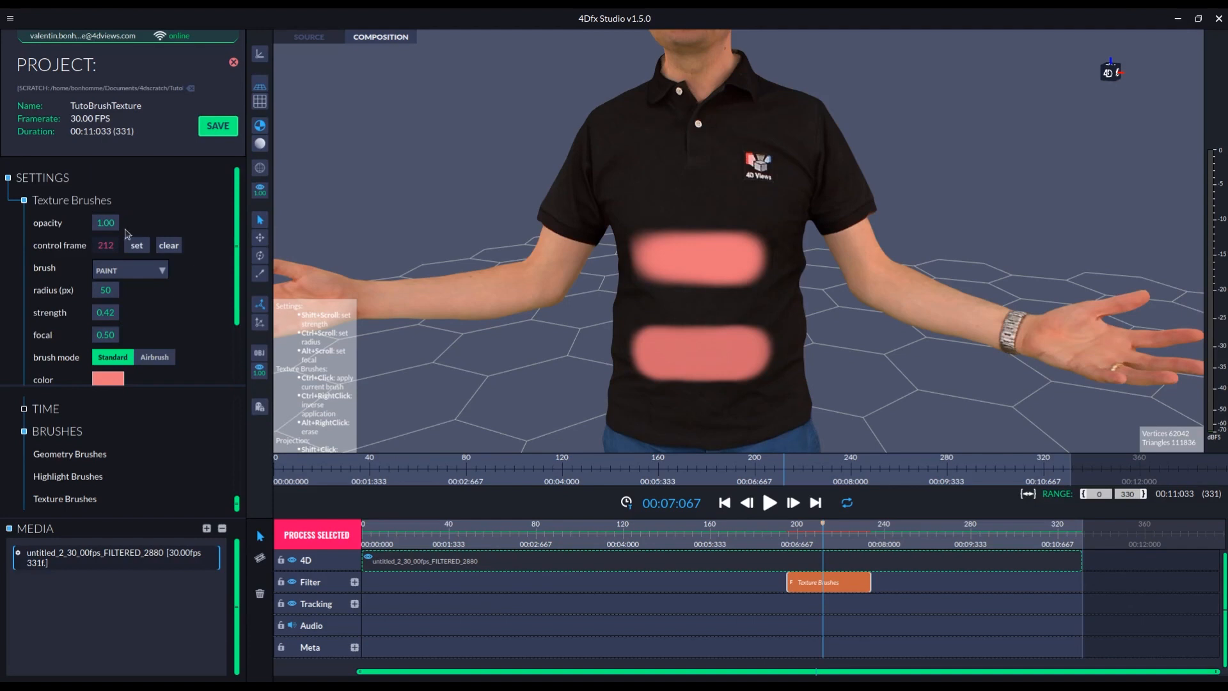
{"action": "mouse_move", "coordinate": [115, 226]}
{"action": "left_mouse_down"}
{"action": "mouse_move", "coordinate": [56, 229]}
{"action": "mouse_move", "coordinate": [123, 229]}
{"action": "left_mouse_up"}
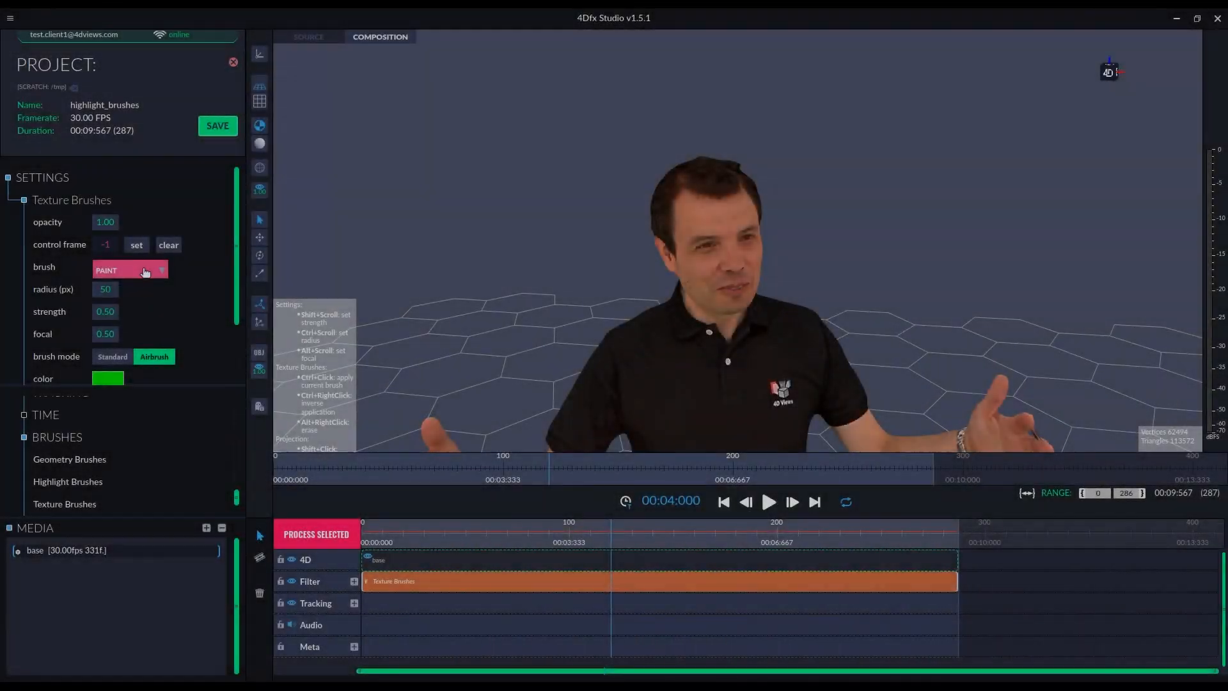
- Define the current frame as the control frame and set the paint color to #00ff93
{"action": "left_click", "coordinate": [744, 235], "text": "ctrl"}
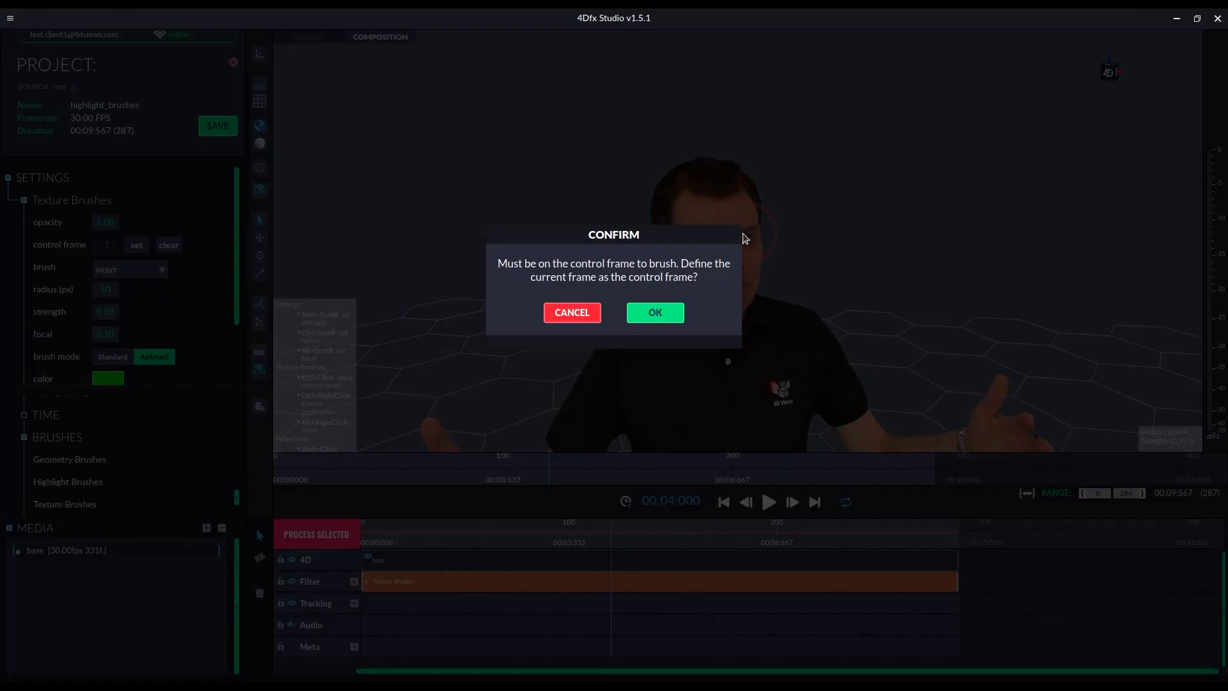
{"action": "left_click", "coordinate": [653, 311]}
{"action": "left_click", "coordinate": [114, 377]}
{"action": "left_click_drag", "start_coordinate": [211, 448], "coordinate": [205, 445]}
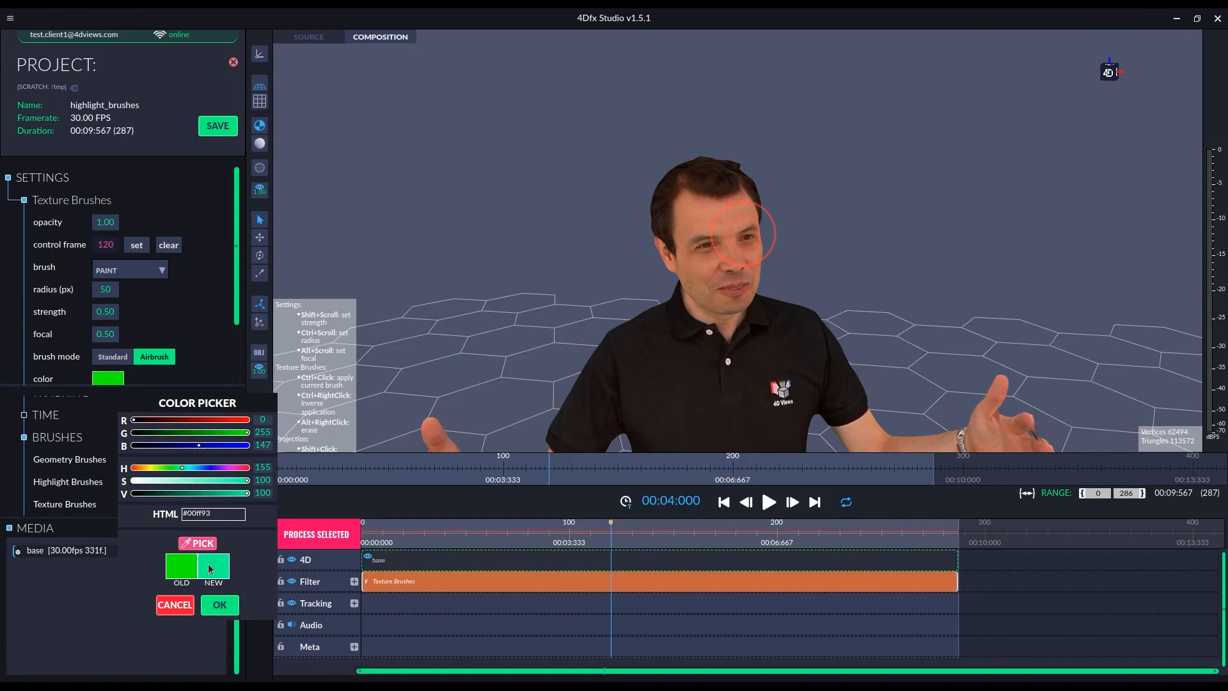
{"action": "left_click", "coordinate": [220, 605]}
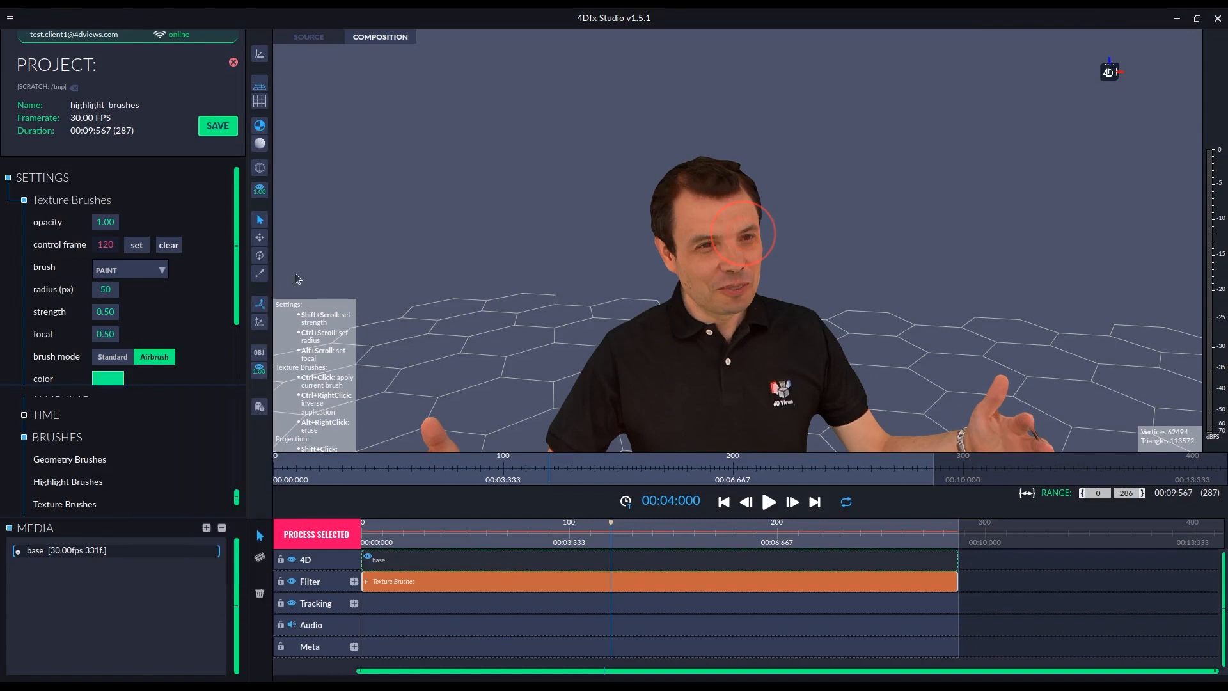
- Lower the filter opacity to 0.22, enlarge the brush to 85 px and paint the hair at the back of the head green
{"action": "mouse_move", "coordinate": [297, 279]}
{"action": "left_mouse_down"}
{"action": "mouse_move", "coordinate": [480, 241]}
{"action": "mouse_move", "coordinate": [598, 241]}
{"action": "left_mouse_up"}
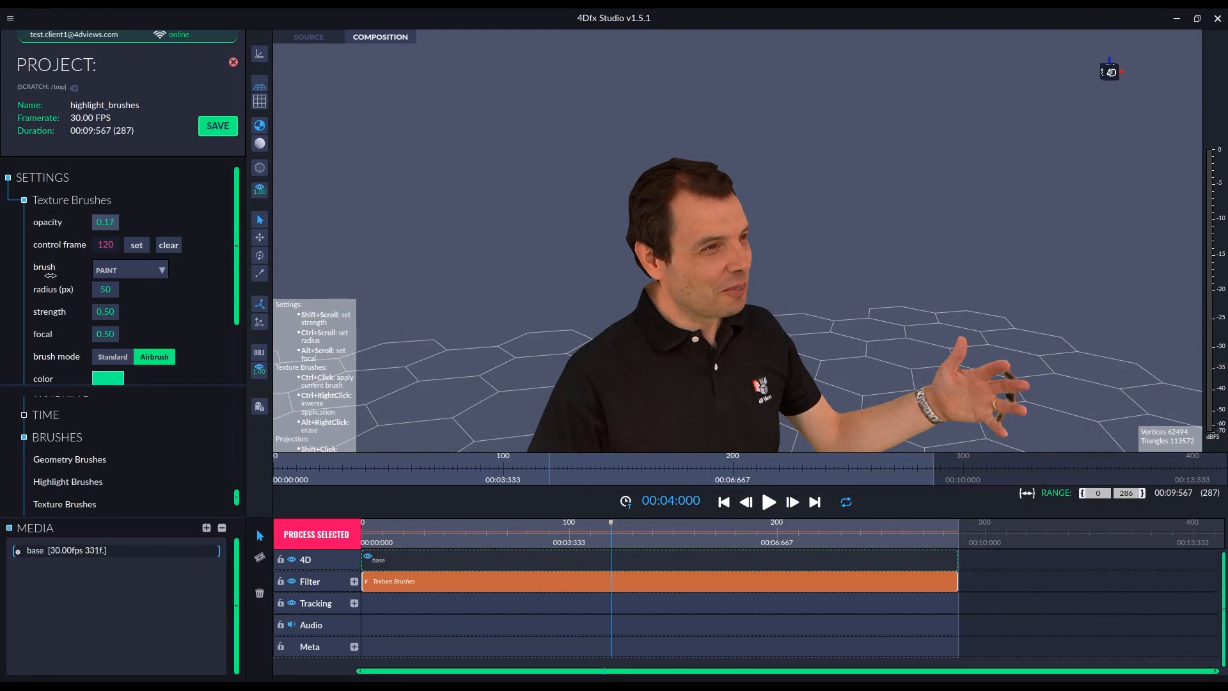
{"action": "left_click_drag", "start_coordinate": [528, 218], "coordinate": [650, 221]}
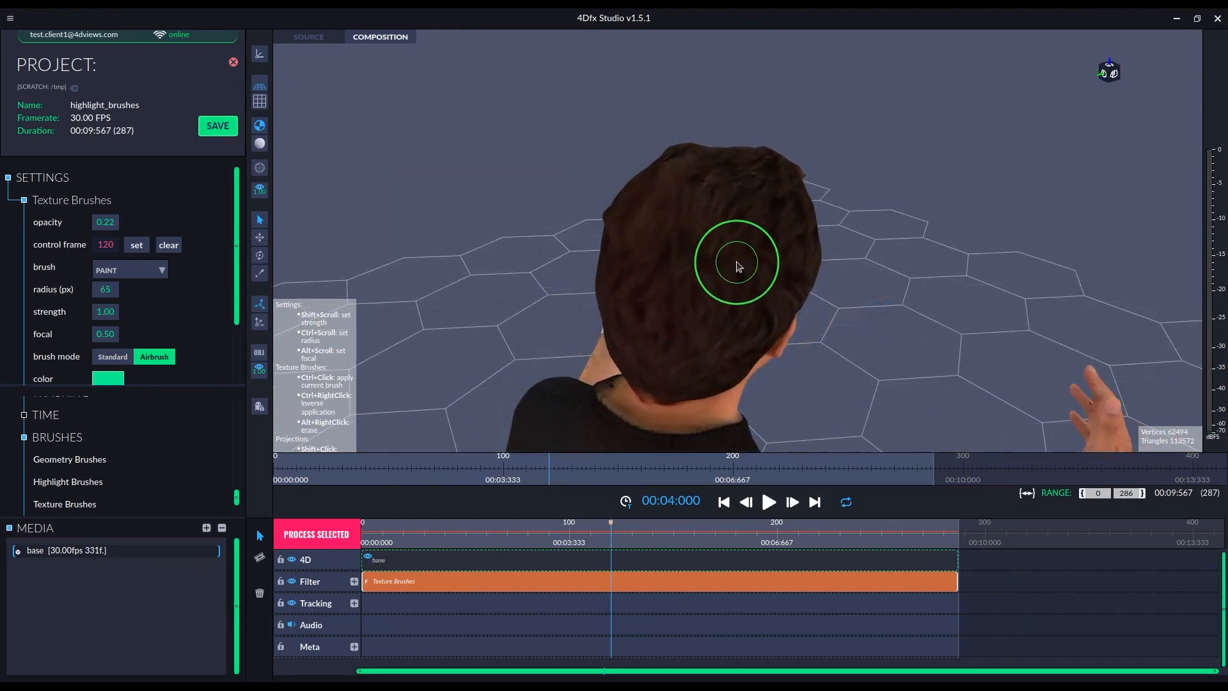
{"action": "scroll", "coordinate": [708, 232], "scroll_direction": "up", "scroll_amount": 3, "text": "ctrl"}
{"action": "mouse_move", "coordinate": [707, 232]}
{"action": "left_mouse_down", "text": "ctrl"}
{"action": "mouse_move", "coordinate": [728, 213]}
{"action": "mouse_move", "coordinate": [644, 329]}
{"action": "mouse_move", "coordinate": [692, 353]}
{"action": "left_mouse_up", "text": "ctrl"}
{"action": "mouse_move", "coordinate": [693, 352]}
{"action": "left_mouse_down", "text": "ctrl"}
{"action": "mouse_move", "coordinate": [758, 214]}
{"action": "mouse_move", "coordinate": [787, 330]}
{"action": "left_mouse_up", "text": "ctrl"}
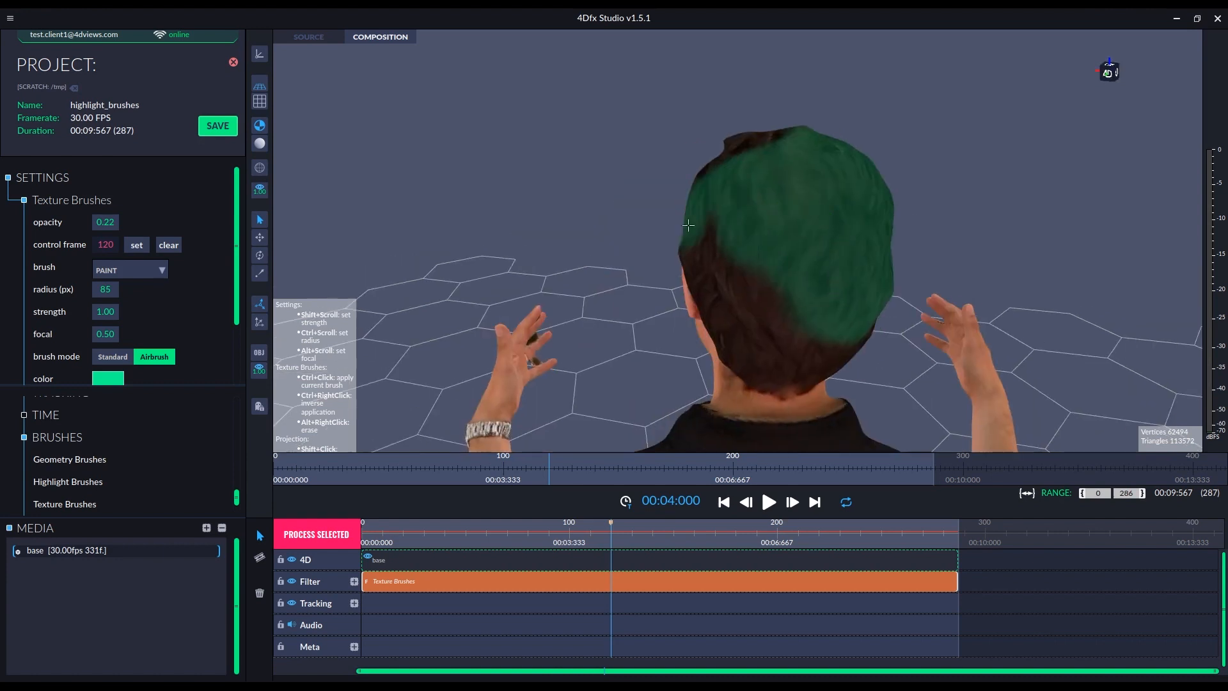
{"action": "mouse_move", "coordinate": [786, 329]}
{"action": "left_mouse_down", "text": "ctrl"}
{"action": "mouse_move", "coordinate": [858, 274]}
{"action": "mouse_move", "coordinate": [710, 272]}
{"action": "left_mouse_up", "text": "ctrl"}
{"action": "mouse_move", "coordinate": [709, 271]}
{"action": "left_mouse_down", "text": "ctrl"}
{"action": "mouse_move", "coordinate": [806, 271]}
{"action": "mouse_move", "coordinate": [652, 220]}
{"action": "left_mouse_up", "text": "ctrl"}
{"action": "mouse_move", "coordinate": [652, 220]}
{"action": "left_mouse_down", "text": "ctrl"}
{"action": "mouse_move", "coordinate": [625, 332]}
{"action": "mouse_move", "coordinate": [622, 187]}
{"action": "left_mouse_up", "text": "ctrl"}
- Paint the remaining hair green around the front of the head, resizing the brush to fit the hairline
{"action": "scroll", "coordinate": [622, 187], "scroll_direction": "up", "scroll_amount": 5}
{"action": "scroll", "coordinate": [592, 227], "scroll_direction": "down", "scroll_amount": 5, "text": "ctrl"}
{"action": "mouse_move", "coordinate": [592, 227]}
{"action": "left_mouse_down", "text": "ctrl"}
{"action": "mouse_move", "coordinate": [530, 182]}
{"action": "mouse_move", "coordinate": [674, 232]}
{"action": "mouse_move", "coordinate": [878, 277]}
{"action": "mouse_move", "coordinate": [780, 269]}
{"action": "mouse_move", "coordinate": [623, 299]}
{"action": "mouse_move", "coordinate": [574, 140]}
{"action": "mouse_move", "coordinate": [590, 175]}
{"action": "mouse_move", "coordinate": [761, 256]}
{"action": "left_mouse_up", "text": "ctrl"}
{"action": "scroll", "coordinate": [623, 299], "scroll_direction": "up", "scroll_amount": 5, "text": "ctrl"}
{"action": "scroll", "coordinate": [767, 288], "scroll_direction": "down", "scroll_amount": 4, "text": "ctrl"}
{"action": "mouse_move", "coordinate": [768, 330]}
{"action": "left_mouse_down", "text": "ctrl"}
{"action": "mouse_move", "coordinate": [860, 199]}
{"action": "mouse_move", "coordinate": [588, 247]}
{"action": "left_mouse_up", "text": "ctrl"}
{"action": "scroll", "coordinate": [588, 247], "scroll_direction": "up", "scroll_amount": 1, "text": "ctrl"}
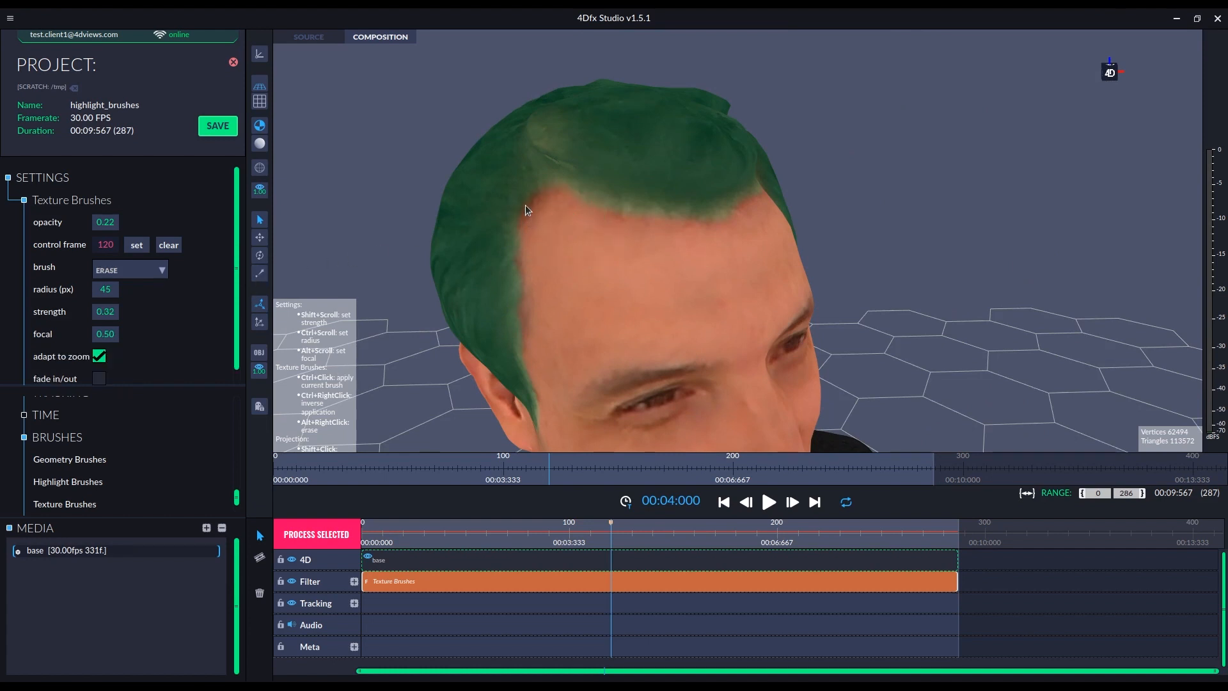
- Erase the excess green paint along the forehead hairline with a 45 px brush
{"action": "left_click_drag", "start_coordinate": [522, 191], "coordinate": [539, 177], "text": "ctrl"}
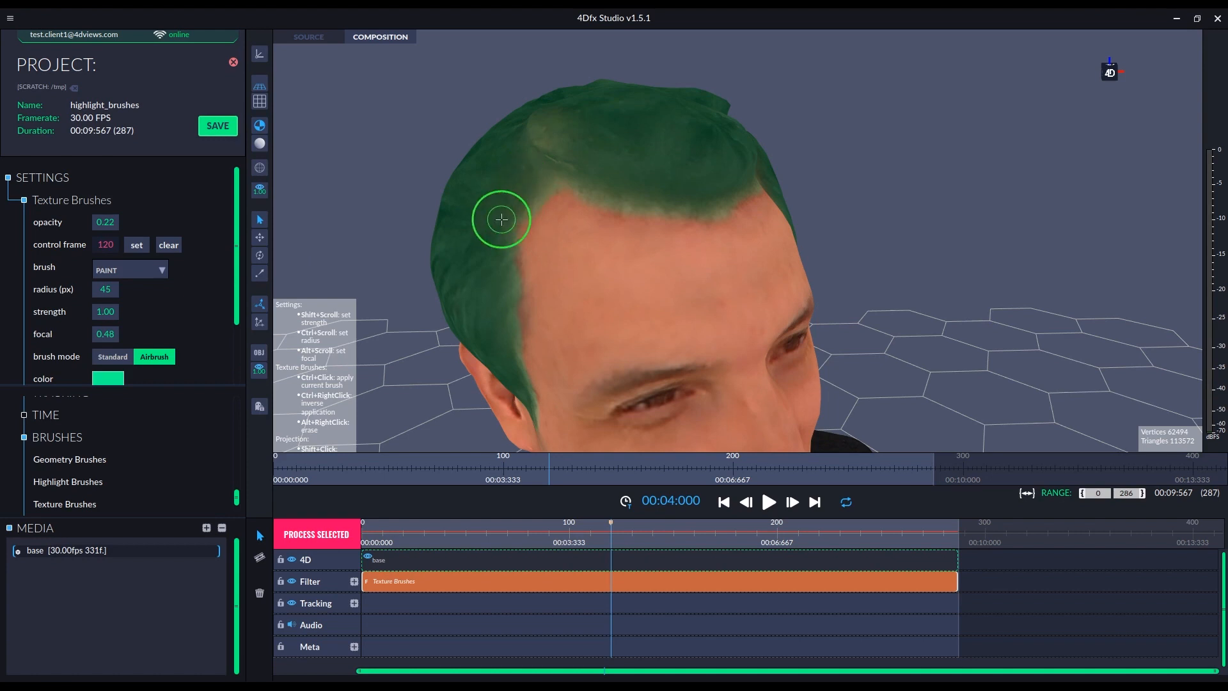
{"action": "right_click_drag", "start_coordinate": [552, 213], "coordinate": [544, 226], "text": "alt"}
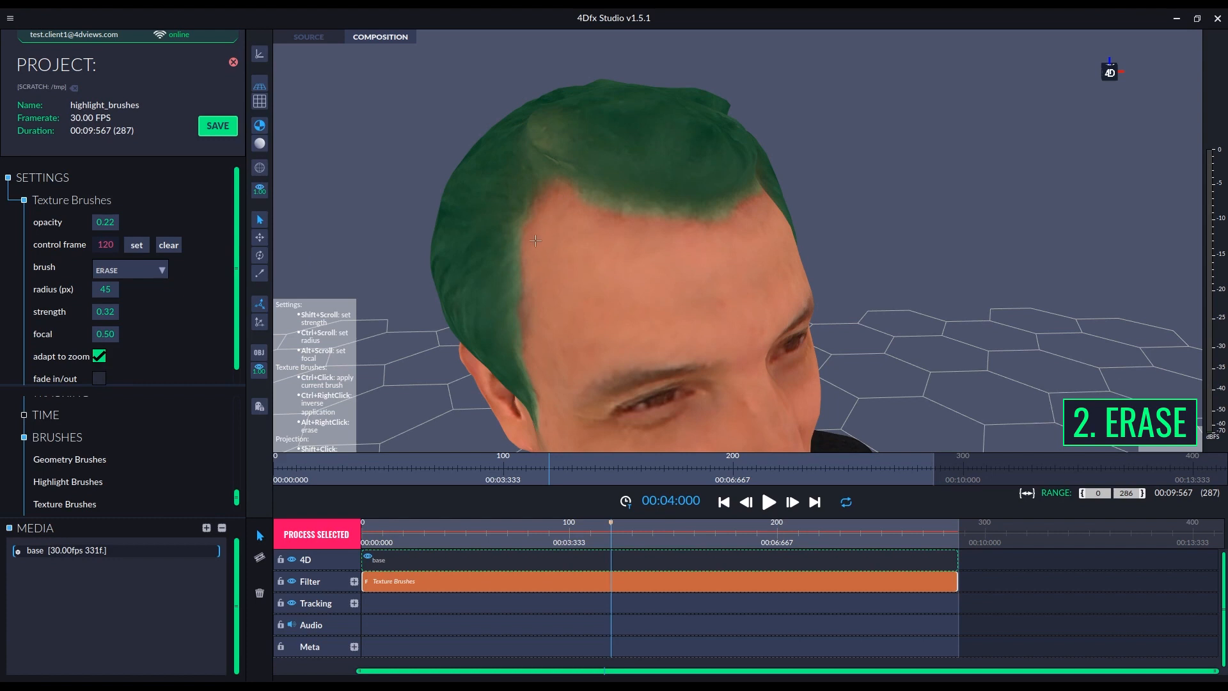
{"action": "left_click_drag", "start_coordinate": [592, 318], "coordinate": [754, 316]}
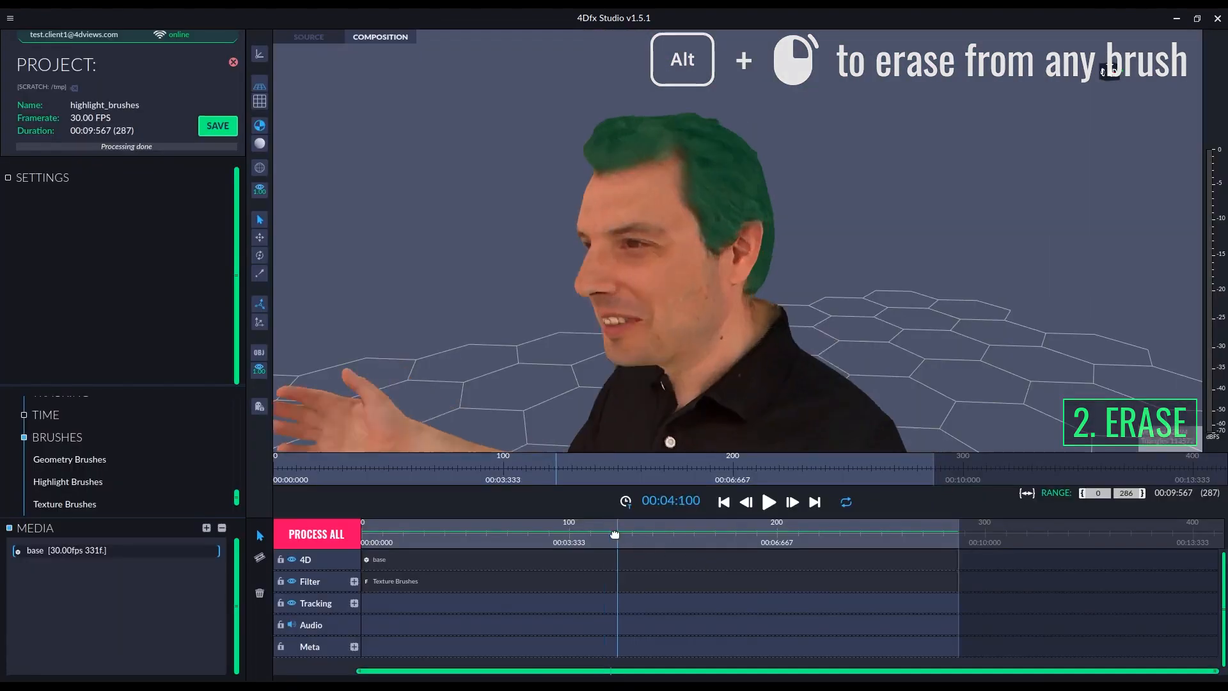
- Play back the processed sequence to check the green hair on the moving character
{"action": "left_click_drag", "start_coordinate": [426, 542], "coordinate": [430, 543]}
{"action": "middle_click_drag", "start_coordinate": [776, 271], "coordinate": [644, 326]}
{"action": "key", "text": "space"}
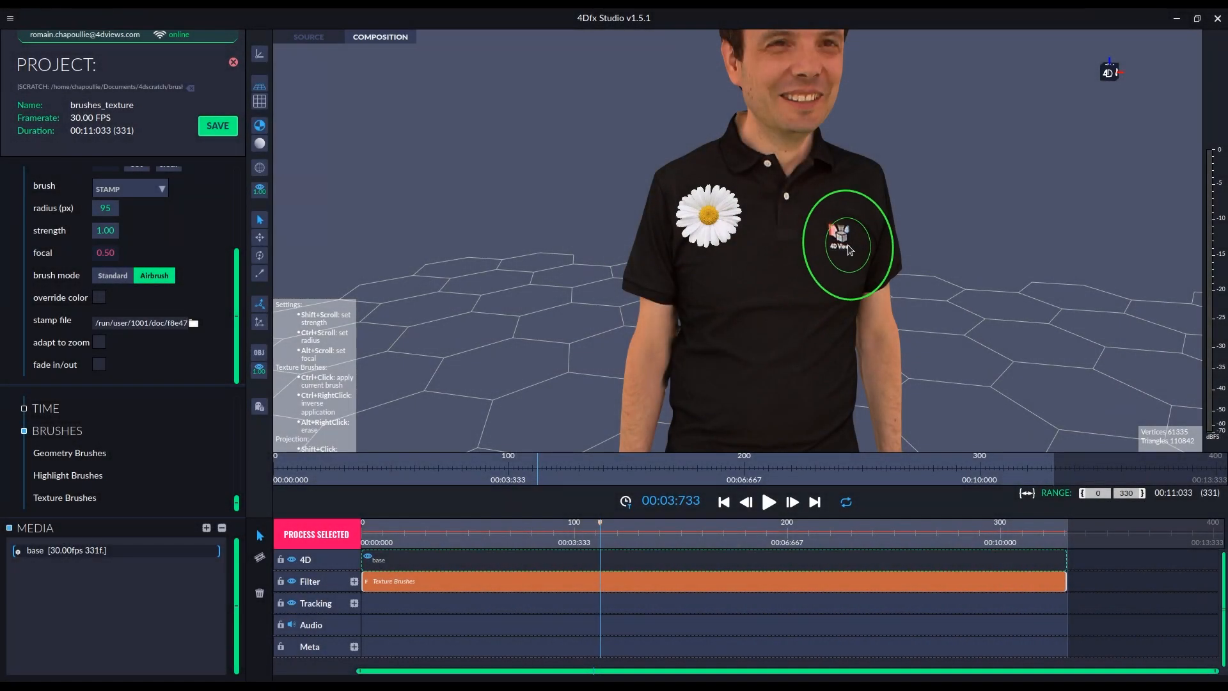
- Stamp daisies over the chest logo, the middle of the chest and both sides of the upper belly
{"action": "left_click", "coordinate": [839, 237], "text": "ctrl"}
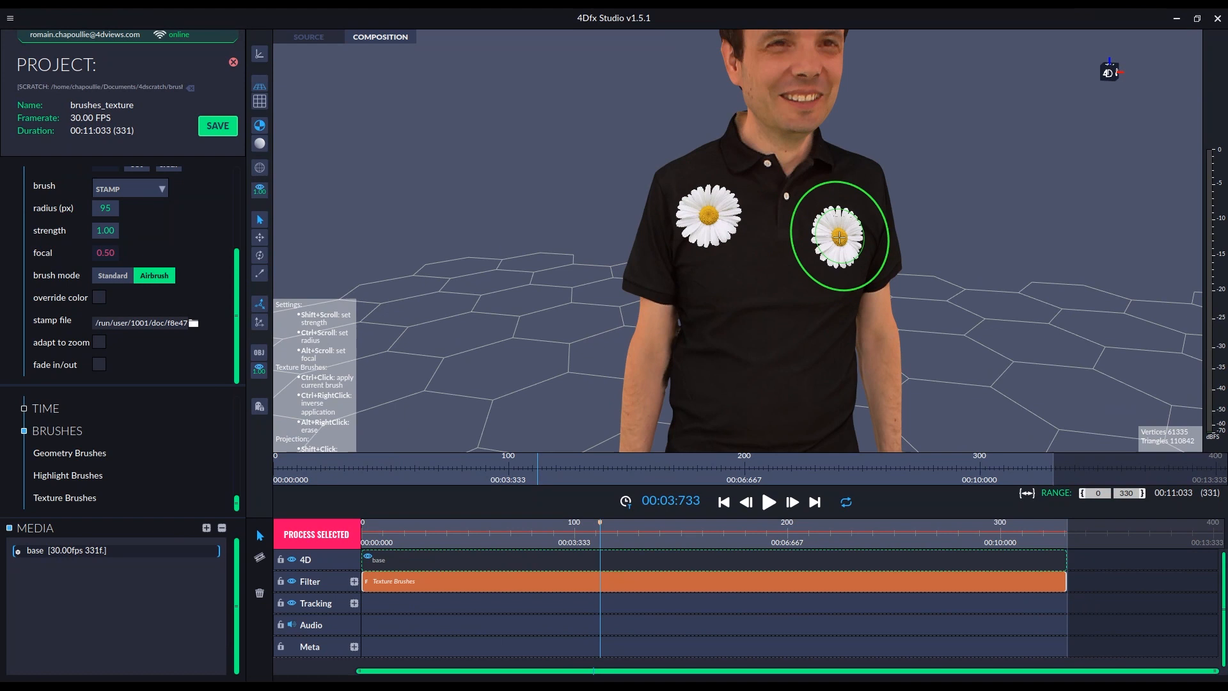
{"action": "left_click", "coordinate": [755, 282], "text": "ctrl"}
{"action": "middle_click_drag", "start_coordinate": [791, 360], "coordinate": [562, 345]}
{"action": "left_click", "coordinate": [729, 269], "text": "ctrl"}
{"action": "left_click", "coordinate": [618, 302], "text": "ctrl"}
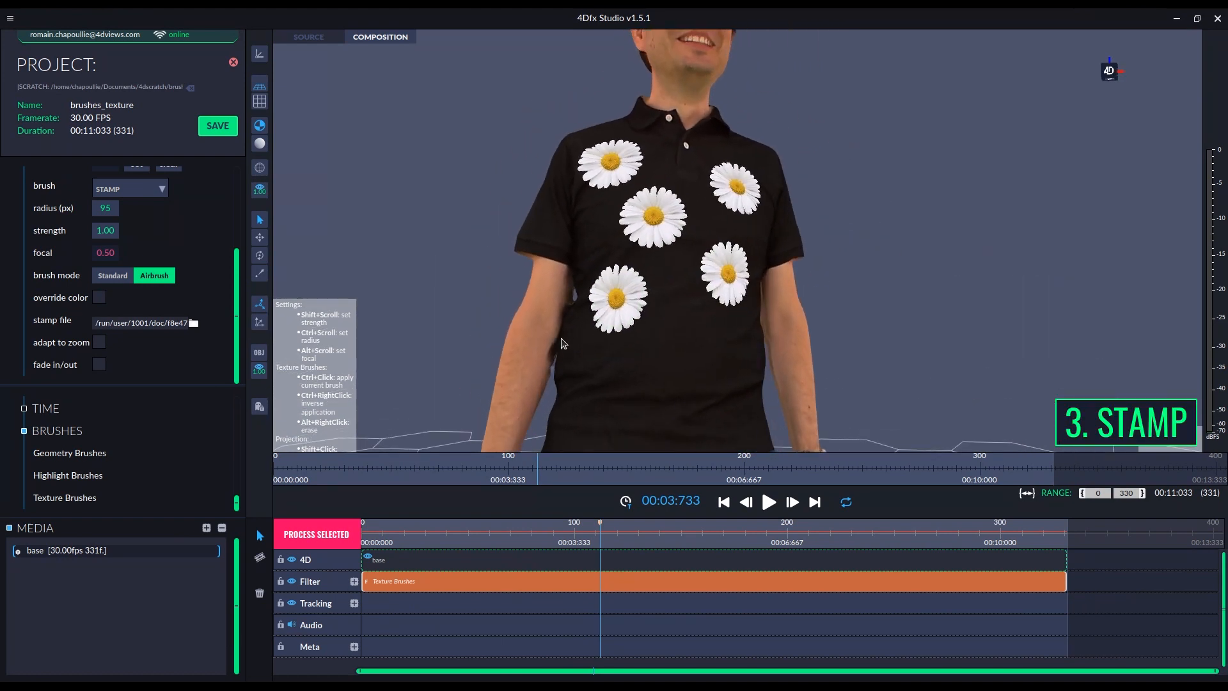
- Stamp more daisies on the lower belly and around both sides of the shirt
{"action": "left_click", "coordinate": [692, 370], "text": "ctrl"}
{"action": "middle_click_drag", "start_coordinate": [692, 369], "coordinate": [661, 388]}
{"action": "left_click", "coordinate": [600, 323], "text": "ctrl"}
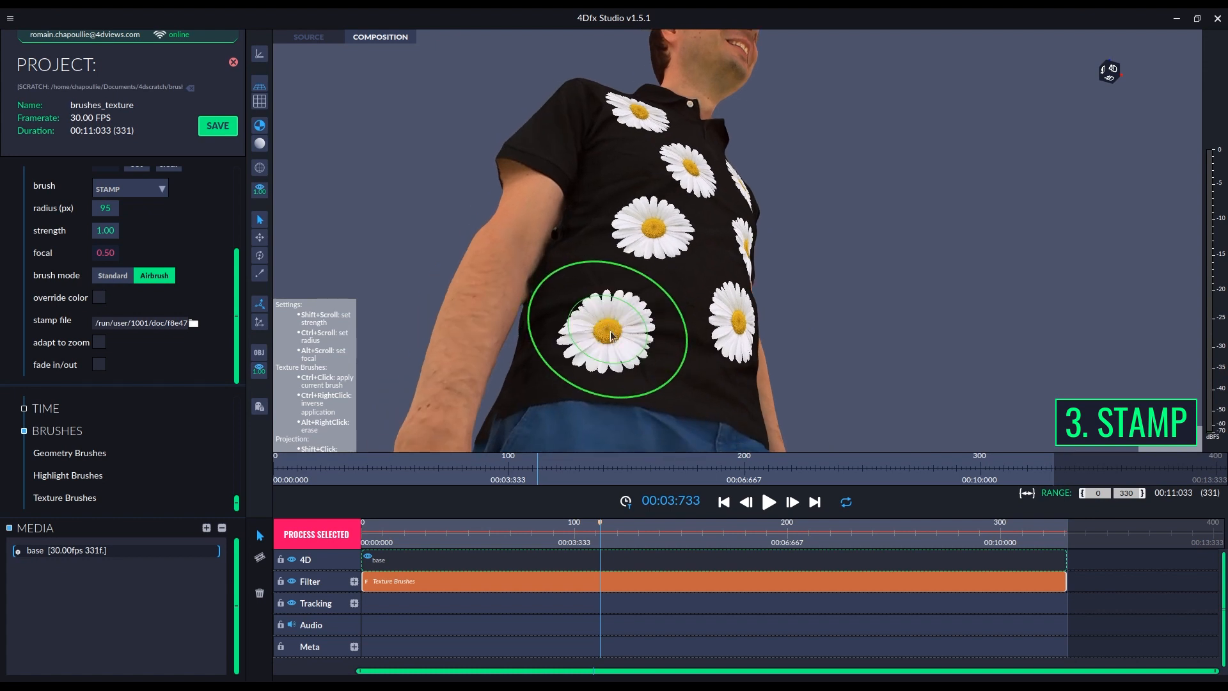
{"action": "mouse_move", "coordinate": [600, 323]}
{"action": "middle_mouse_down"}
{"action": "mouse_move", "coordinate": [785, 397]}
{"action": "mouse_move", "coordinate": [780, 288]}
{"action": "middle_mouse_up"}
{"action": "left_click", "coordinate": [785, 396], "text": "ctrl"}
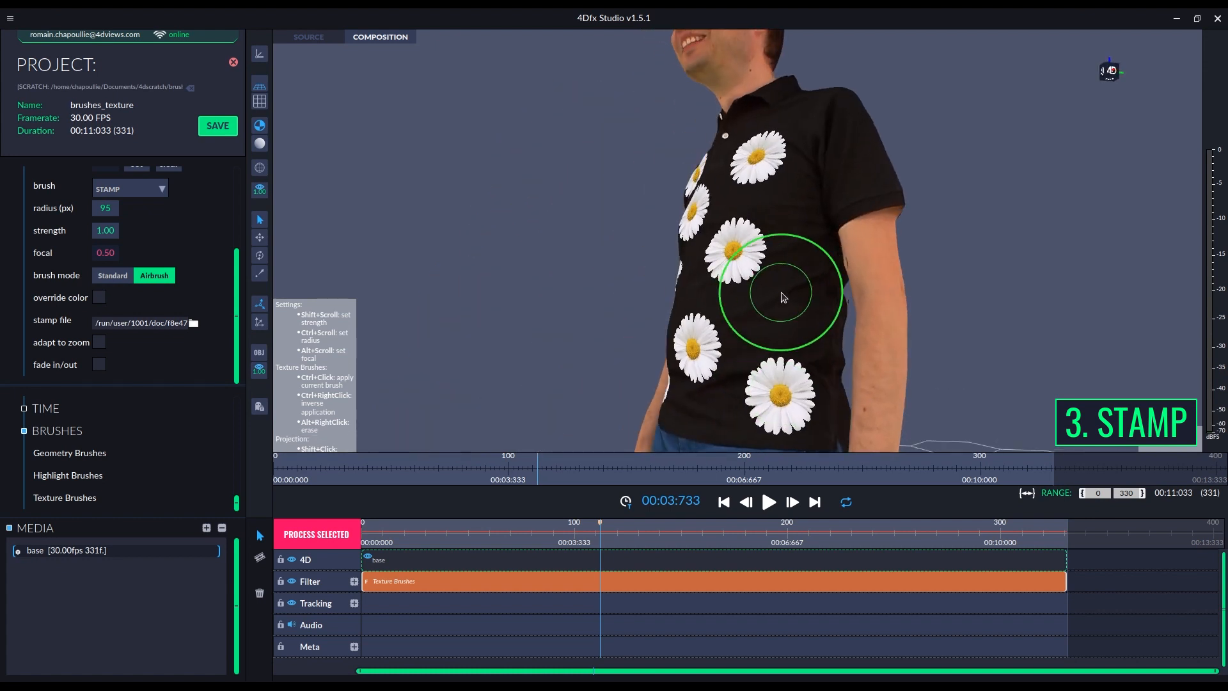
{"action": "left_click", "coordinate": [804, 294], "text": "ctrl"}
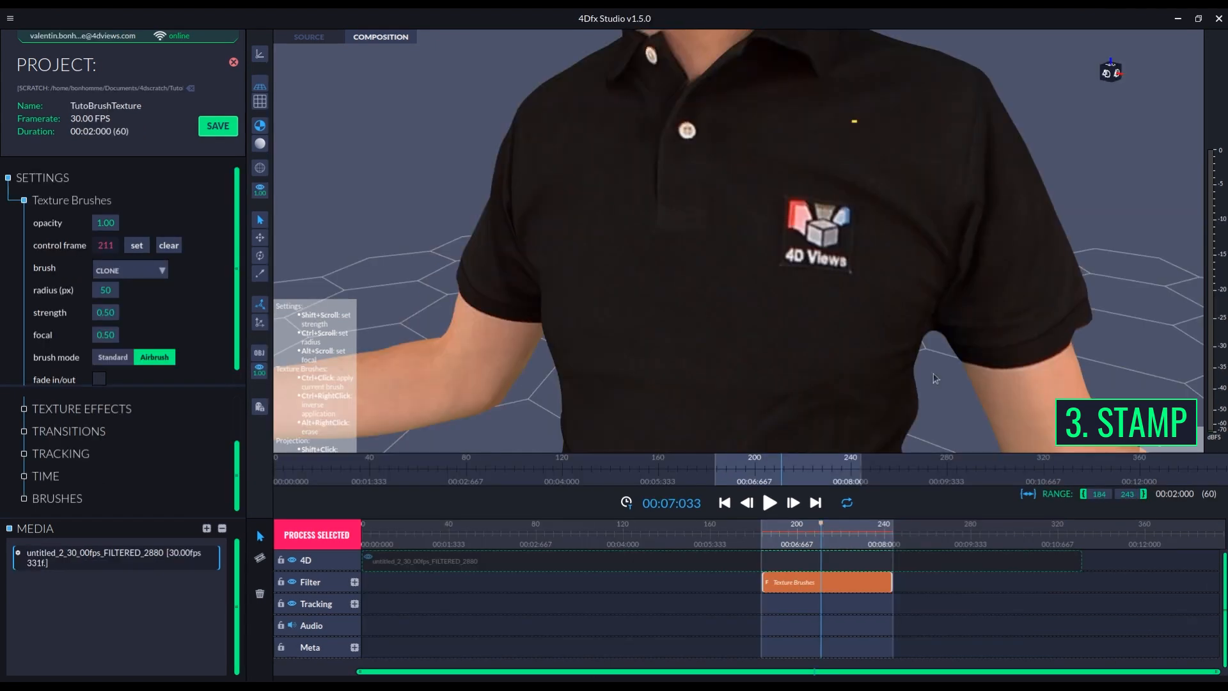
- Clone shirt fabric over the old chest logo and load logo-4dv.png as the Stamp brush's image
{"action": "mouse_move", "coordinate": [839, 262]}
{"action": "left_mouse_down", "text": "ctrl"}
{"action": "mouse_move", "coordinate": [829, 225]}
{"action": "mouse_move", "coordinate": [797, 213]}
{"action": "mouse_move", "coordinate": [818, 251]}
{"action": "left_mouse_up", "text": "ctrl"}
{"action": "left_click", "coordinate": [151, 271]}
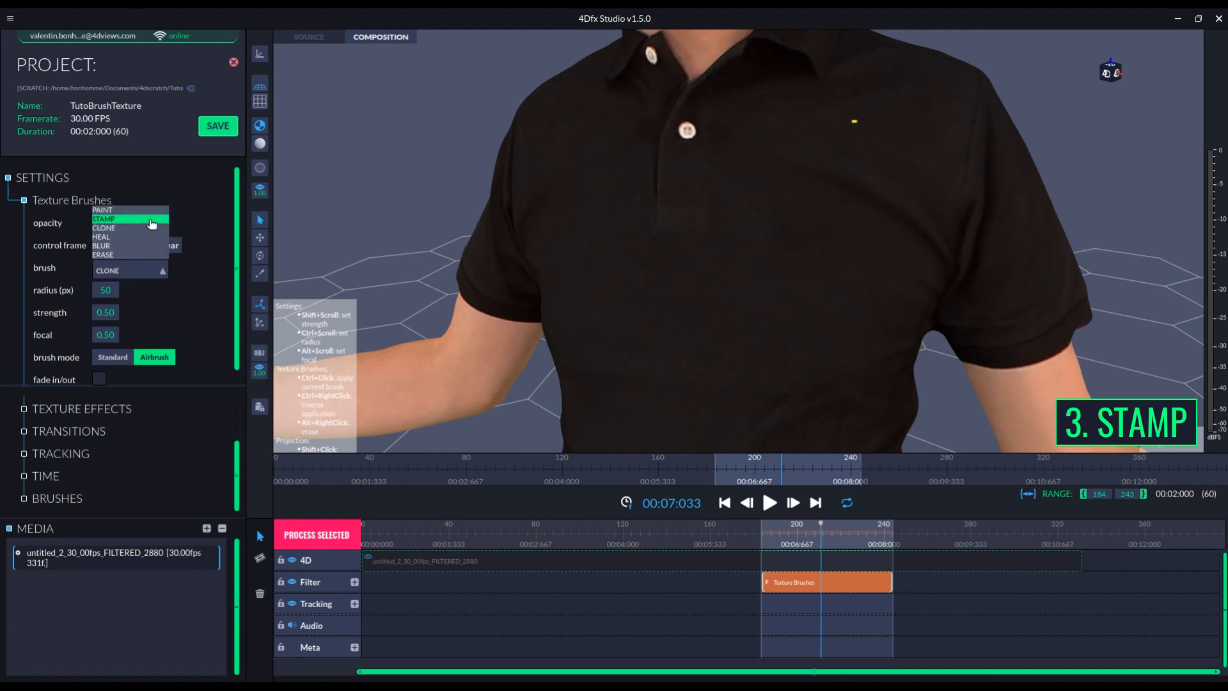
{"action": "left_click", "coordinate": [151, 224]}
{"action": "scroll", "coordinate": [189, 295], "scroll_direction": "down", "scroll_amount": 3}
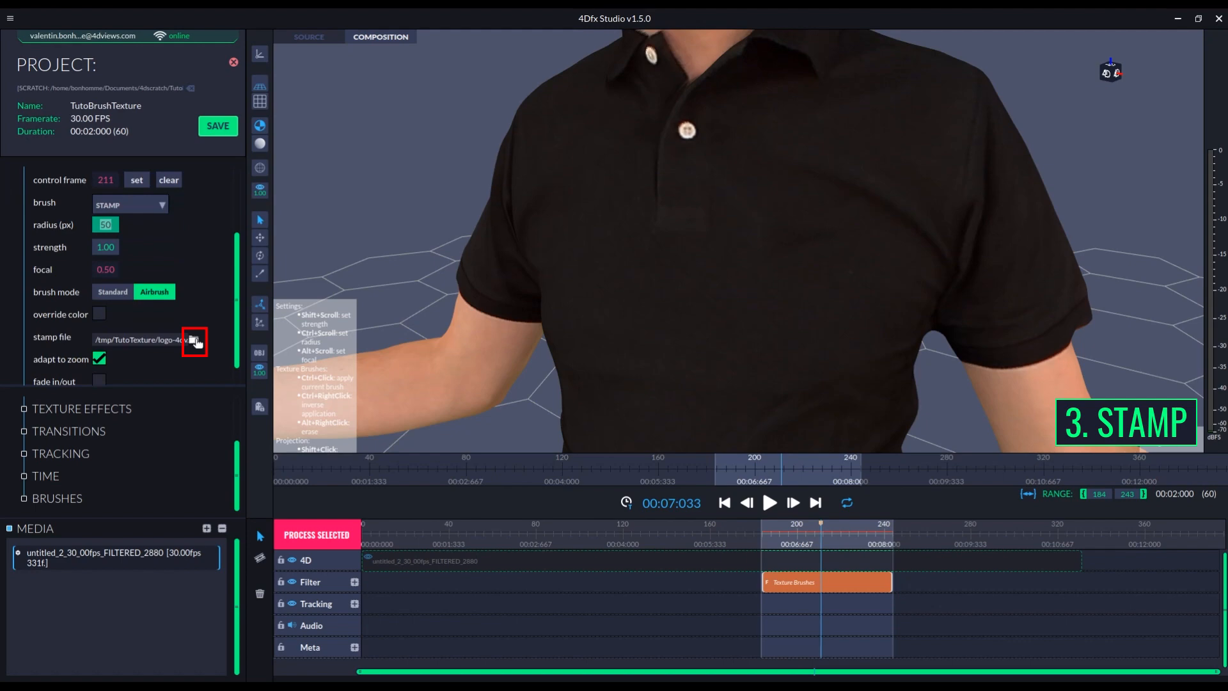
{"action": "left_click", "coordinate": [194, 342]}
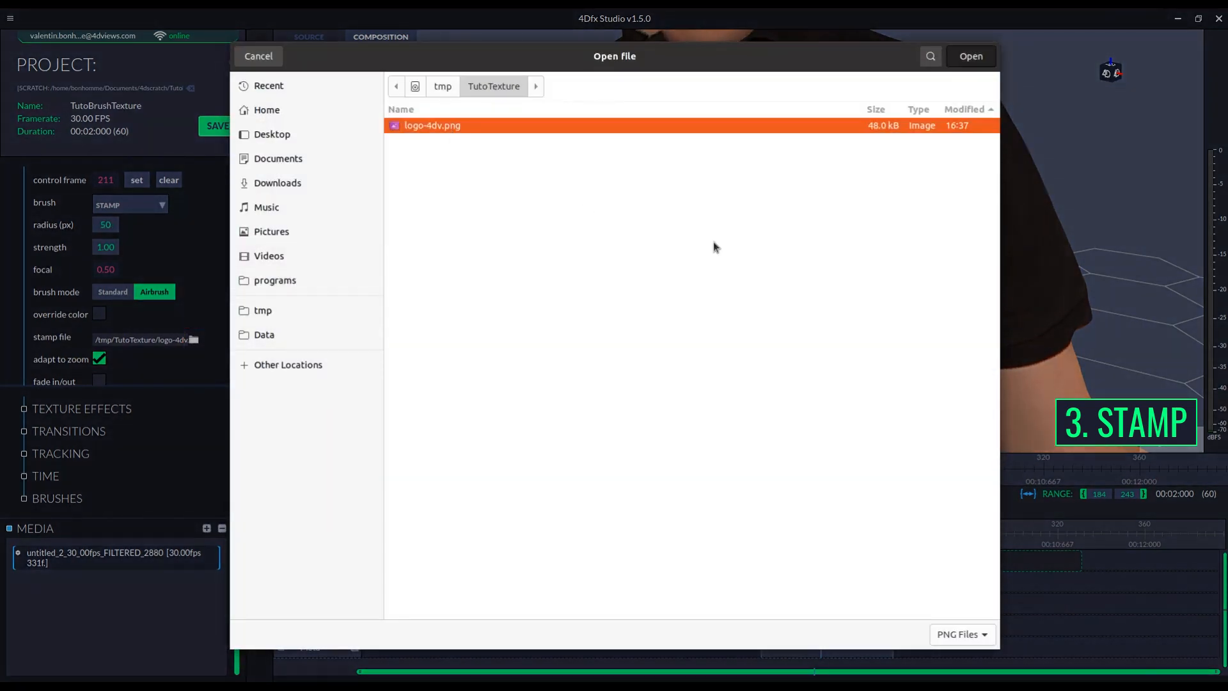
{"action": "key", "text": "Return"}
- Stamp the new logo on the chest with a radius of 130 px and process the selected filter
{"action": "scroll", "coordinate": [806, 217], "scroll_direction": "up", "scroll_amount": 13, "text": "ctrl"}
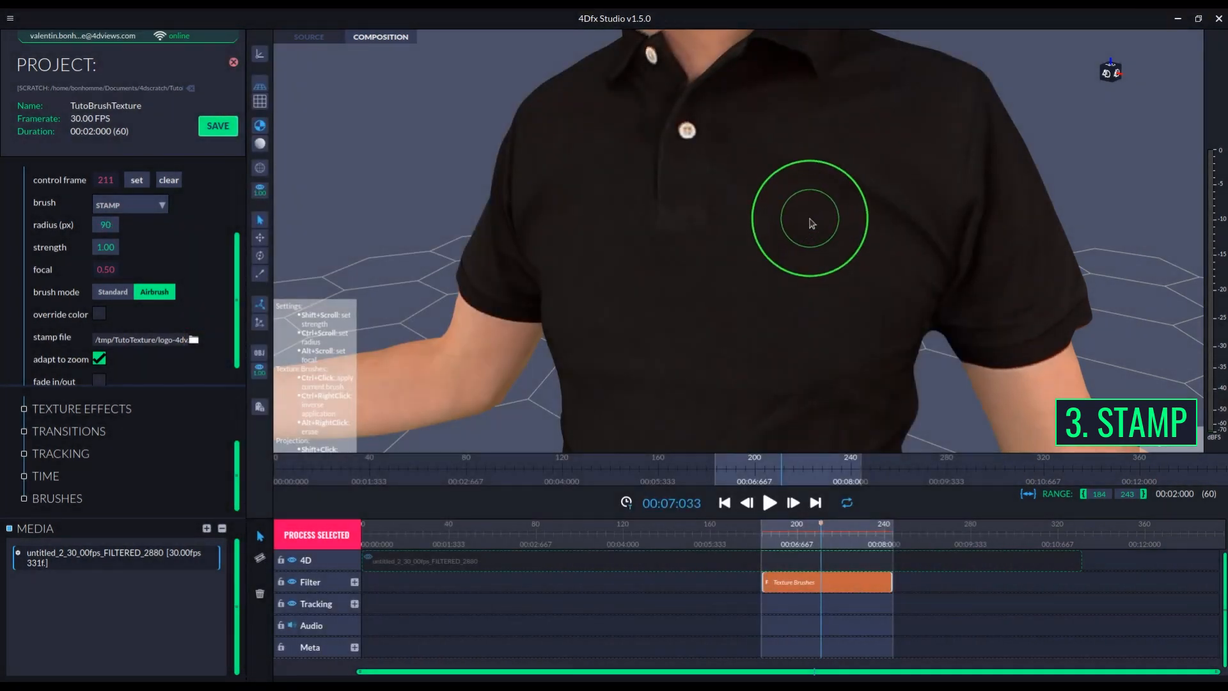
{"action": "scroll", "coordinate": [820, 218], "scroll_direction": "up", "scroll_amount": 3, "text": "ctrl"}
{"action": "left_click", "coordinate": [824, 215], "text": "ctrl"}
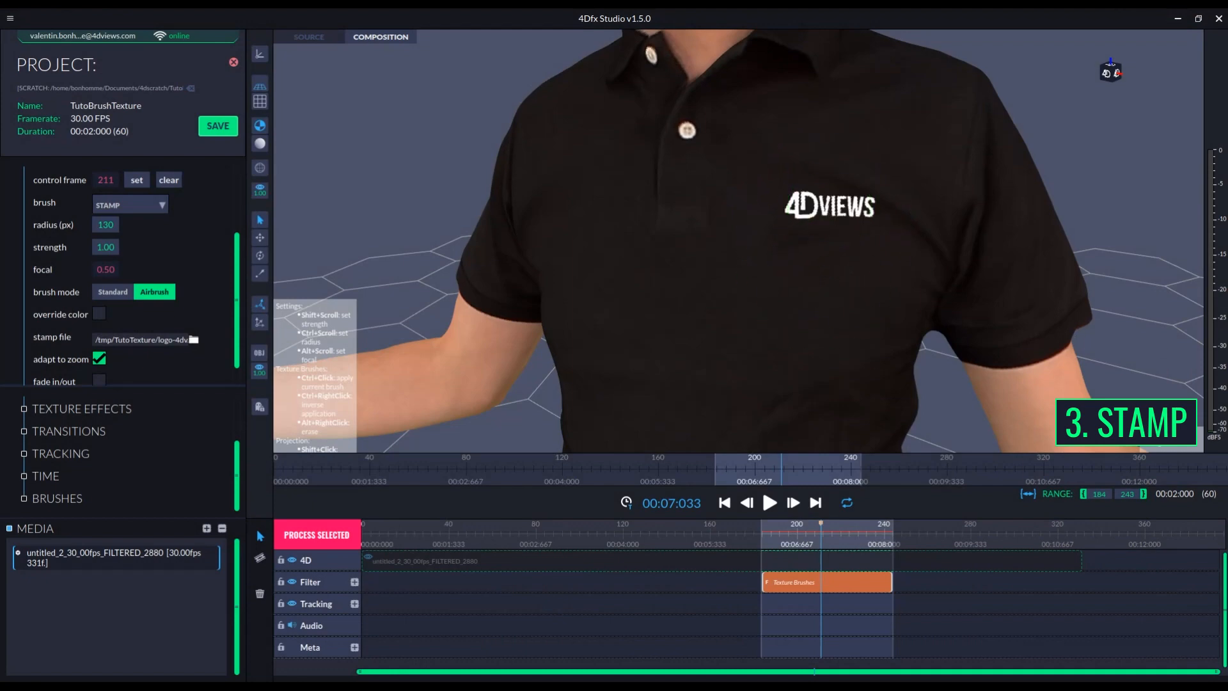
{"action": "left_click", "coordinate": [328, 539]}
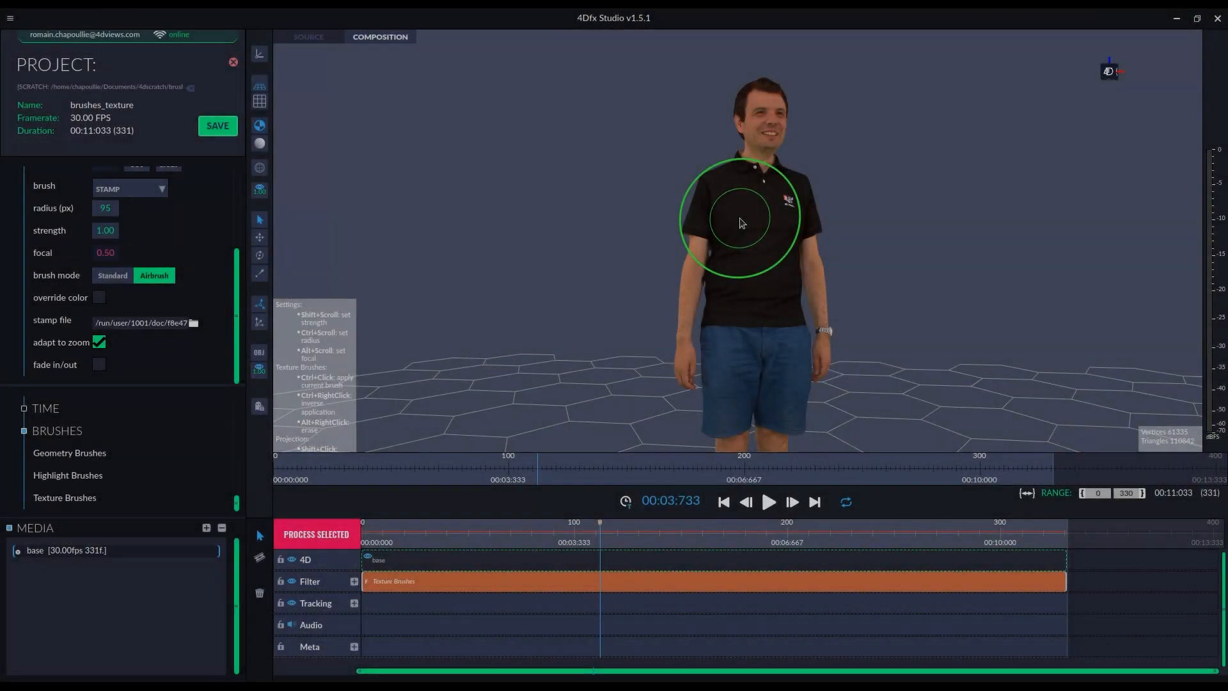
- With adapt to zoom enabled, stamp a daisy on the chest from afar and another on the belly from close up
{"action": "left_click", "coordinate": [742, 211], "text": "ctrl"}
{"action": "scroll", "coordinate": [741, 211], "scroll_direction": "up", "scroll_amount": 8}
{"action": "scroll", "coordinate": [778, 348], "scroll_direction": "down", "scroll_amount": 4}
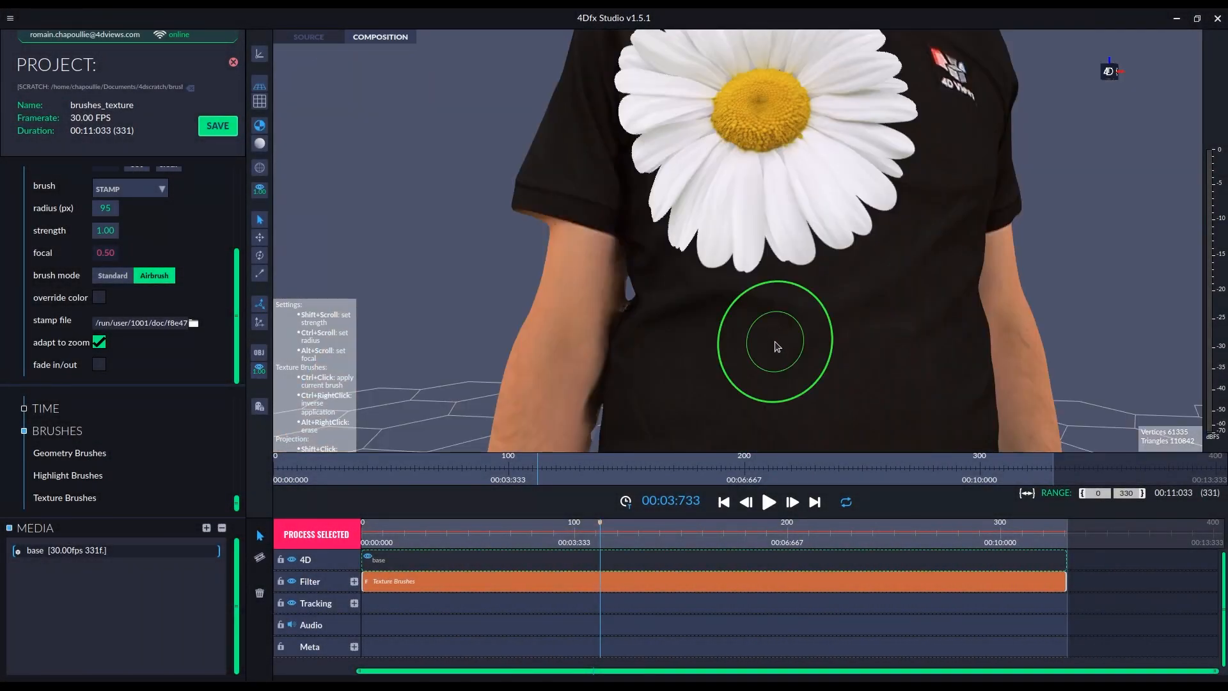
{"action": "left_click", "coordinate": [775, 356], "text": "ctrl"}
{"action": "scroll", "coordinate": [767, 334], "scroll_direction": "down", "scroll_amount": 5}
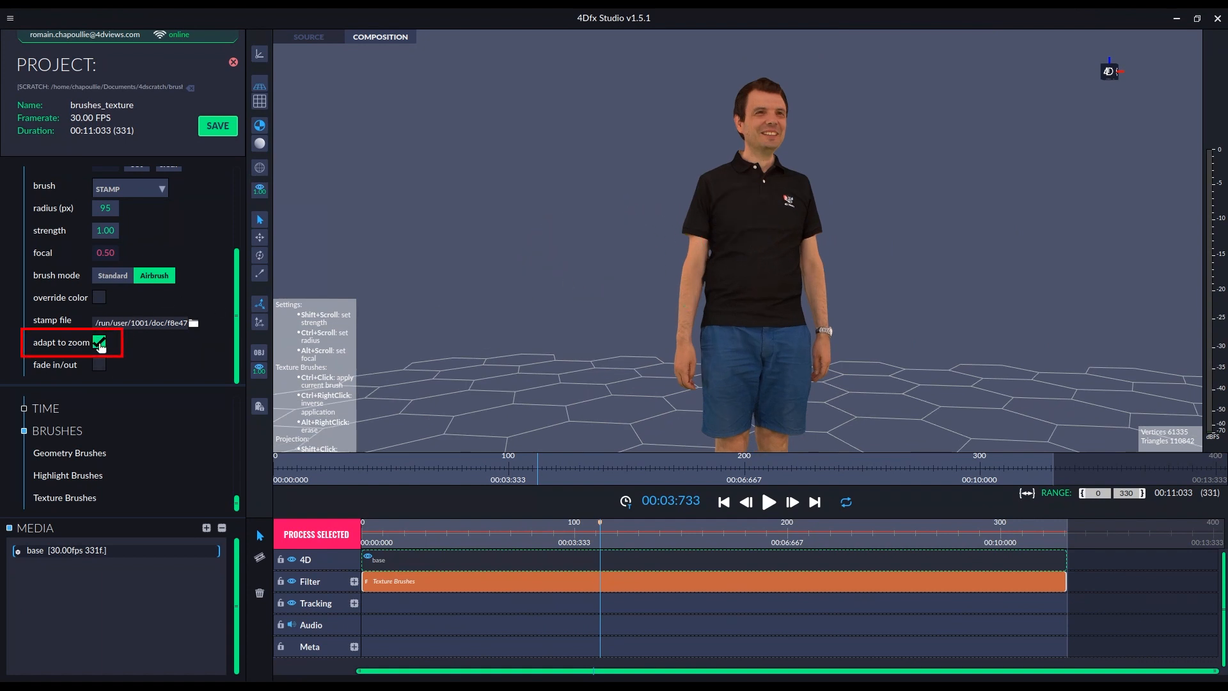
- Turn off adapt to zoom and stamp daisies on the shirt at a far and a near zoom level
{"action": "left_click", "coordinate": [741, 200], "text": "ctrl"}
{"action": "scroll", "coordinate": [743, 201], "scroll_direction": "up", "scroll_amount": 5}
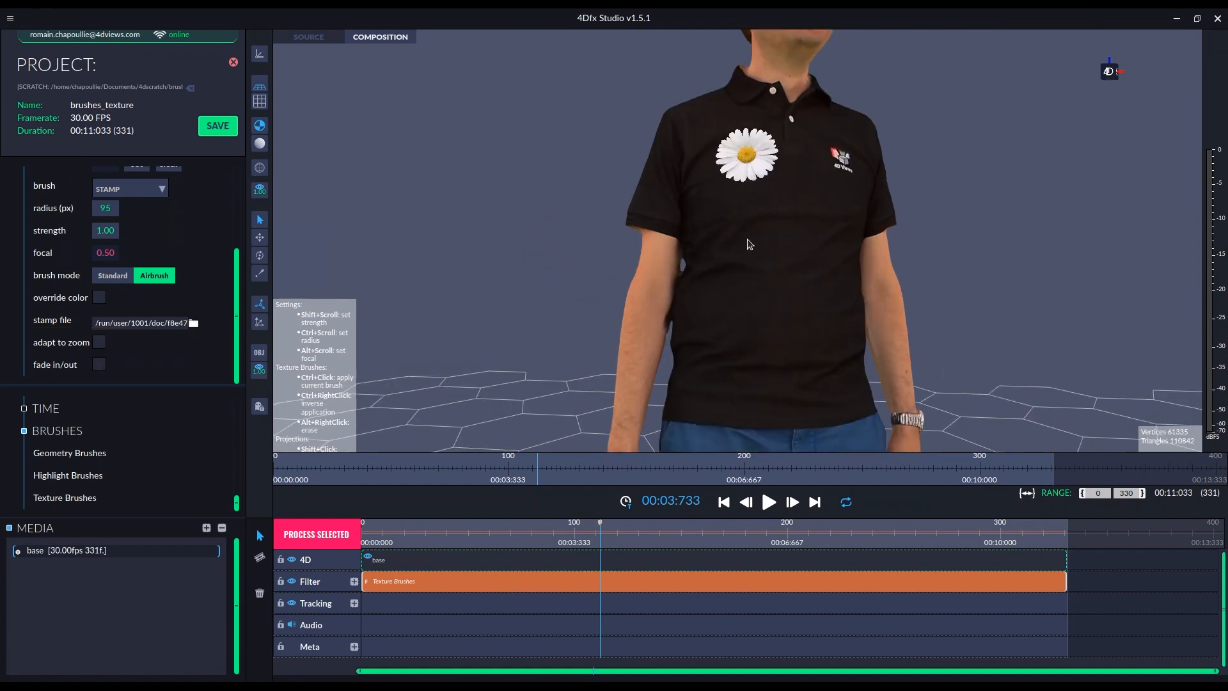
{"action": "left_click", "coordinate": [757, 220], "text": "ctrl"}
{"action": "scroll", "coordinate": [757, 225], "scroll_direction": "down", "scroll_amount": 5}
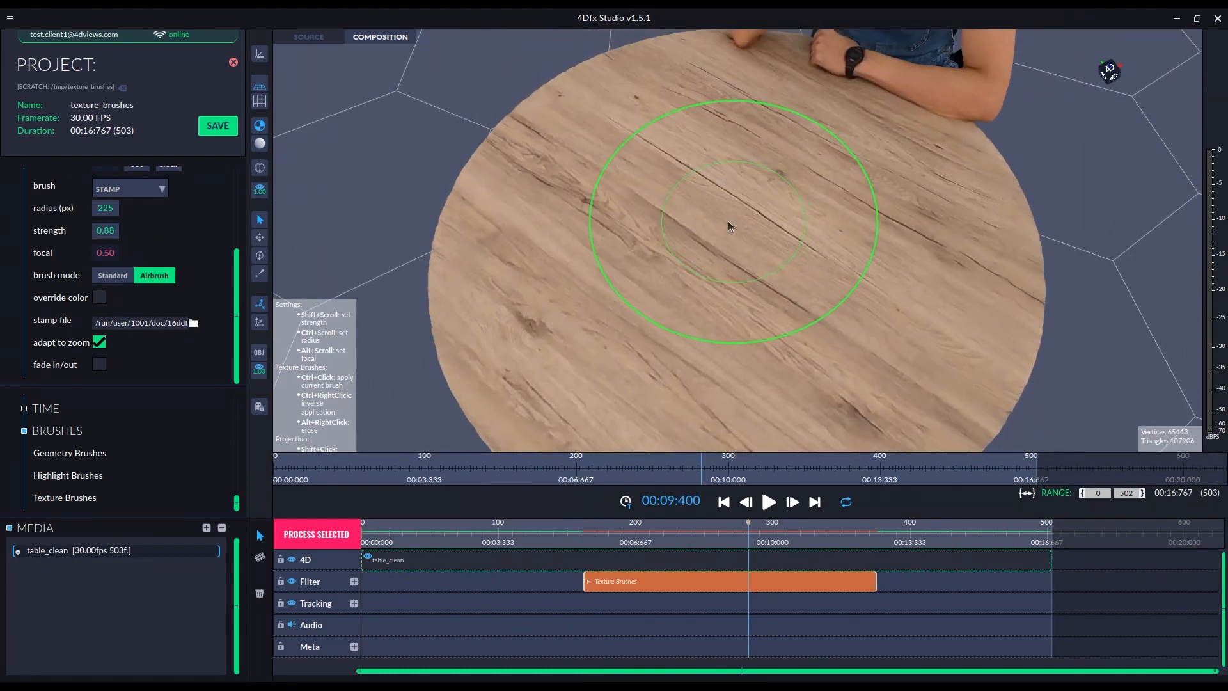
- Stamp the current image on the wooden tabletop and load brush_texture_shape.png as the stamp file
{"action": "left_click", "coordinate": [654, 217], "text": "ctrl"}
{"action": "mouse_move", "coordinate": [653, 217]}
{"action": "left_mouse_down", "text": "ctrl"}
{"action": "mouse_move", "coordinate": [822, 299]}
{"action": "mouse_move", "coordinate": [787, 172]}
{"action": "mouse_move", "coordinate": [600, 334]}
{"action": "mouse_move", "coordinate": [720, 302]}
{"action": "mouse_move", "coordinate": [715, 279]}
{"action": "left_mouse_up", "text": "ctrl"}
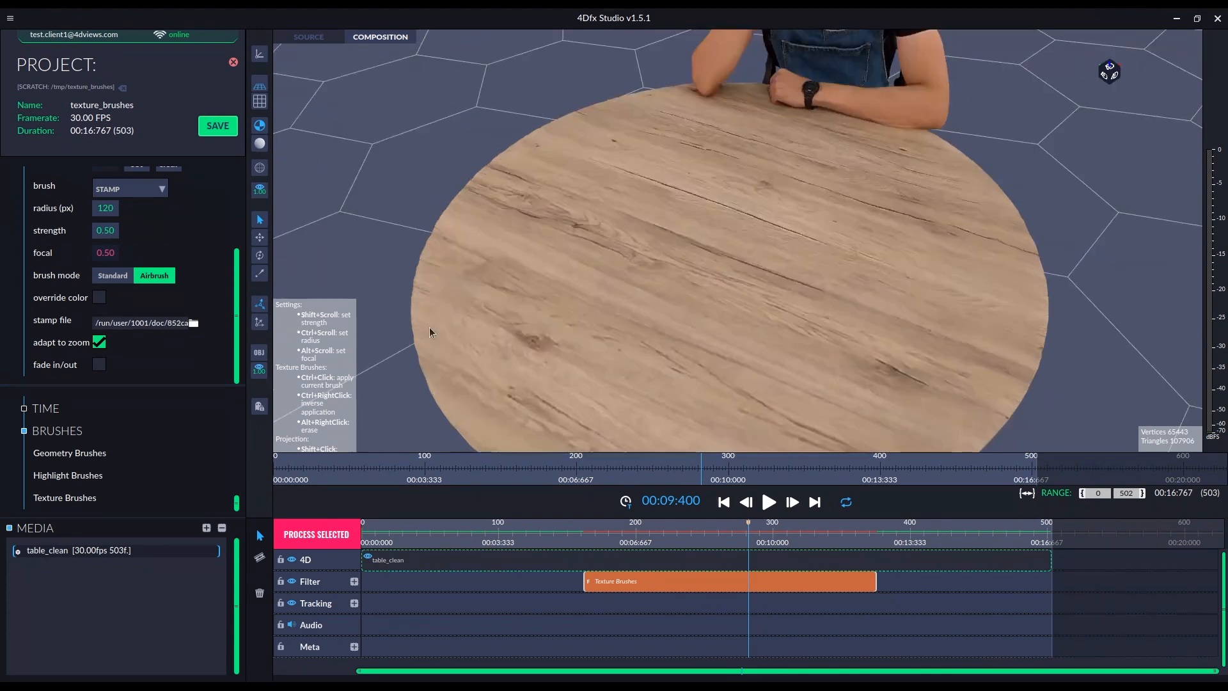
{"action": "left_click", "coordinate": [193, 323]}
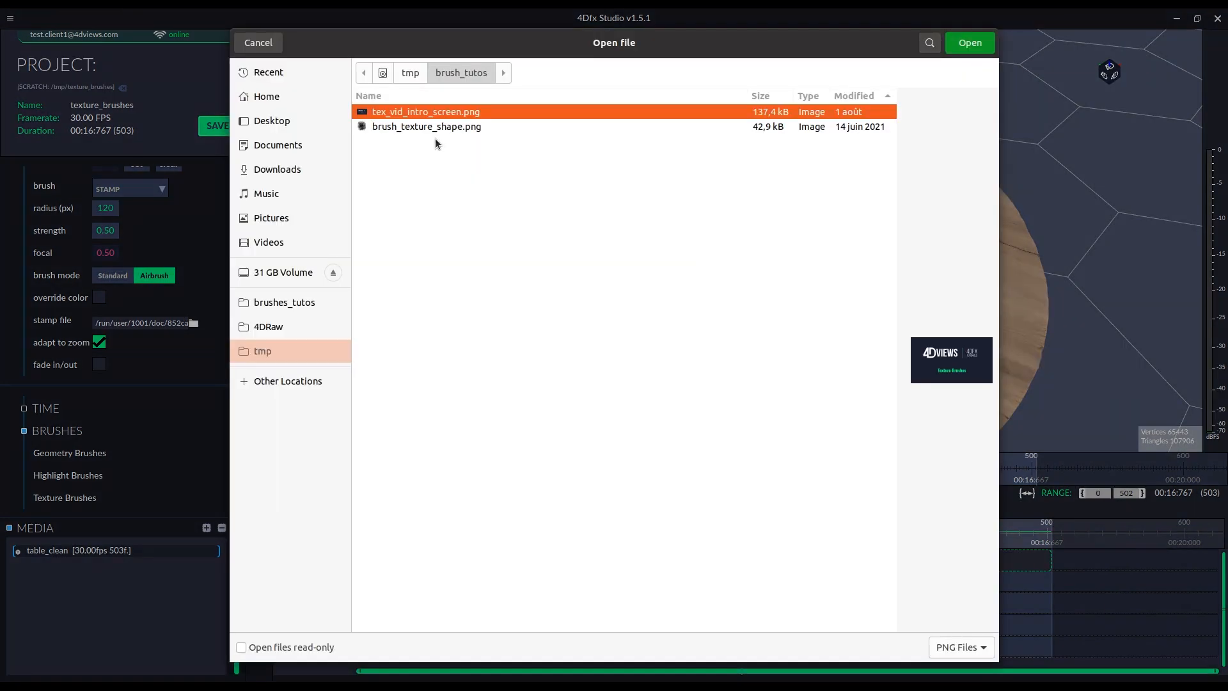
{"action": "left_click", "coordinate": [639, 127]}
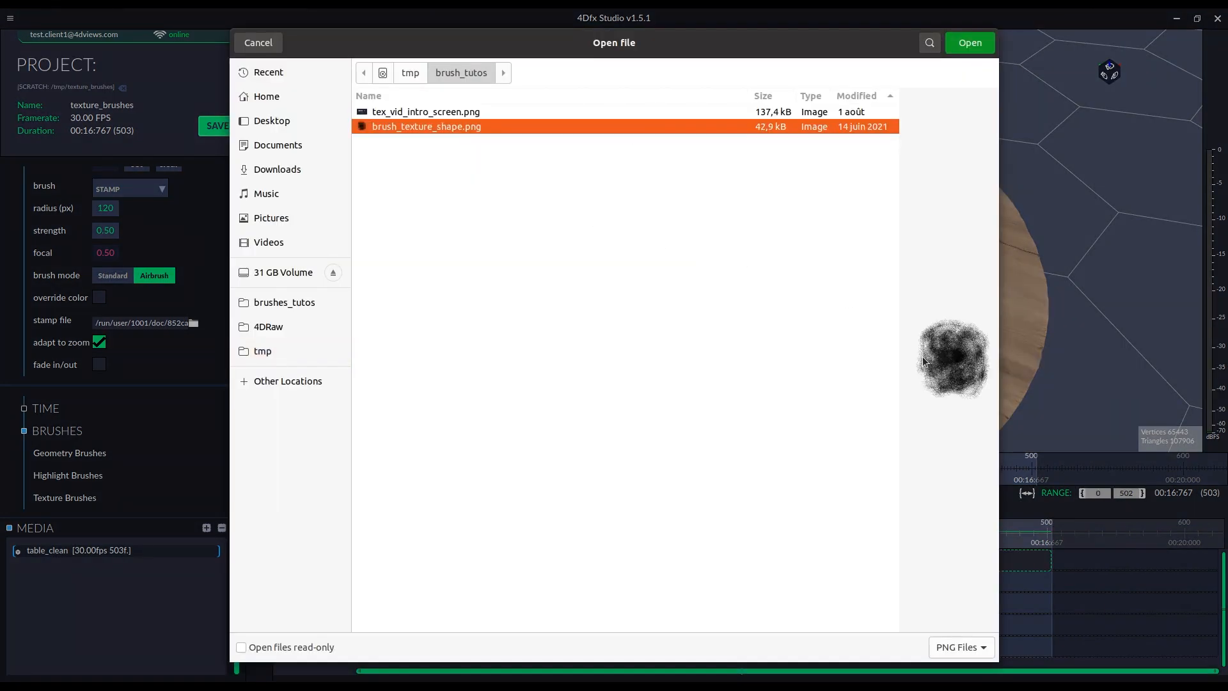
{"action": "left_click", "coordinate": [988, 50]}
- Try two textured stamp strokes across the middle of the tabletop and undo them
{"action": "mouse_move", "coordinate": [715, 244]}
{"action": "left_mouse_down", "text": "ctrl"}
{"action": "mouse_move", "coordinate": [665, 302]}
{"action": "mouse_move", "coordinate": [680, 252]}
{"action": "mouse_move", "coordinate": [776, 247]}
{"action": "mouse_move", "coordinate": [679, 291]}
{"action": "left_mouse_up", "text": "ctrl"}
{"action": "mouse_move", "coordinate": [536, 191]}
{"action": "left_mouse_down", "text": "ctrl"}
{"action": "mouse_move", "coordinate": [518, 327]}
{"action": "mouse_move", "coordinate": [580, 403]}
{"action": "mouse_move", "coordinate": [654, 369]}
{"action": "mouse_move", "coordinate": [760, 346]}
{"action": "left_mouse_up", "text": "ctrl"}
{"action": "key", "text": "ctrl+z"}
{"action": "key", "text": "ctrl+z"}
- Brush two long textured stamp strokes down opposite sides of the tabletop
{"action": "left_click_drag", "start_coordinate": [595, 168], "coordinate": [569, 441], "text": "ctrl"}
{"action": "mouse_move", "coordinate": [786, 141]}
{"action": "left_mouse_down", "text": "ctrl"}
{"action": "mouse_move", "coordinate": [751, 269]}
{"action": "mouse_move", "coordinate": [854, 404]}
{"action": "mouse_move", "coordinate": [856, 334]}
{"action": "left_mouse_up", "text": "ctrl"}
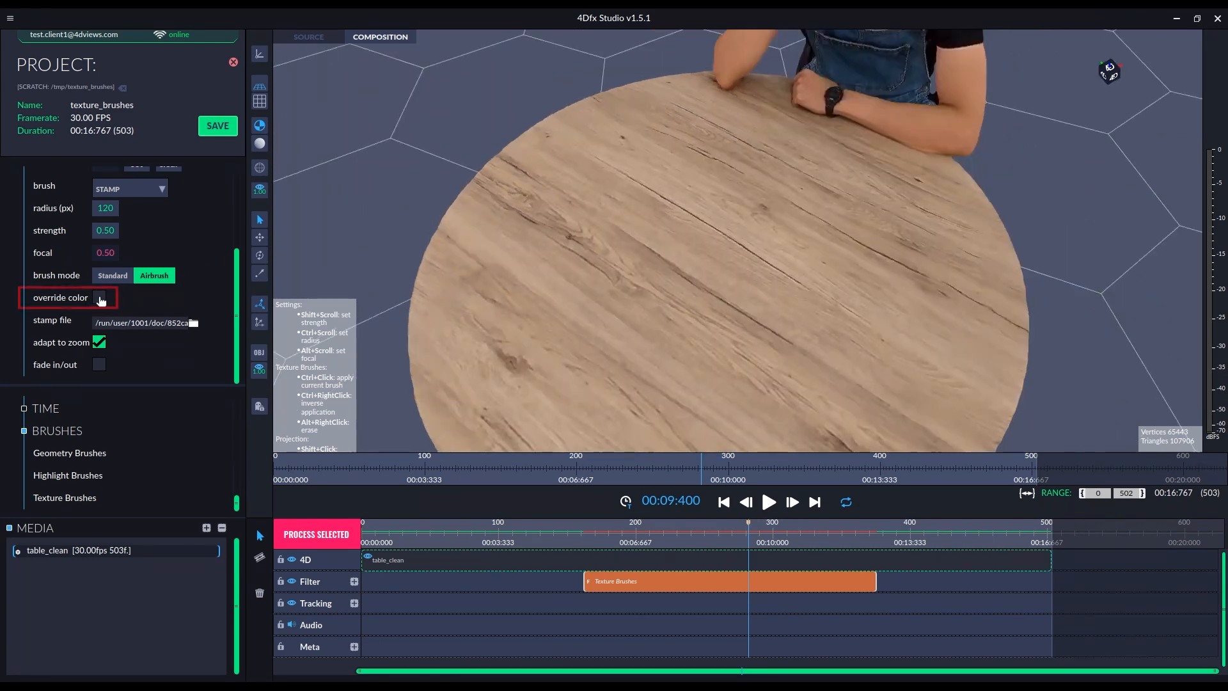
- Enable override color and brush a green stamp stroke down the tabletop with a red one beside it
{"action": "left_click", "coordinate": [100, 298]}
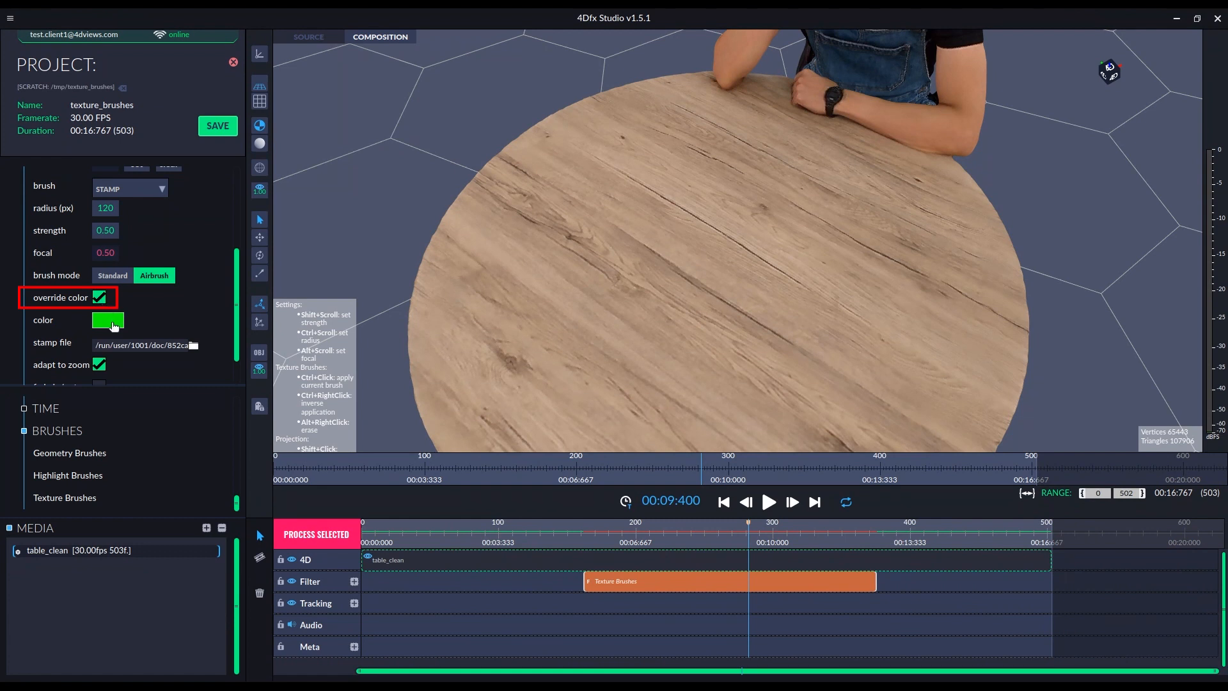
{"action": "left_click_drag", "start_coordinate": [608, 179], "coordinate": [602, 264], "text": "ctrl"}
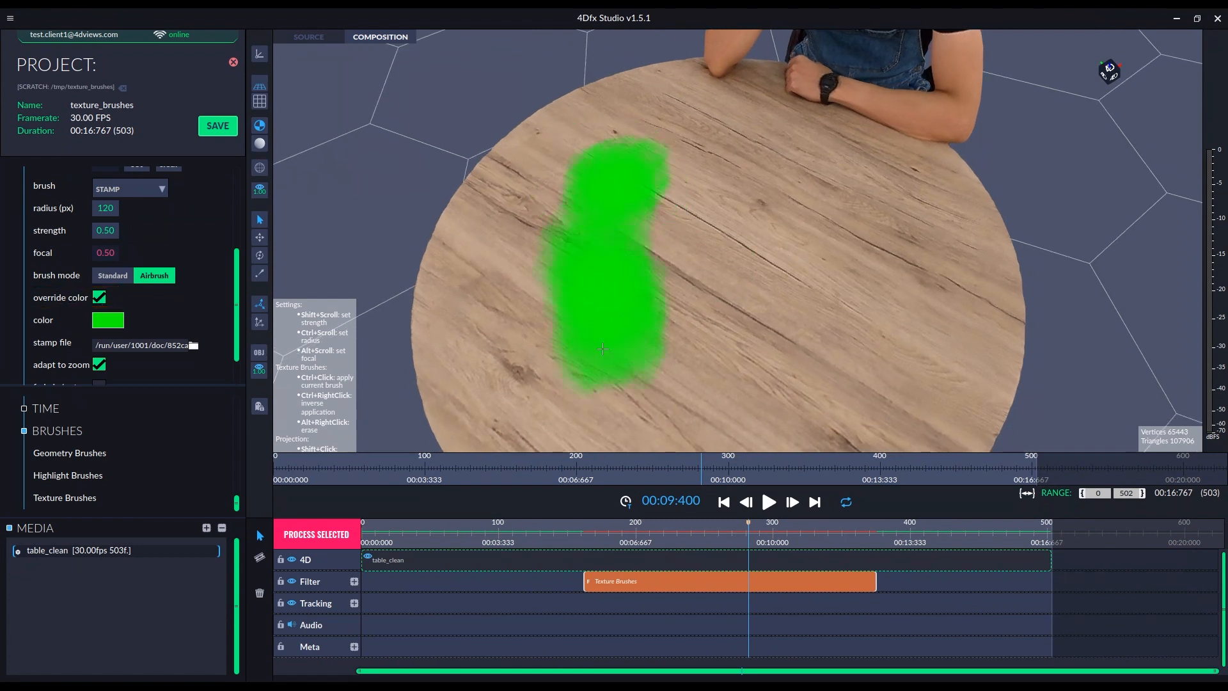
{"action": "left_click", "coordinate": [107, 319]}
{"action": "left_click", "coordinate": [129, 432]}
{"action": "left_click", "coordinate": [200, 555]}
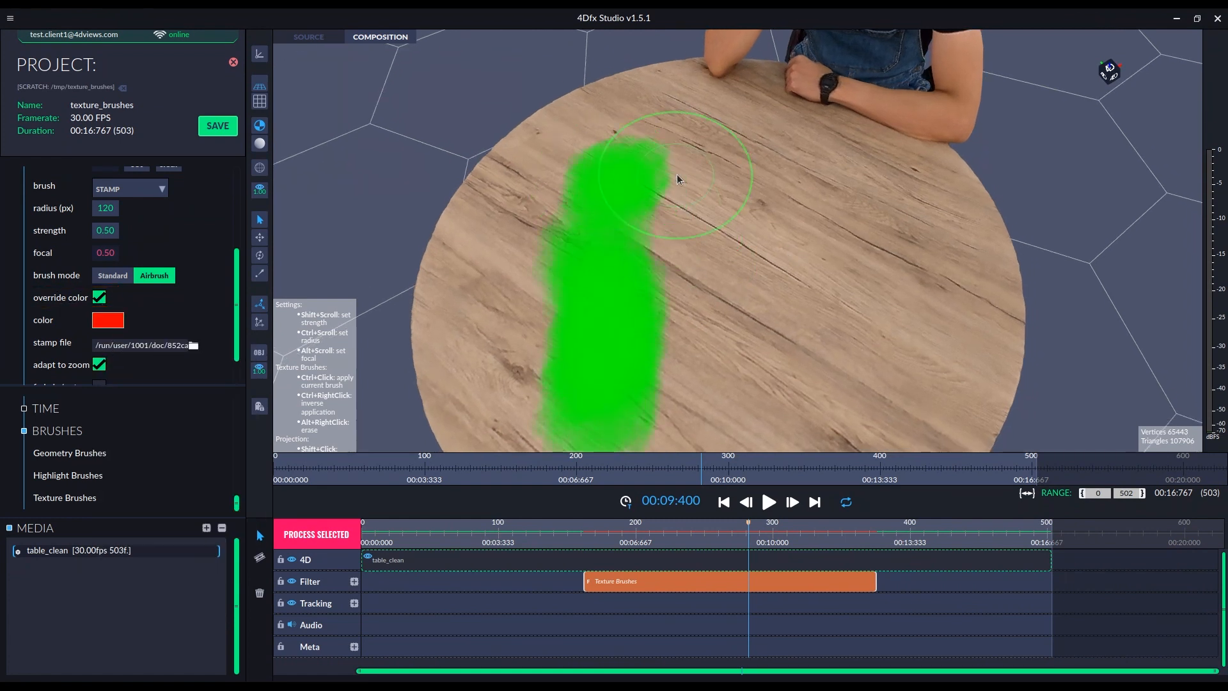
{"action": "left_click_drag", "start_coordinate": [677, 181], "coordinate": [682, 373], "text": "ctrl"}
- Set the stamp color to blue #0000ff and brush a stroke down the tabletop beside the red one
{"action": "left_click", "coordinate": [118, 321]}
{"action": "left_click", "coordinate": [242, 430]}
{"action": "left_click", "coordinate": [148, 443]}
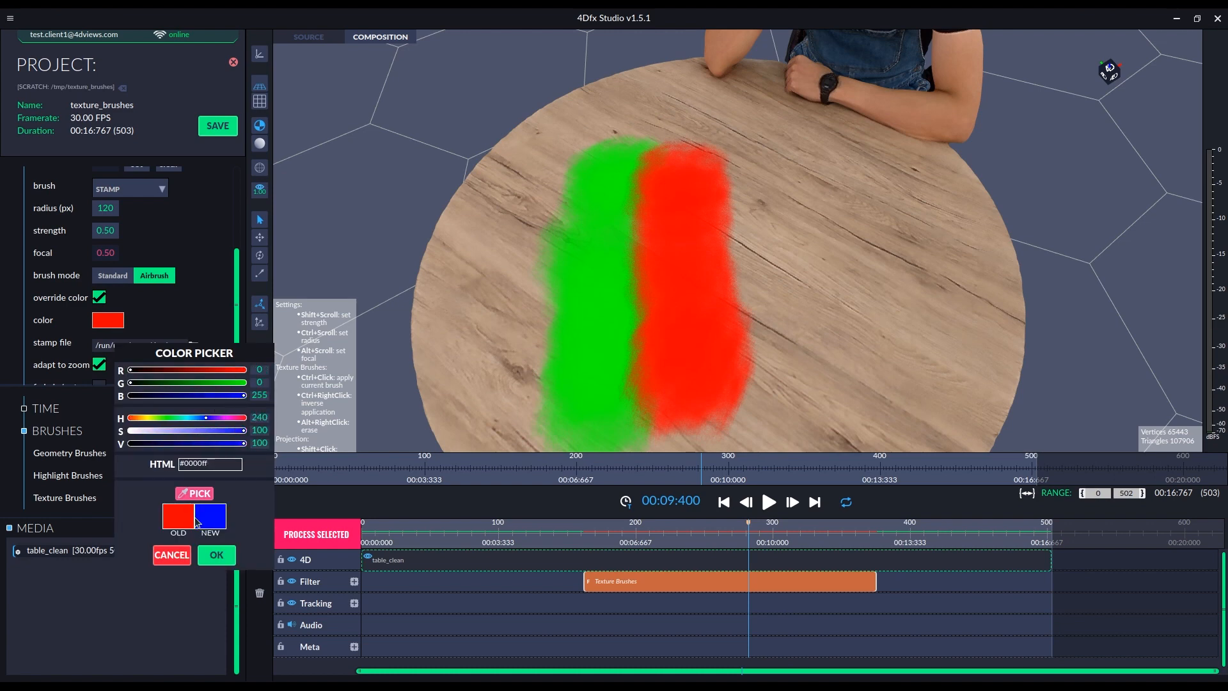
{"action": "left_click", "coordinate": [203, 554]}
{"action": "left_click_drag", "start_coordinate": [737, 158], "coordinate": [759, 363], "text": "ctrl"}
- Sample the skin tone from the person's arm and brush a stamp stroke down the tabletop beside the blue one
{"action": "left_click", "coordinate": [916, 99]}
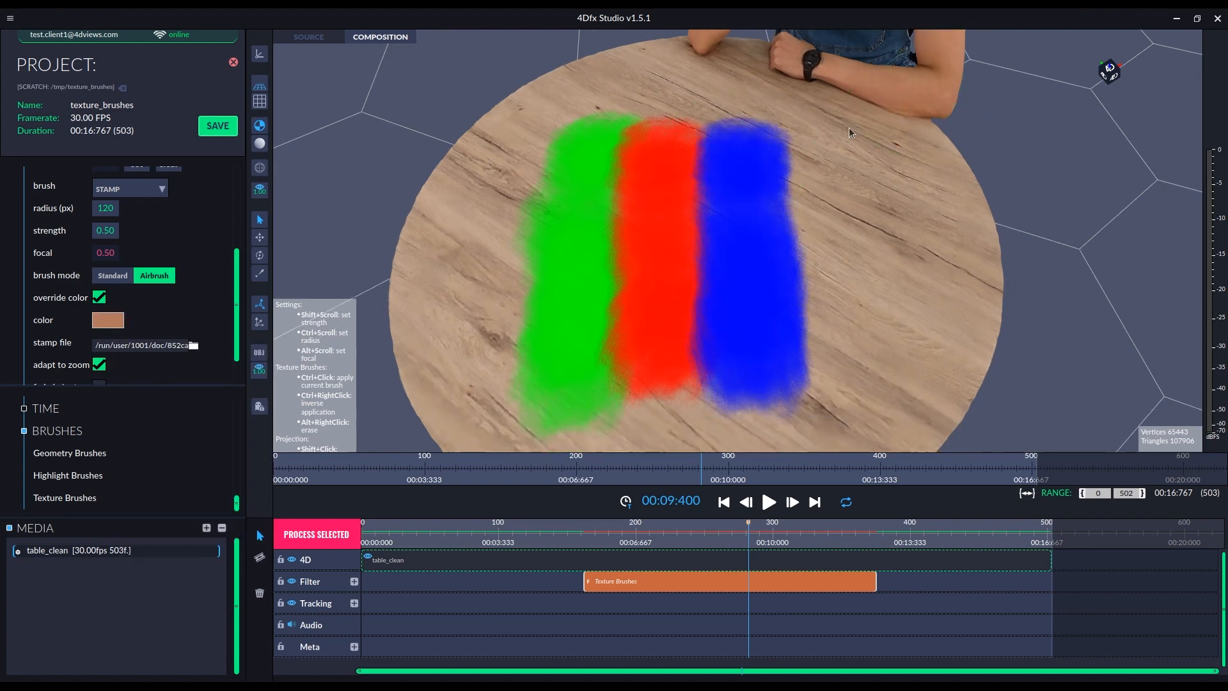
{"action": "left_click_drag", "start_coordinate": [807, 169], "coordinate": [823, 359], "text": "ctrl"}
{"action": "mouse_move", "coordinate": [948, 249]}
{"action": "left_mouse_down"}
{"action": "mouse_move", "coordinate": [911, 172]}
{"action": "mouse_move", "coordinate": [879, 156]}
{"action": "left_mouse_up"}
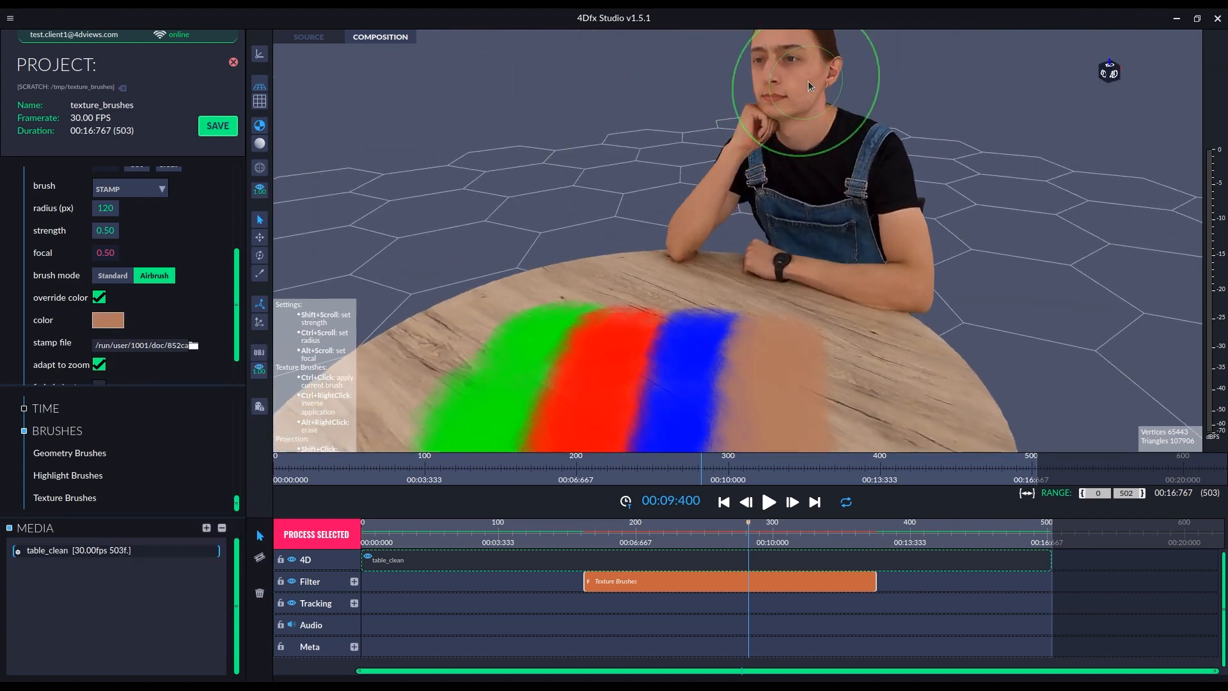
- Sample two more colors from the seated person and brush a stamp stroke down the tabletop with each
{"action": "left_click", "coordinate": [875, 145]}
{"action": "left_click_drag", "start_coordinate": [823, 312], "coordinate": [815, 409]}
{"action": "left_click_drag", "start_coordinate": [803, 186], "coordinate": [807, 358], "text": "ctrl"}
{"action": "left_click_drag", "start_coordinate": [860, 269], "coordinate": [836, 170]}
{"action": "left_click", "coordinate": [886, 96]}
{"action": "left_click_drag", "start_coordinate": [646, 288], "coordinate": [585, 390]}
{"action": "left_click_drag", "start_coordinate": [516, 184], "coordinate": [512, 383], "text": "ctrl"}
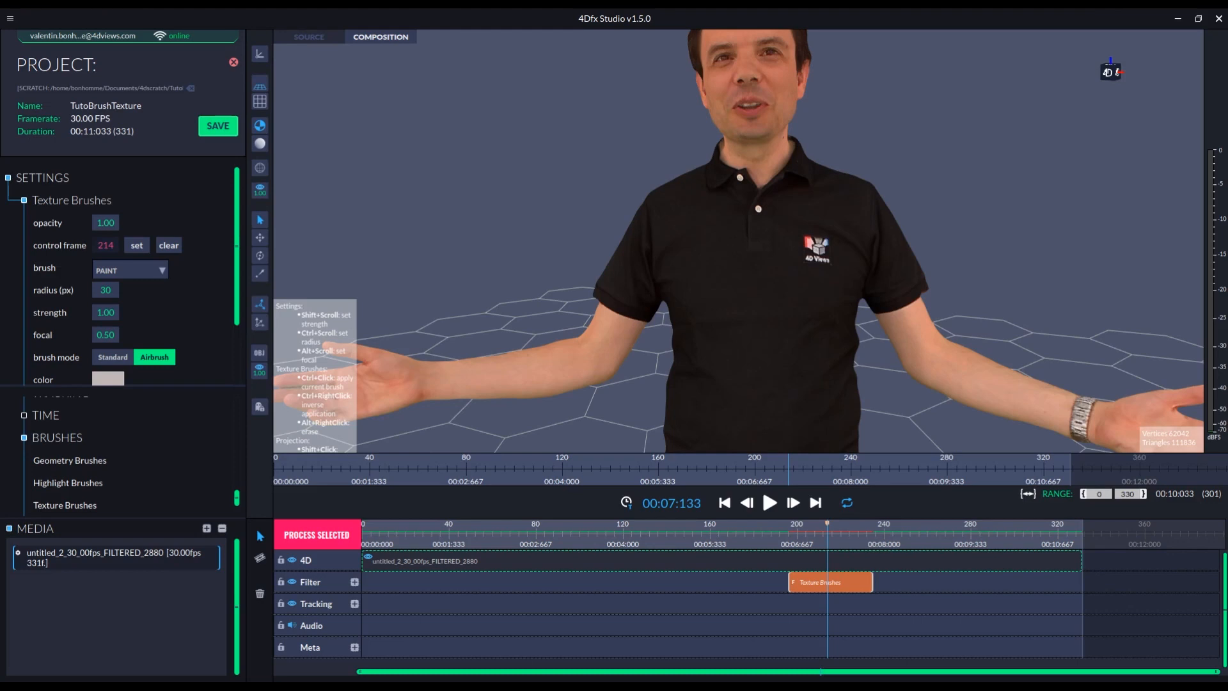
- Switch to the Clone brush and set a reference on clear skin beside the mole on the neck
{"action": "left_click", "coordinate": [137, 270]}
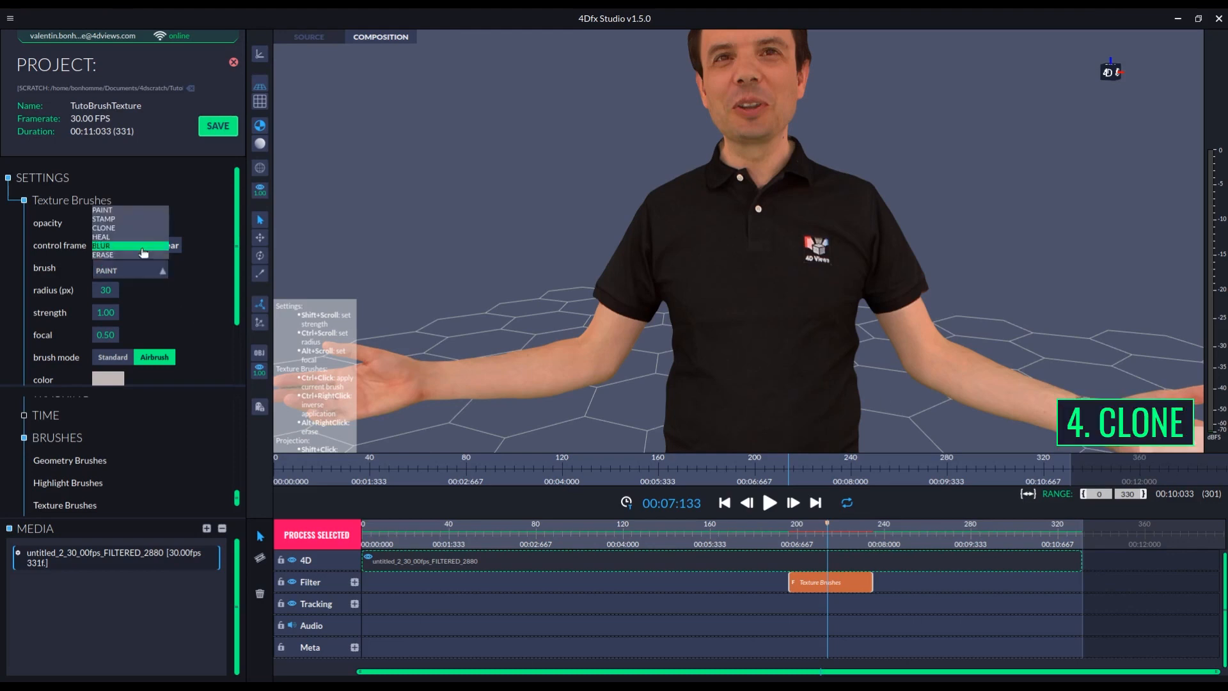
{"action": "left_click", "coordinate": [147, 229]}
{"action": "scroll", "coordinate": [814, 264], "scroll_direction": "up", "scroll_amount": 5}
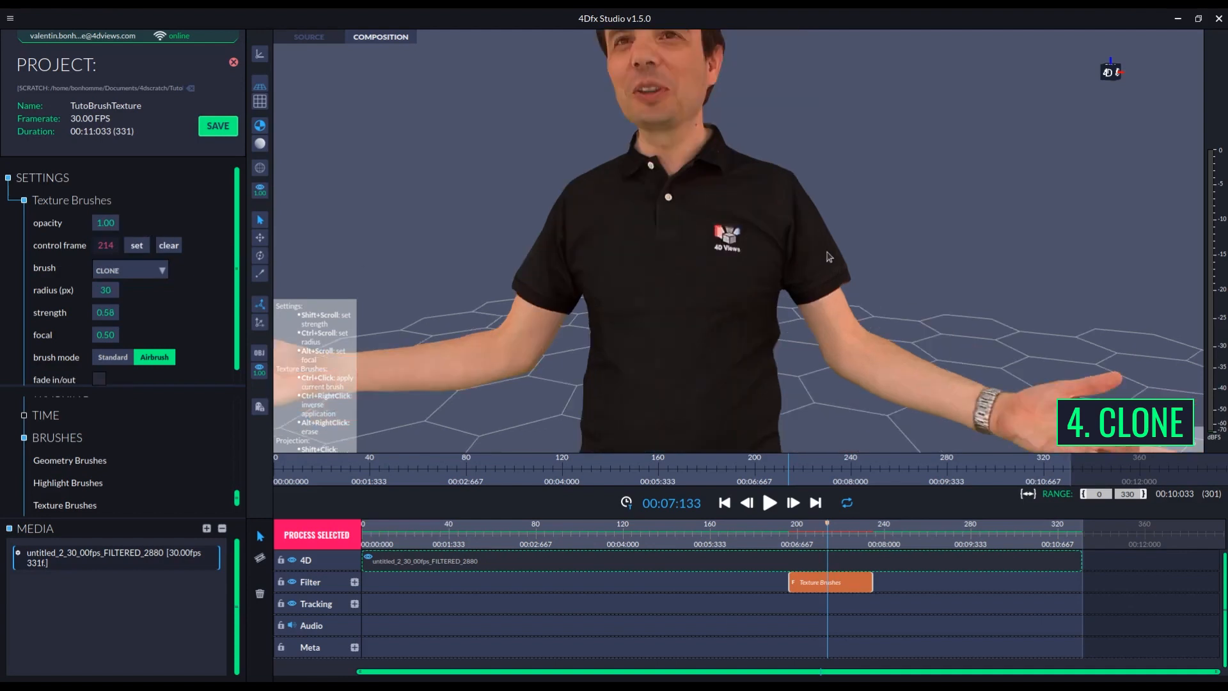
{"action": "middle_click_drag", "start_coordinate": [671, 272], "coordinate": [867, 318]}
{"action": "left_click_drag", "start_coordinate": [642, 271], "coordinate": [646, 262], "text": "ctrl"}
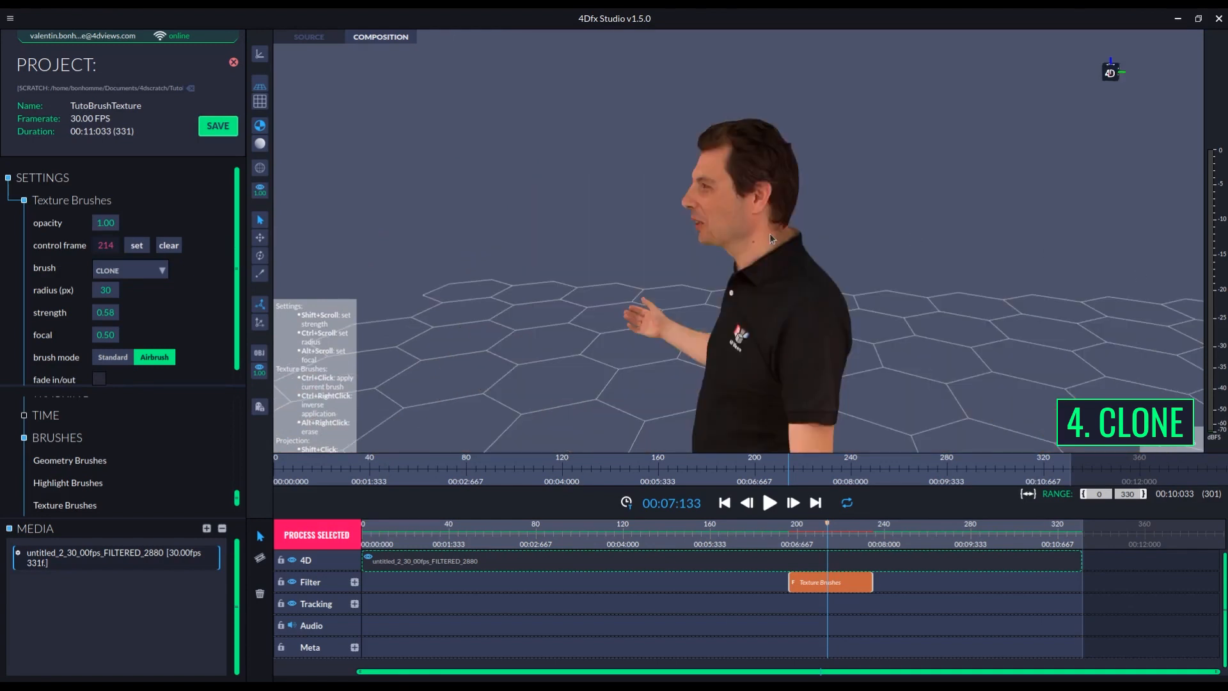
{"action": "scroll", "coordinate": [769, 233], "scroll_direction": "up", "scroll_amount": 10}
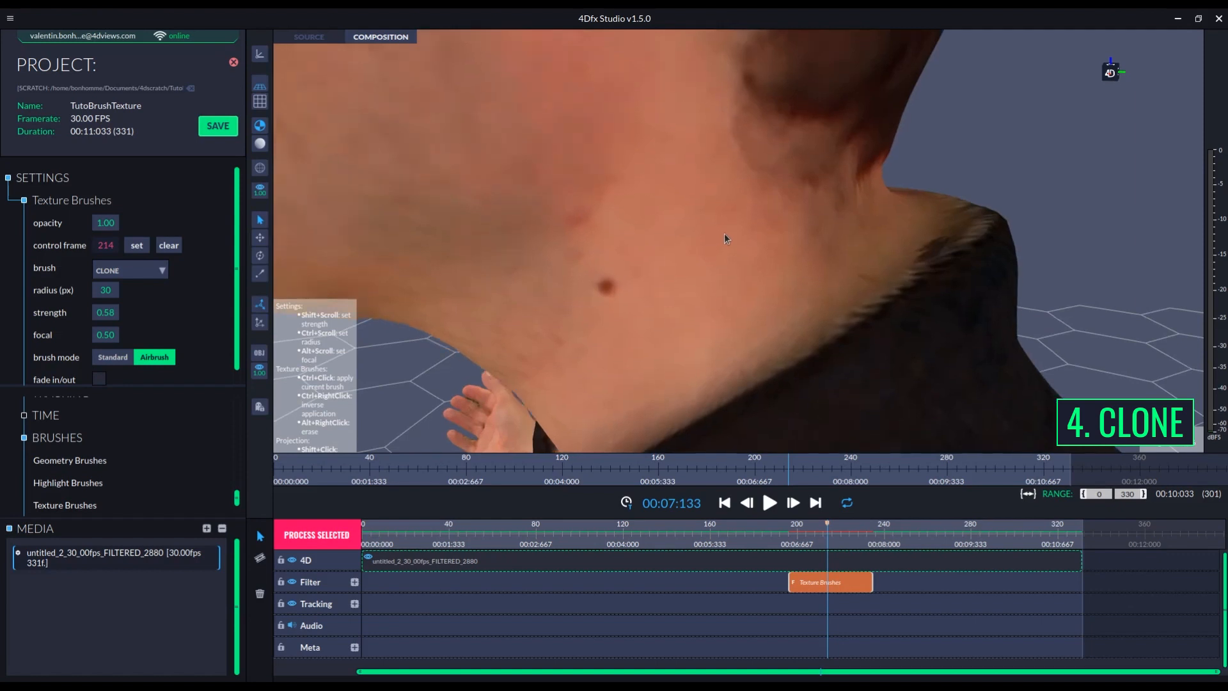
{"action": "middle_click_drag", "start_coordinate": [724, 234], "coordinate": [796, 226]}
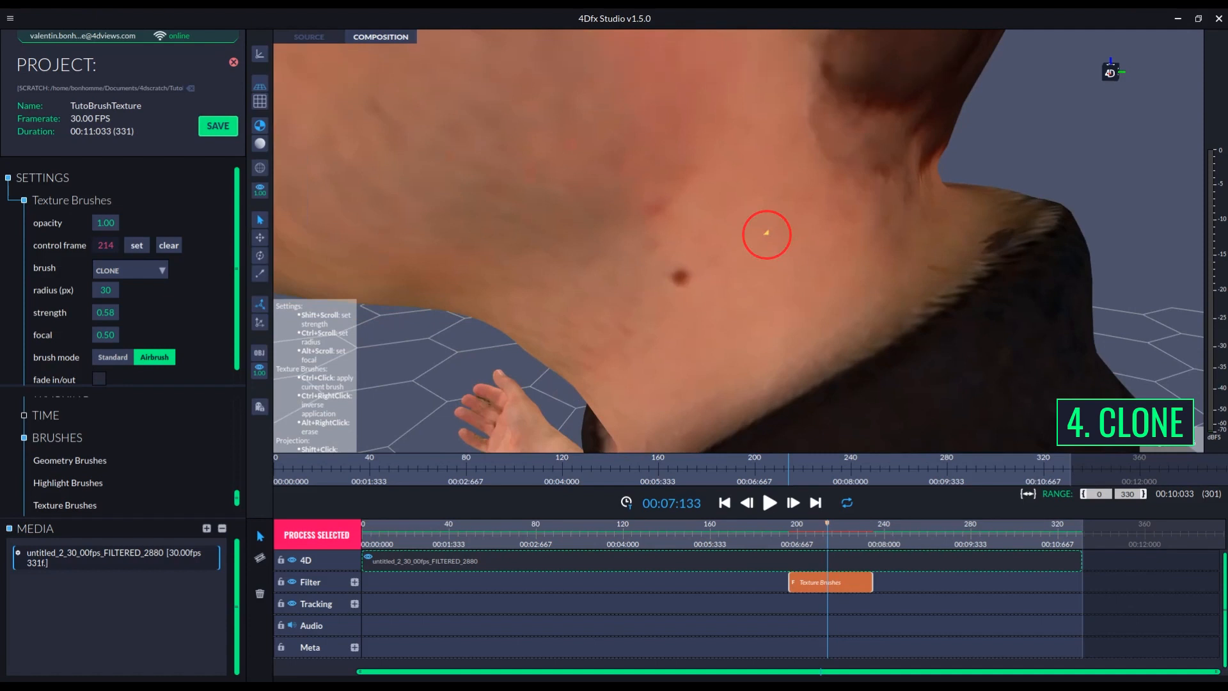
{"action": "middle_click_drag", "start_coordinate": [766, 233], "coordinate": [795, 231]}
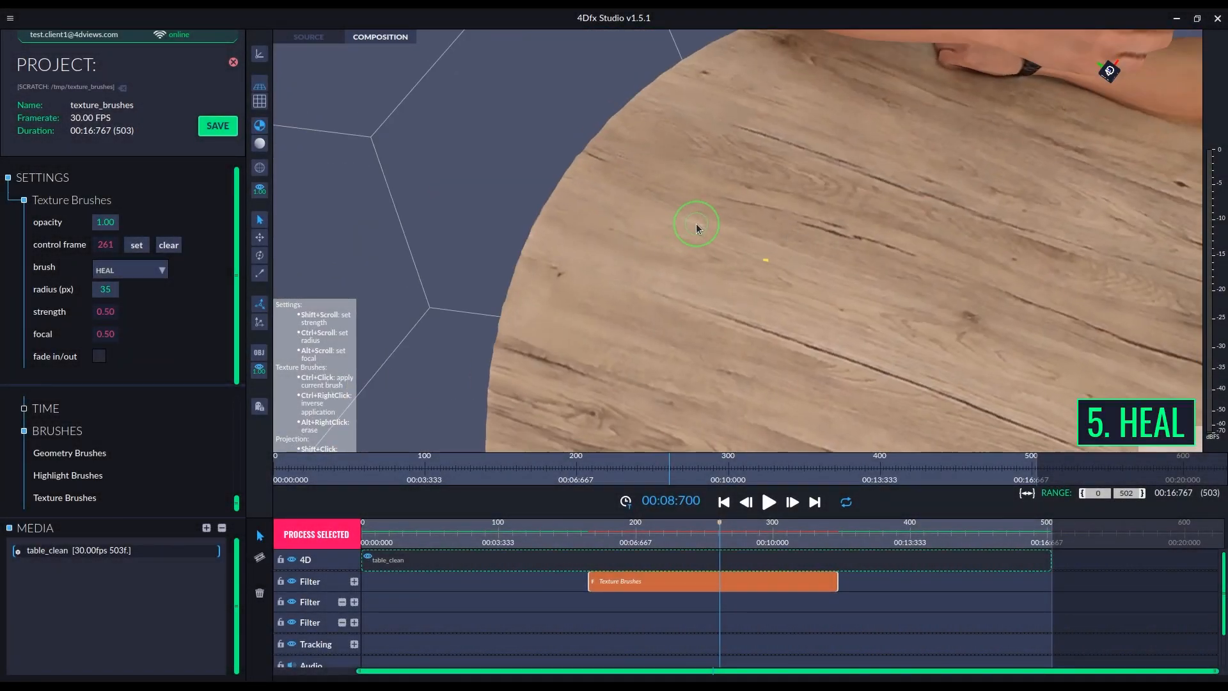
- Heal the small dark knot near the tabletop's edge beside the arm
{"action": "left_click_drag", "start_coordinate": [696, 224], "coordinate": [647, 175]}
{"action": "scroll", "coordinate": [784, 245], "scroll_direction": "up", "scroll_amount": 5}
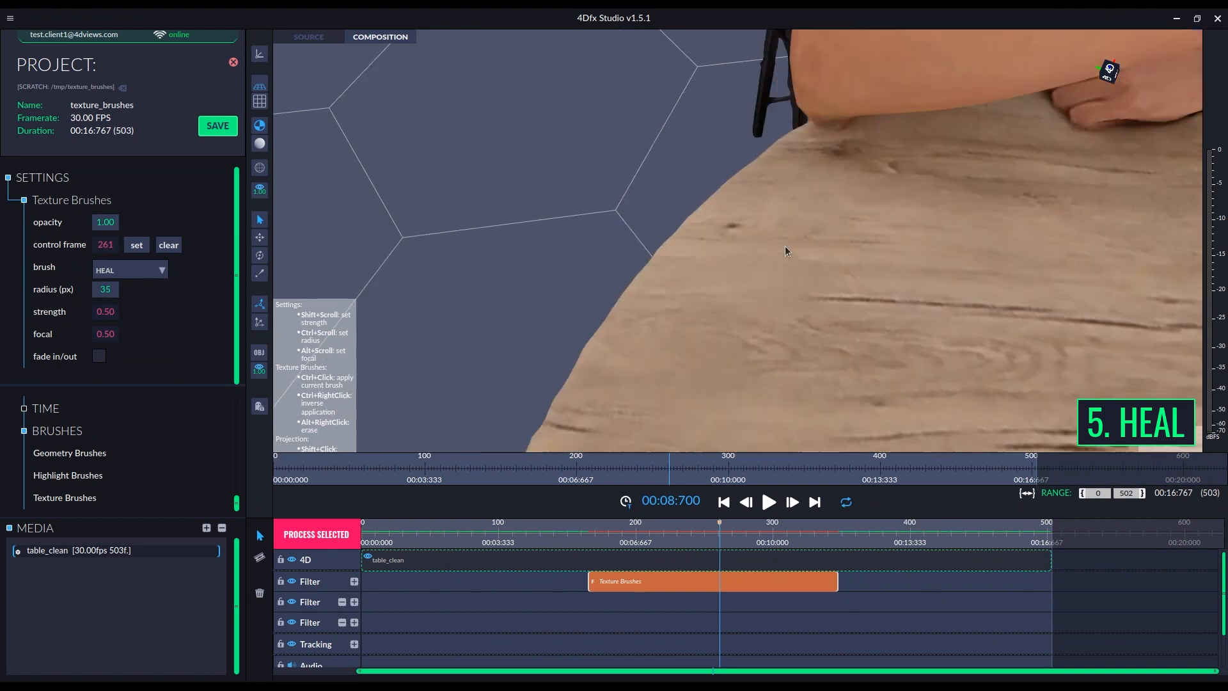
{"action": "left_click_drag", "start_coordinate": [784, 246], "coordinate": [781, 282]}
{"action": "left_click", "coordinate": [732, 222], "text": "ctrl"}
{"action": "scroll", "coordinate": [753, 285], "scroll_direction": "down", "scroll_amount": 5}
{"action": "scroll", "coordinate": [745, 332], "scroll_direction": "up", "scroll_amount": 5}
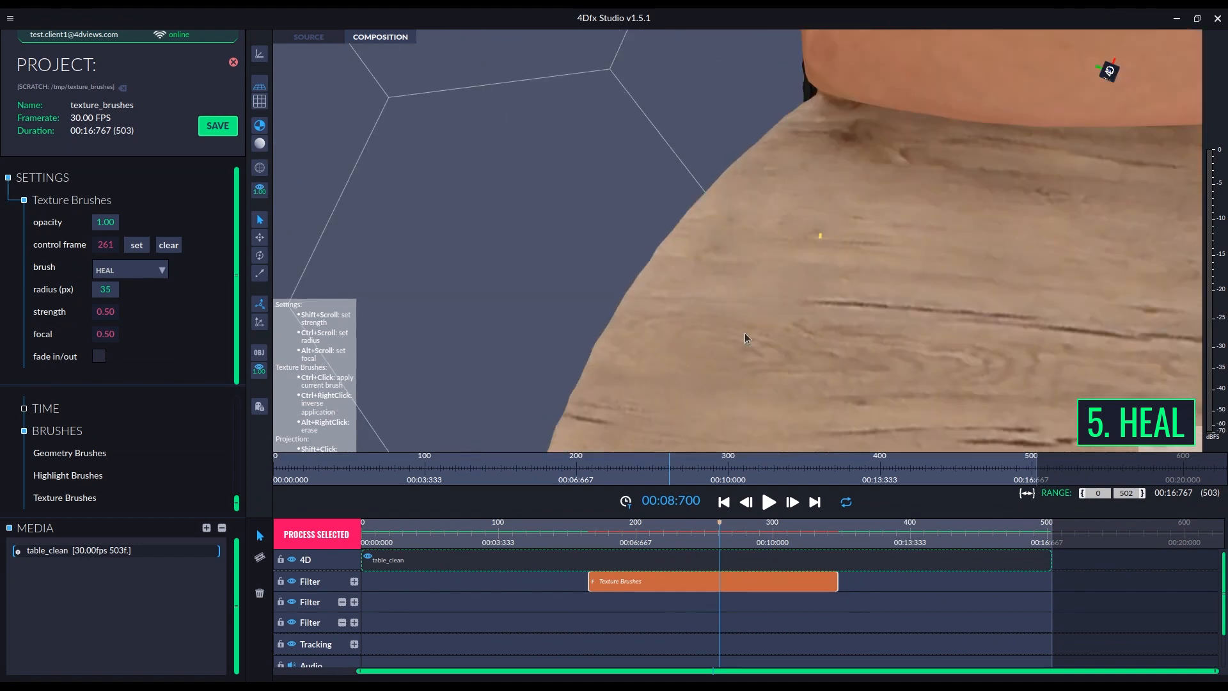
- Heal the dark wood knot near the tabletop's opposite rim
{"action": "scroll", "coordinate": [744, 333], "scroll_direction": "down", "scroll_amount": 5}
{"action": "middle_click_drag", "start_coordinate": [744, 333], "coordinate": [650, 267]}
{"action": "mouse_move", "coordinate": [1055, 186]}
{"action": "middle_mouse_down"}
{"action": "mouse_move", "coordinate": [810, 248]}
{"action": "mouse_move", "coordinate": [690, 262]}
{"action": "middle_mouse_up"}
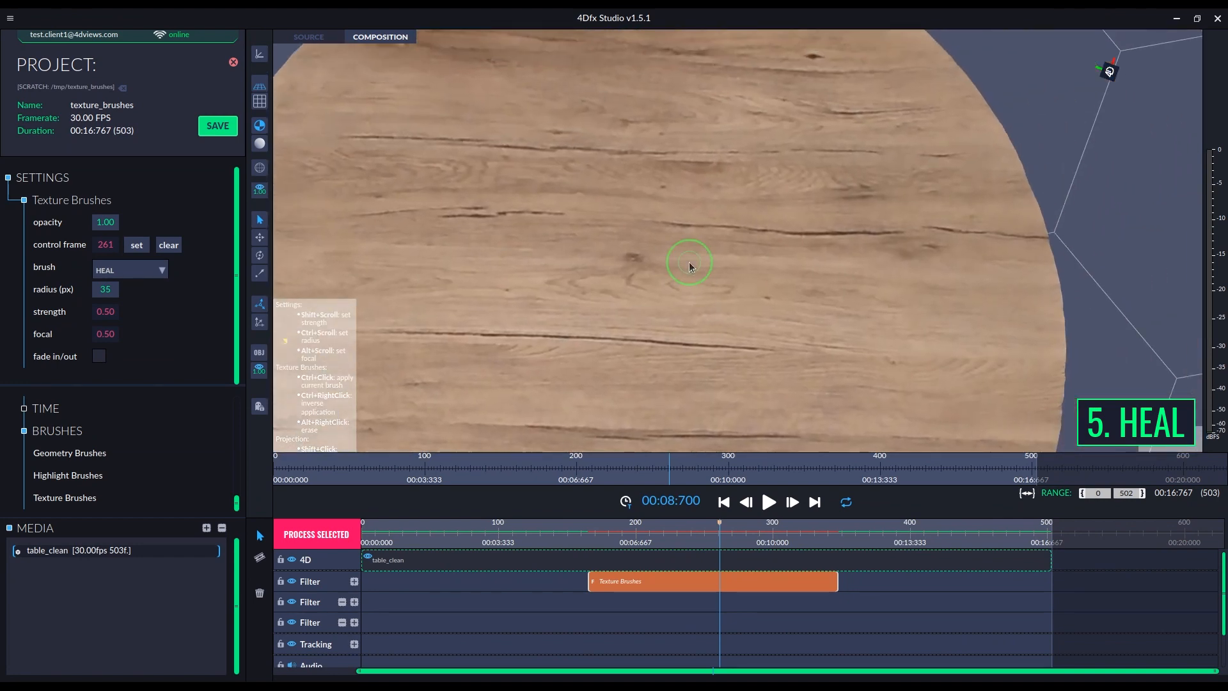
{"action": "middle_click_drag", "start_coordinate": [689, 323], "coordinate": [619, 103]}
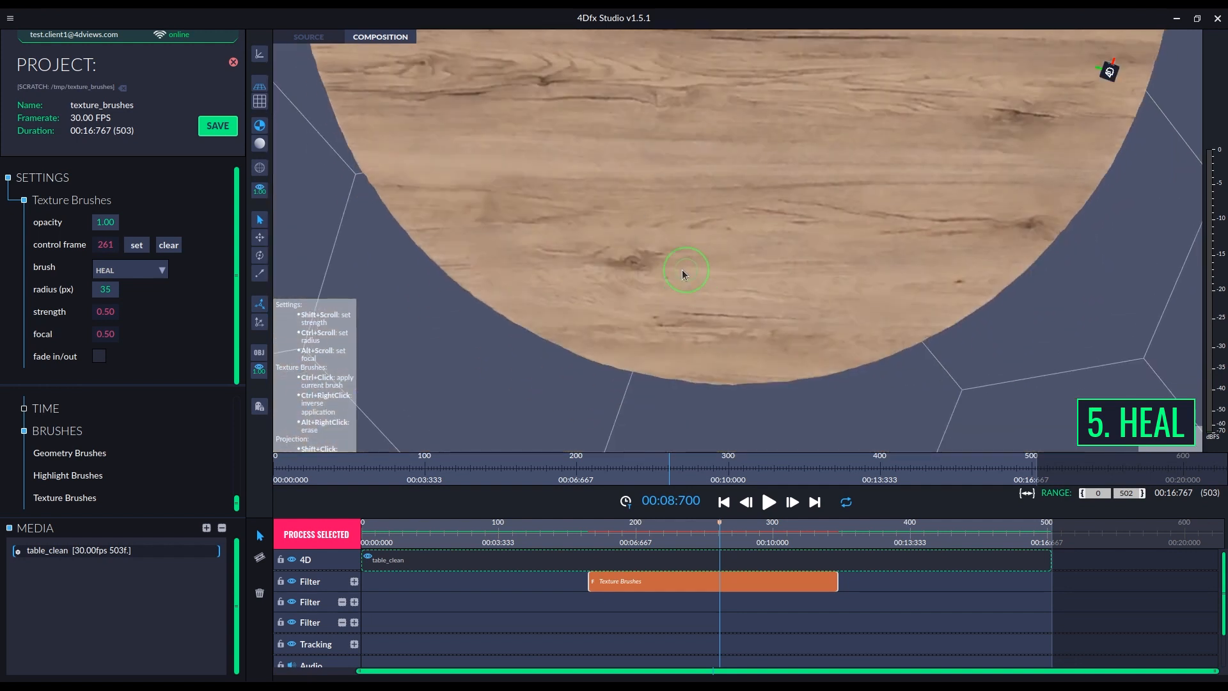
{"action": "left_click", "coordinate": [650, 275], "text": "ctrl"}
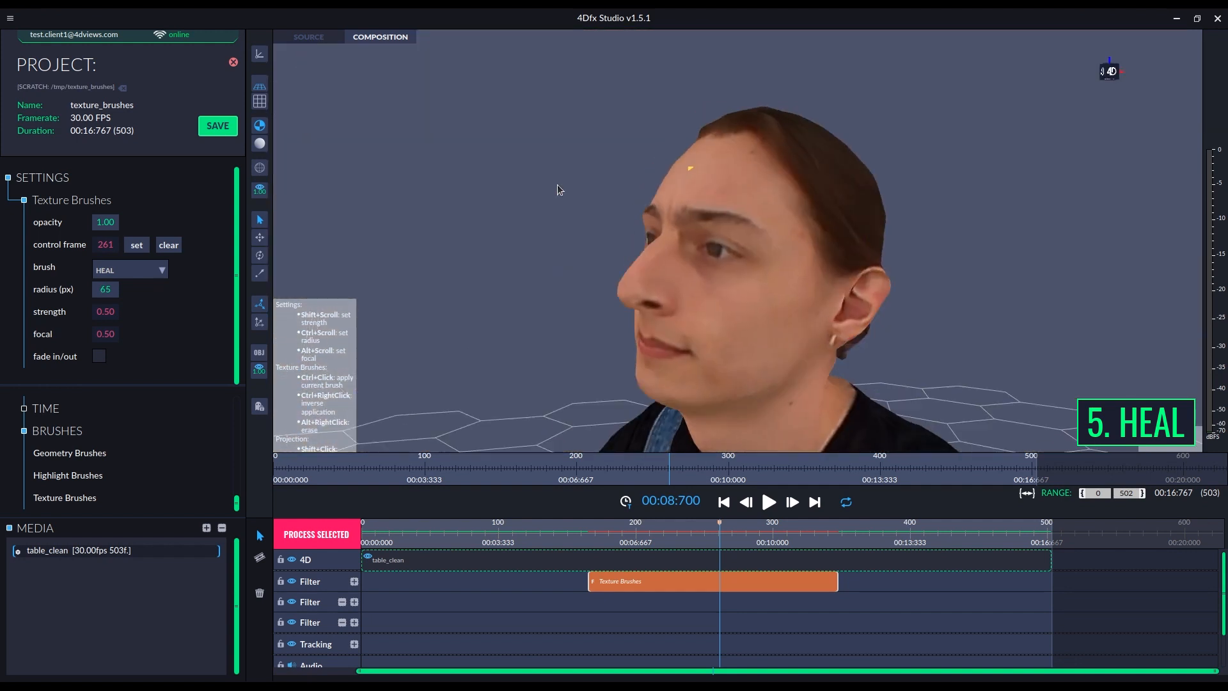
- Heal the moles on the side of the seated man's neck and reduce the brush radius
{"action": "mouse_move", "coordinate": [557, 194]}
{"action": "left_mouse_down"}
{"action": "mouse_move", "coordinate": [738, 291]}
{"action": "mouse_move", "coordinate": [736, 251]}
{"action": "mouse_move", "coordinate": [711, 231]}
{"action": "left_mouse_up"}
{"action": "left_click_drag", "start_coordinate": [730, 286], "coordinate": [952, 307]}
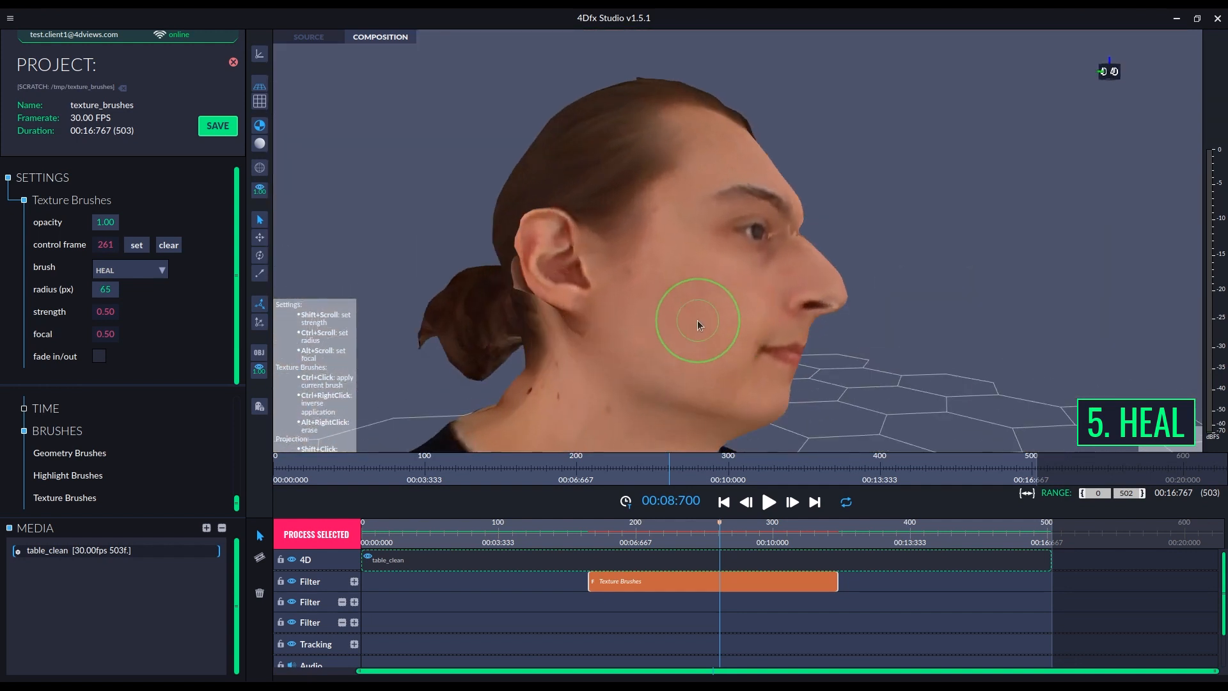
{"action": "left_click_drag", "start_coordinate": [699, 324], "coordinate": [653, 352]}
{"action": "mouse_move", "coordinate": [689, 262]}
{"action": "left_mouse_down", "text": "ctrl"}
{"action": "mouse_move", "coordinate": [728, 252]}
{"action": "mouse_move", "coordinate": [731, 268]}
{"action": "left_mouse_up", "text": "ctrl"}
{"action": "mouse_move", "coordinate": [730, 267]}
{"action": "left_mouse_down"}
{"action": "mouse_move", "coordinate": [678, 296]}
{"action": "mouse_move", "coordinate": [744, 260]}
{"action": "left_mouse_up"}
{"action": "scroll", "coordinate": [712, 283], "scroll_direction": "down", "scroll_amount": 6, "text": "ctrl"}
{"action": "mouse_move", "coordinate": [743, 260]}
{"action": "left_mouse_down"}
{"action": "mouse_move", "coordinate": [623, 246]}
{"action": "mouse_move", "coordinate": [716, 233]}
{"action": "left_mouse_up"}
{"action": "mouse_move", "coordinate": [721, 280]}
{"action": "left_mouse_down"}
{"action": "mouse_move", "coordinate": [635, 294]}
{"action": "mouse_move", "coordinate": [747, 271]}
{"action": "mouse_move", "coordinate": [878, 331]}
{"action": "mouse_move", "coordinate": [904, 233]}
{"action": "left_mouse_up"}
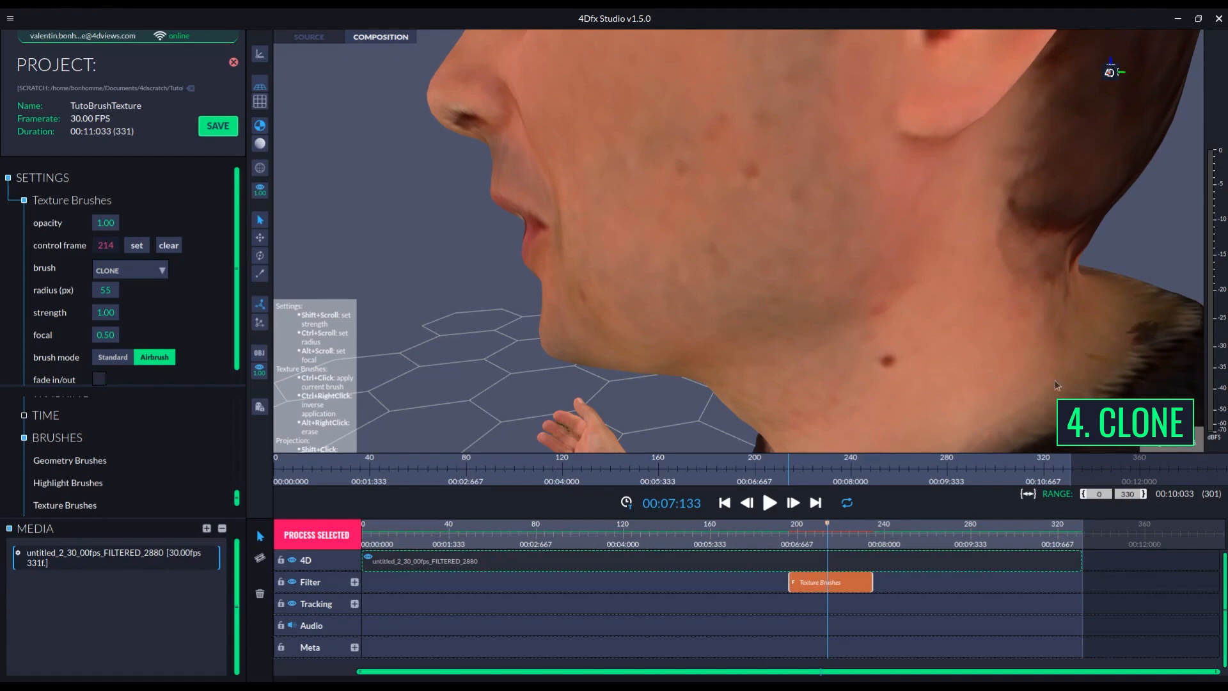
- Set a clone reference on the clear neck skin and clone it over the neck mole
{"action": "left_click", "coordinate": [959, 348], "text": "ctrl"}
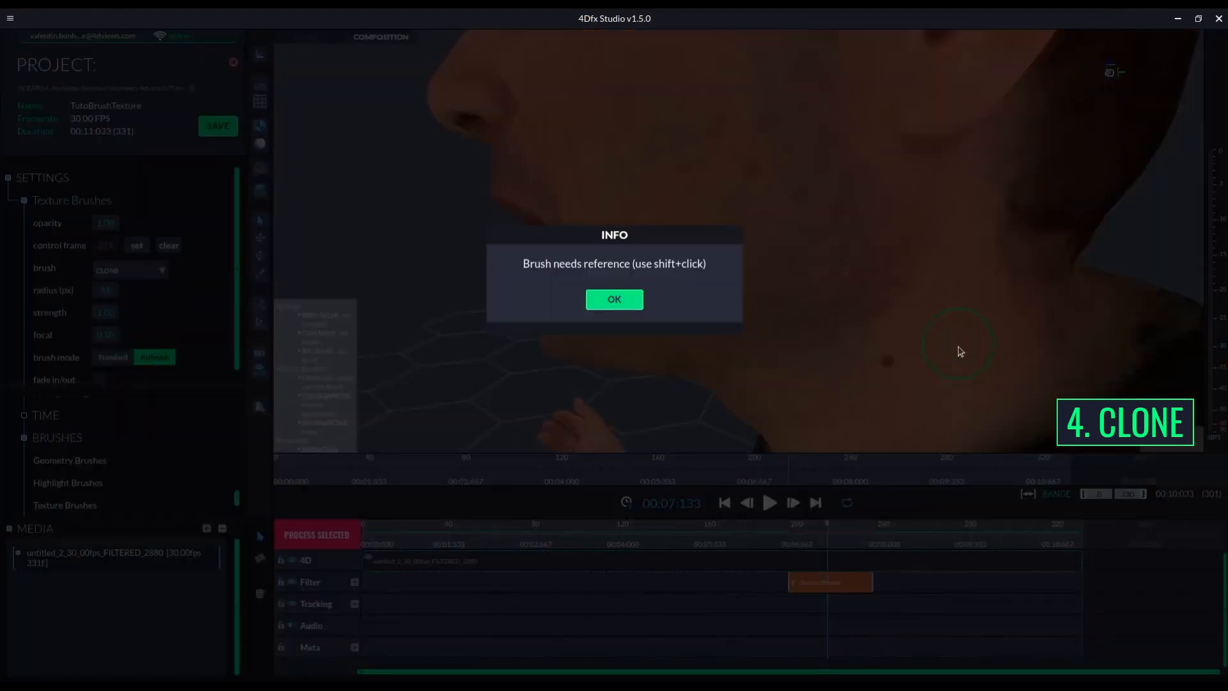
{"action": "left_click", "coordinate": [615, 301]}
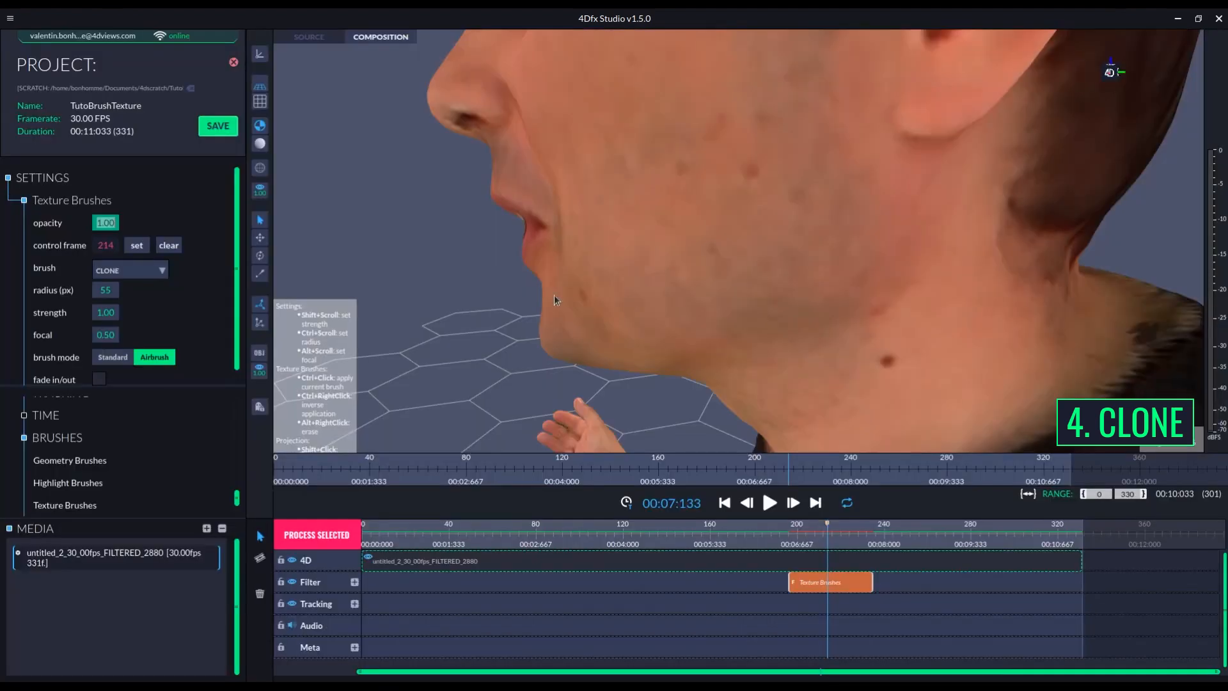
{"action": "left_click", "coordinate": [959, 337], "text": "shift"}
{"action": "left_click", "coordinate": [887, 359], "text": "ctrl"}
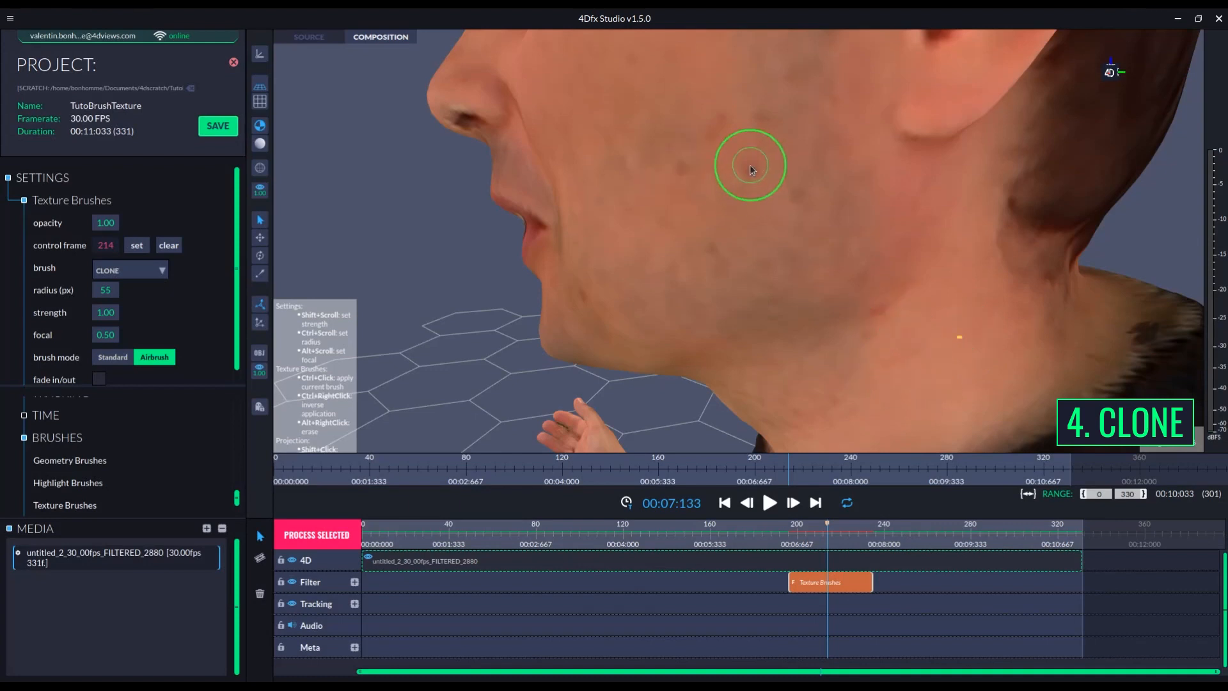
- Clone the reference skin over the moles and dark spots on the cheek
{"action": "left_click", "coordinate": [752, 170], "text": "ctrl"}
{"action": "left_click", "coordinate": [790, 194], "text": "ctrl"}
{"action": "left_click", "coordinate": [678, 175], "text": "ctrl"}
{"action": "left_click", "coordinate": [719, 118], "text": "ctrl"}
{"action": "left_click", "coordinate": [756, 122], "text": "ctrl"}
{"action": "left_click", "coordinate": [720, 241], "text": "ctrl"}
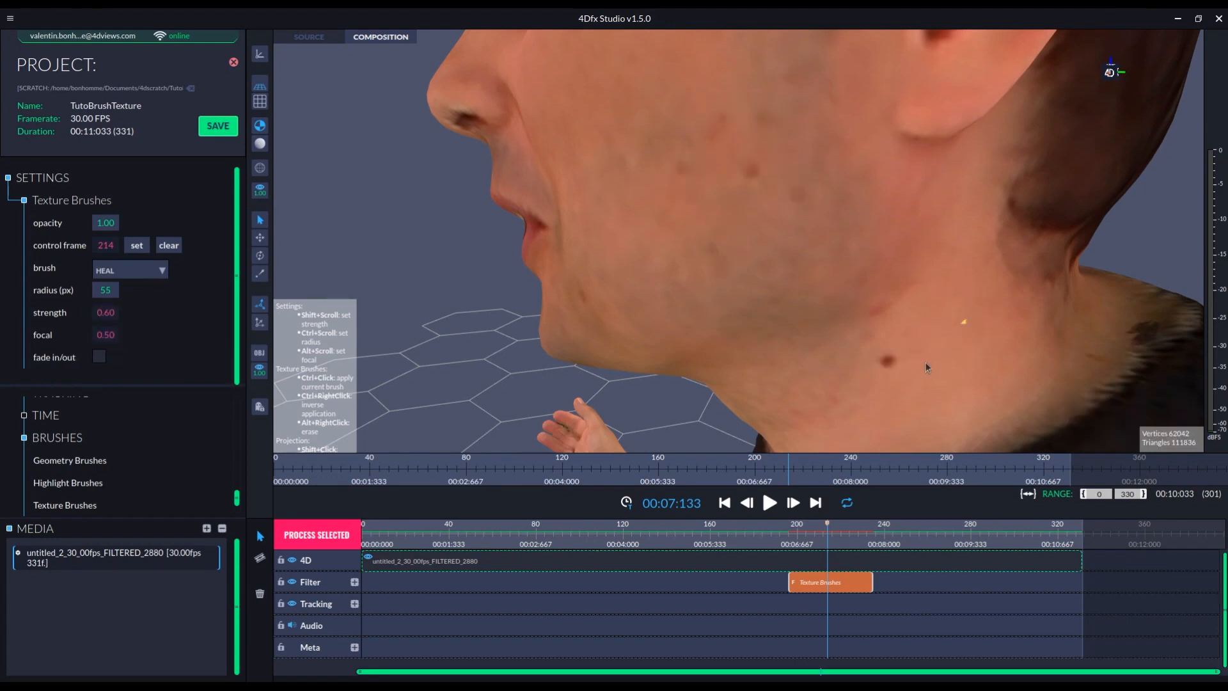
- Use the Heal brush to remove the neck mole and the moles and spots on the cheek
{"action": "left_click", "coordinate": [886, 362], "text": "ctrl"}
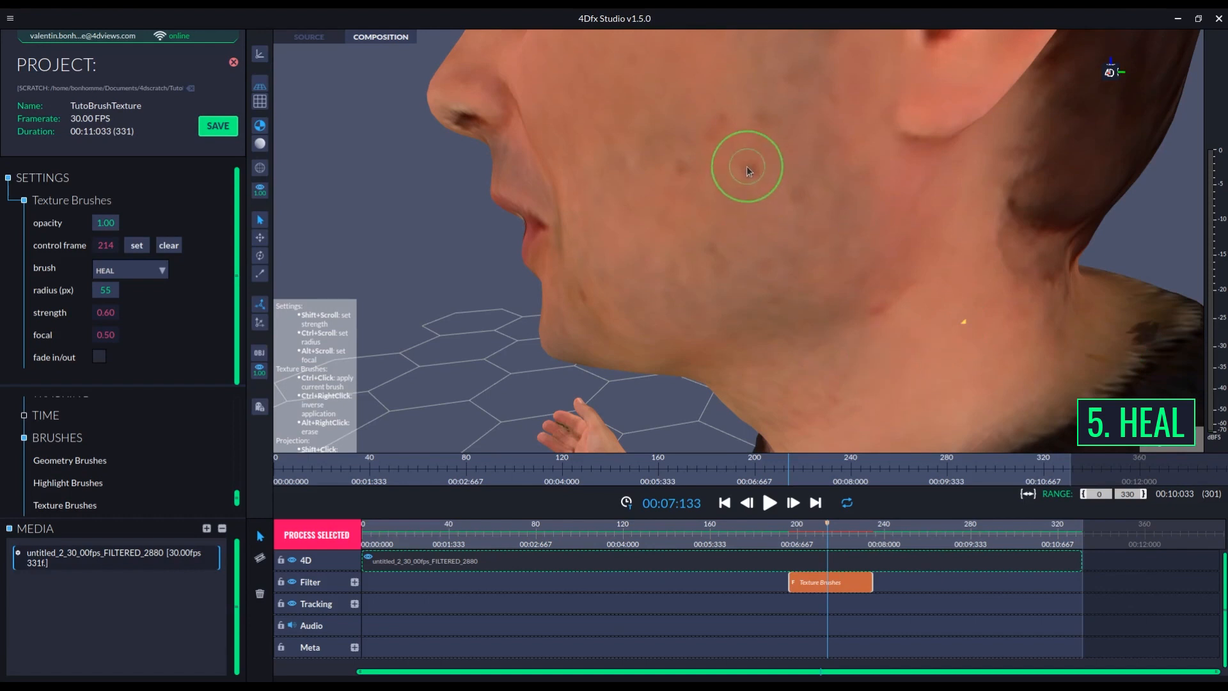
{"action": "left_click", "coordinate": [736, 184], "text": "ctrl"}
{"action": "left_click", "coordinate": [746, 133], "text": "ctrl"}
{"action": "left_click", "coordinate": [707, 133], "text": "ctrl"}
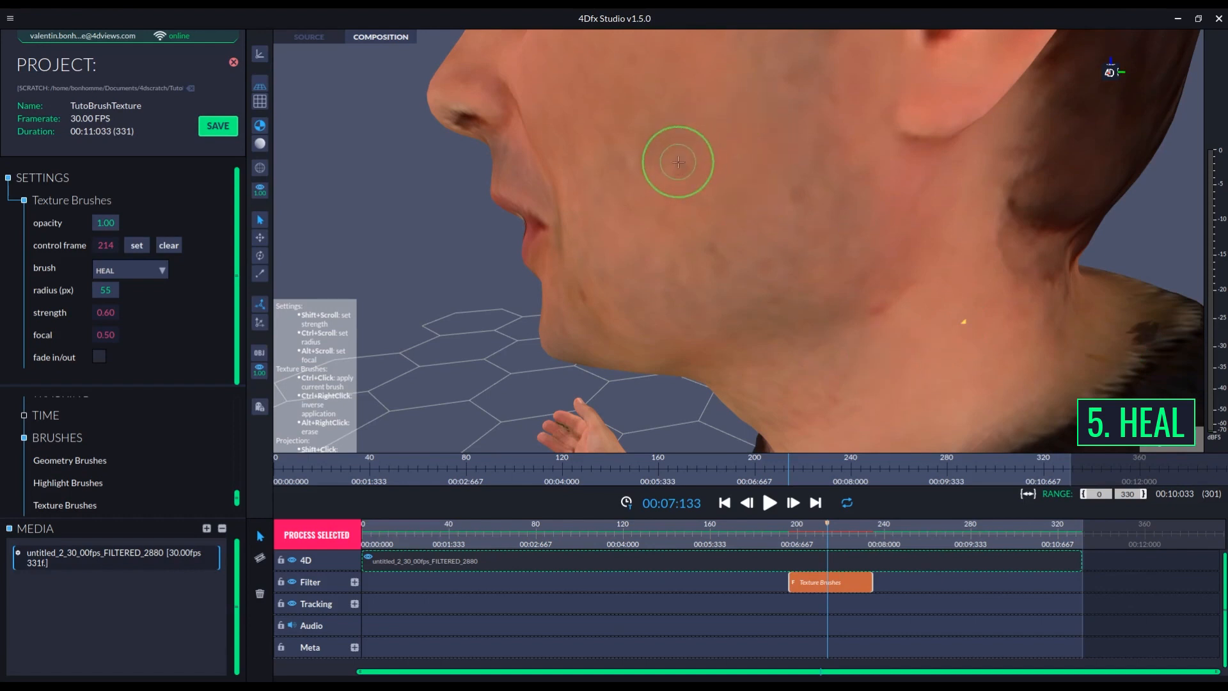
{"action": "left_click", "coordinate": [677, 163], "text": "ctrl"}
{"action": "left_click", "coordinate": [784, 195], "text": "ctrl"}
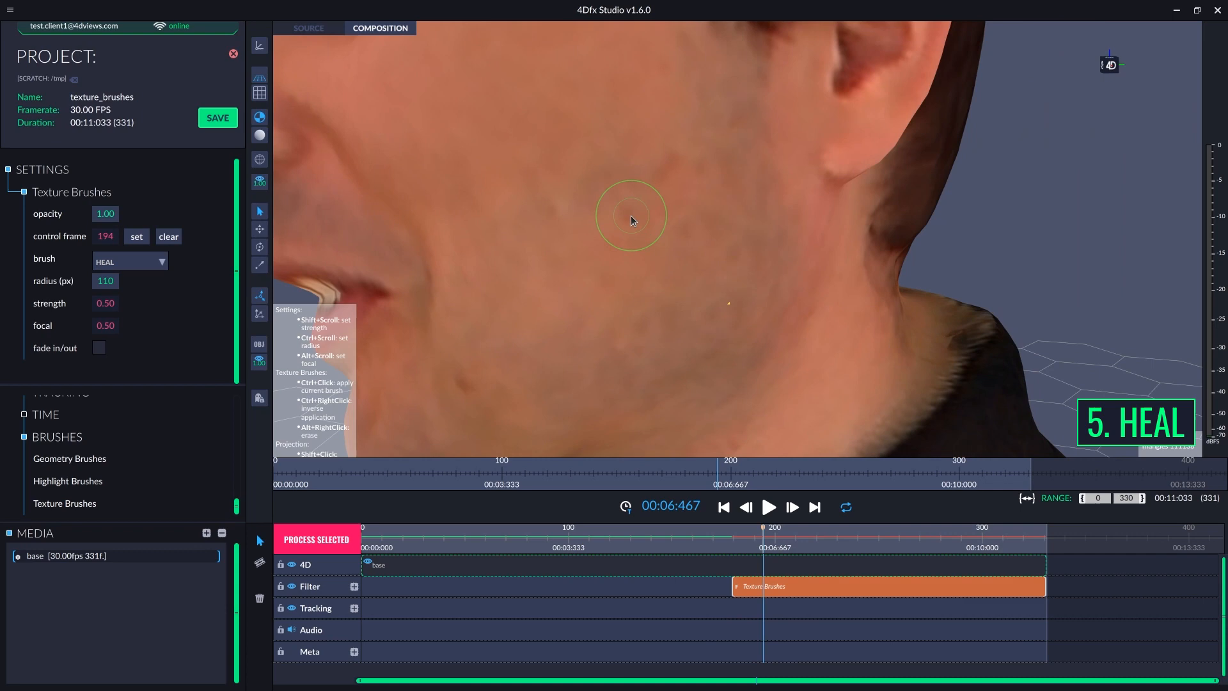
- Process the selected Texture Brushes filter and check the healed face on another frame
{"action": "scroll", "coordinate": [631, 221], "scroll_direction": "down", "scroll_amount": 10}
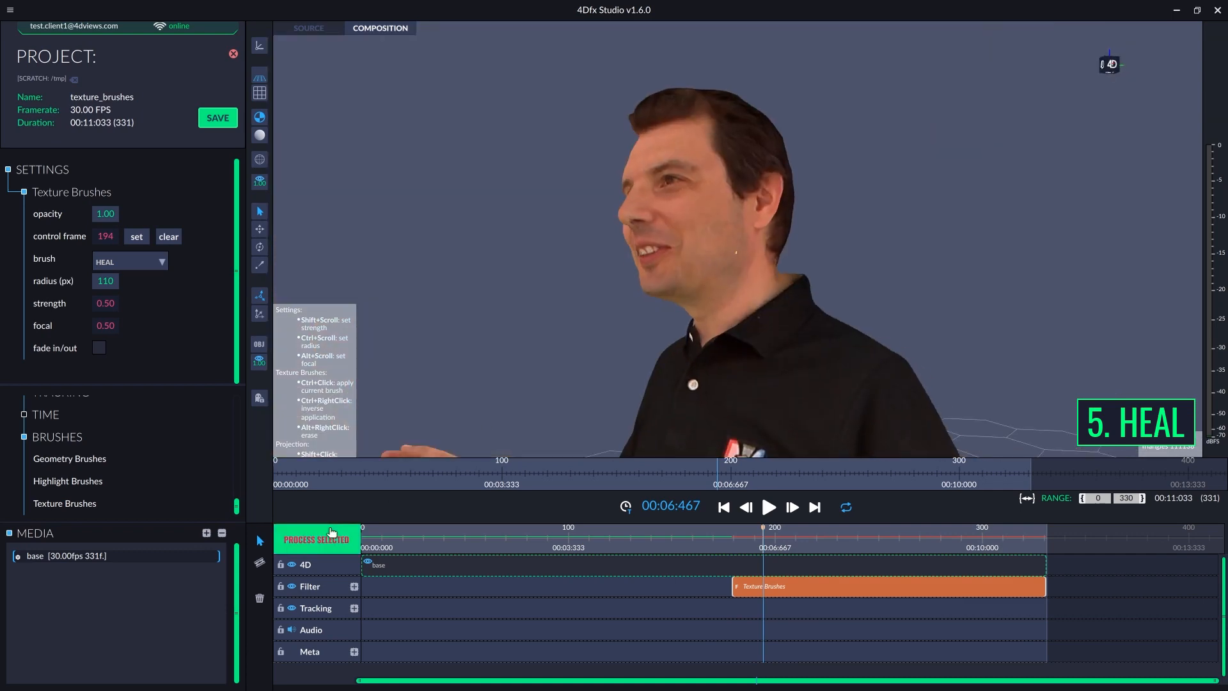
{"action": "left_click", "coordinate": [332, 532]}
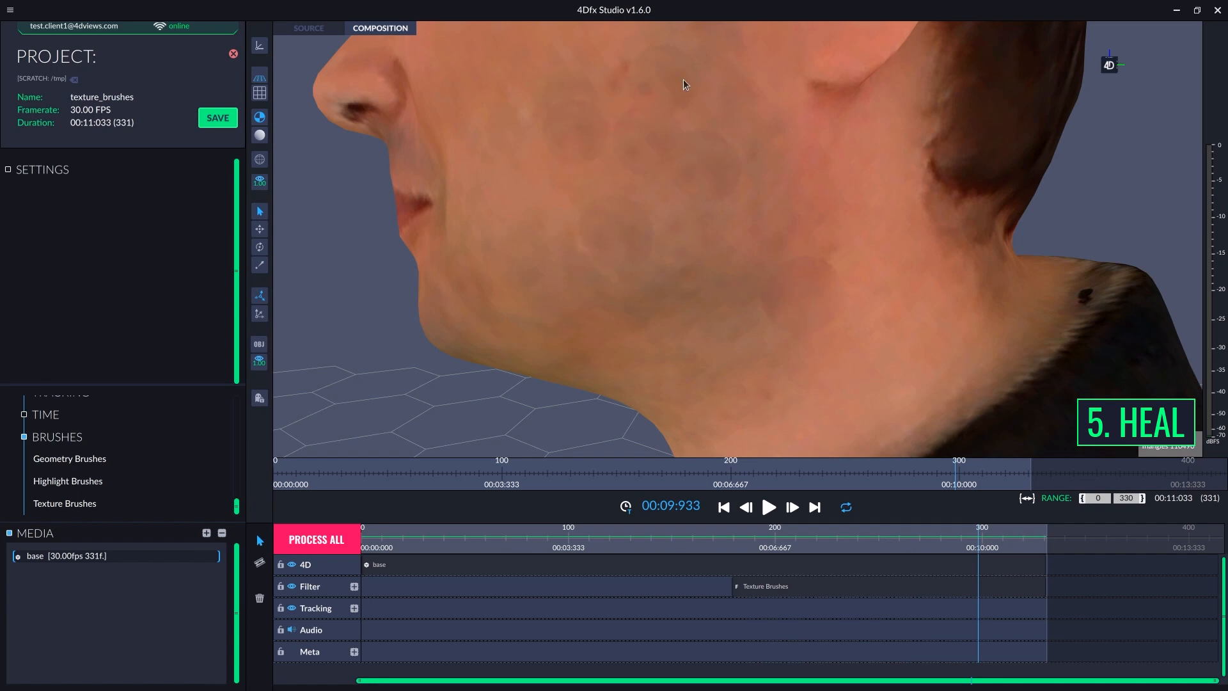
{"action": "scroll", "coordinate": [672, 161], "scroll_direction": "down", "scroll_amount": 3}
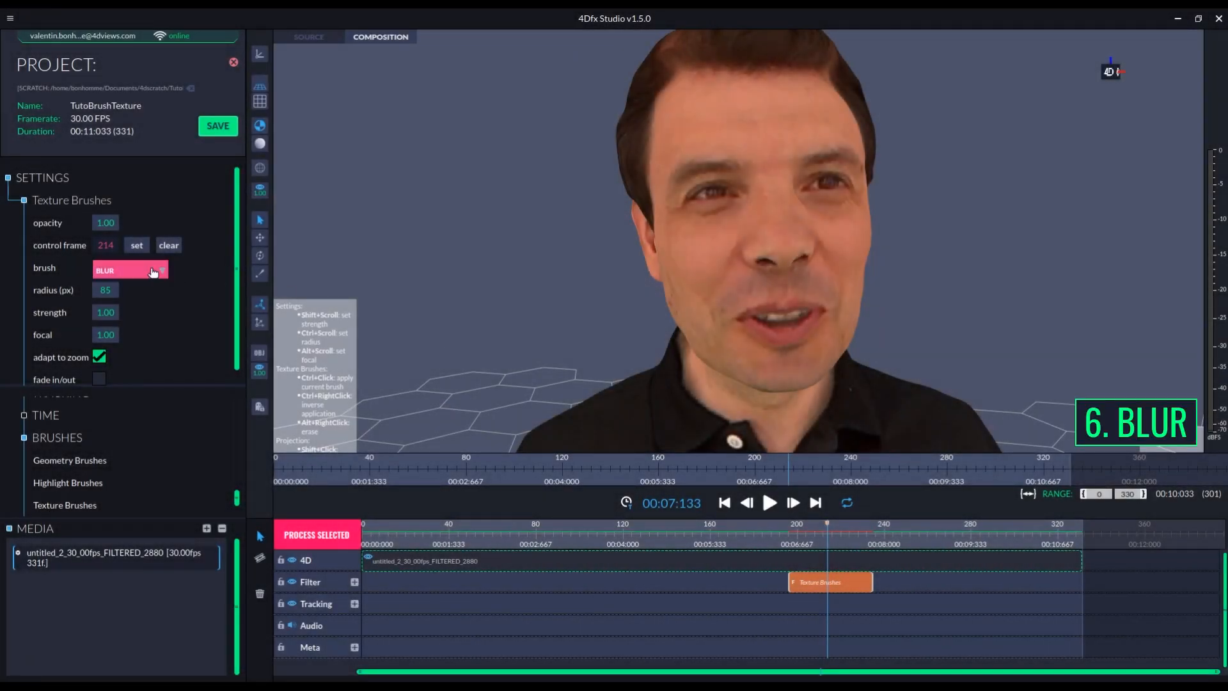
{"action": "left_click_drag", "start_coordinate": [320, 268], "coordinate": [778, 284]}
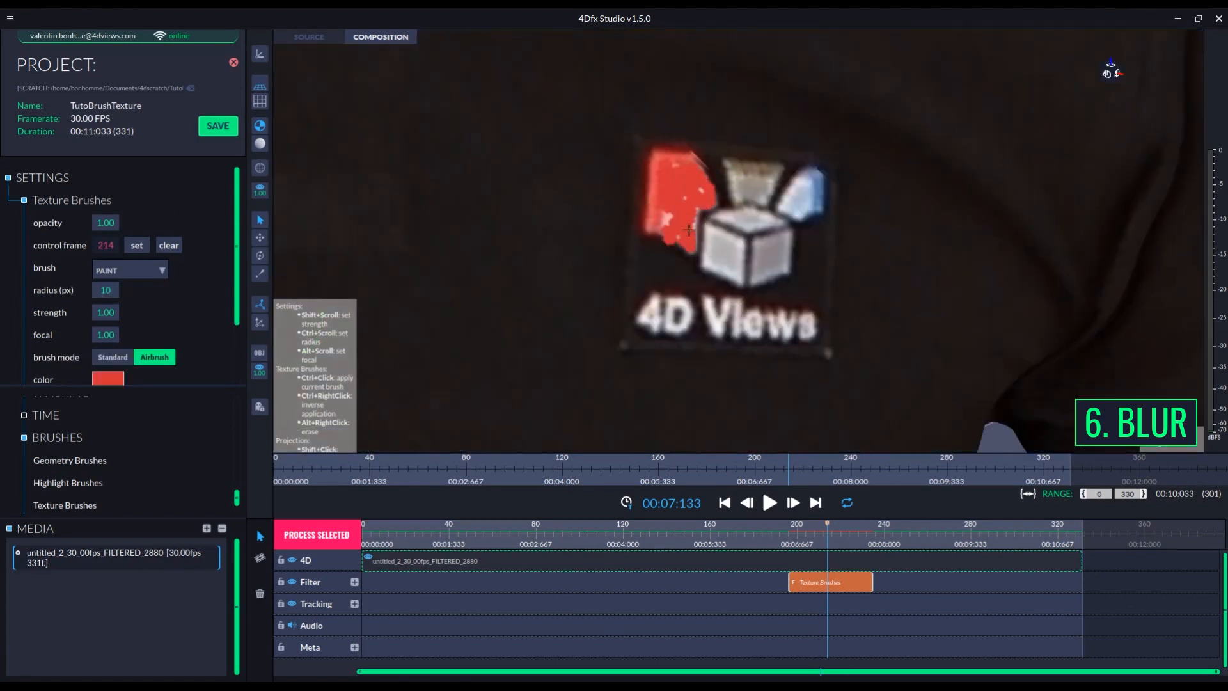
- Paint the shirt logo's blue shape light blue, then set a muted green and paint the shape above the cube
{"action": "left_click_drag", "start_coordinate": [793, 187], "coordinate": [812, 185], "text": "ctrl"}
{"action": "left_click", "coordinate": [108, 378]}
{"action": "left_click_drag", "start_coordinate": [204, 436], "coordinate": [193, 437]}
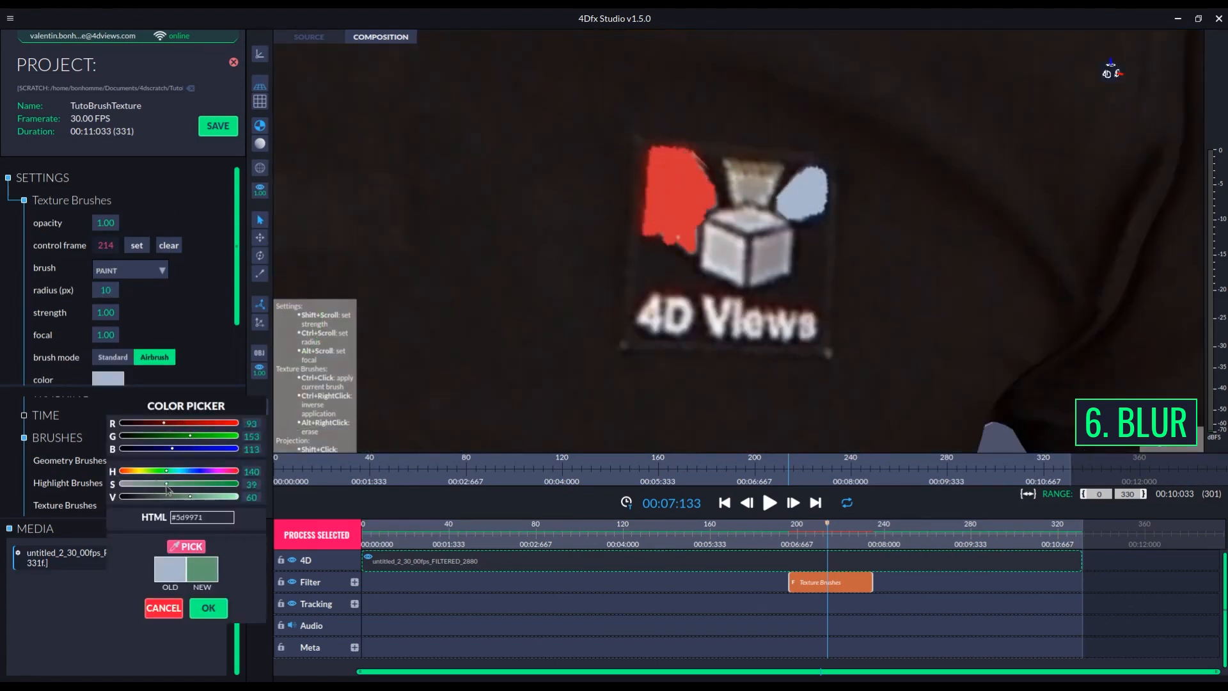
{"action": "left_click", "coordinate": [209, 607]}
{"action": "left_click", "coordinate": [727, 168], "text": "ctrl"}
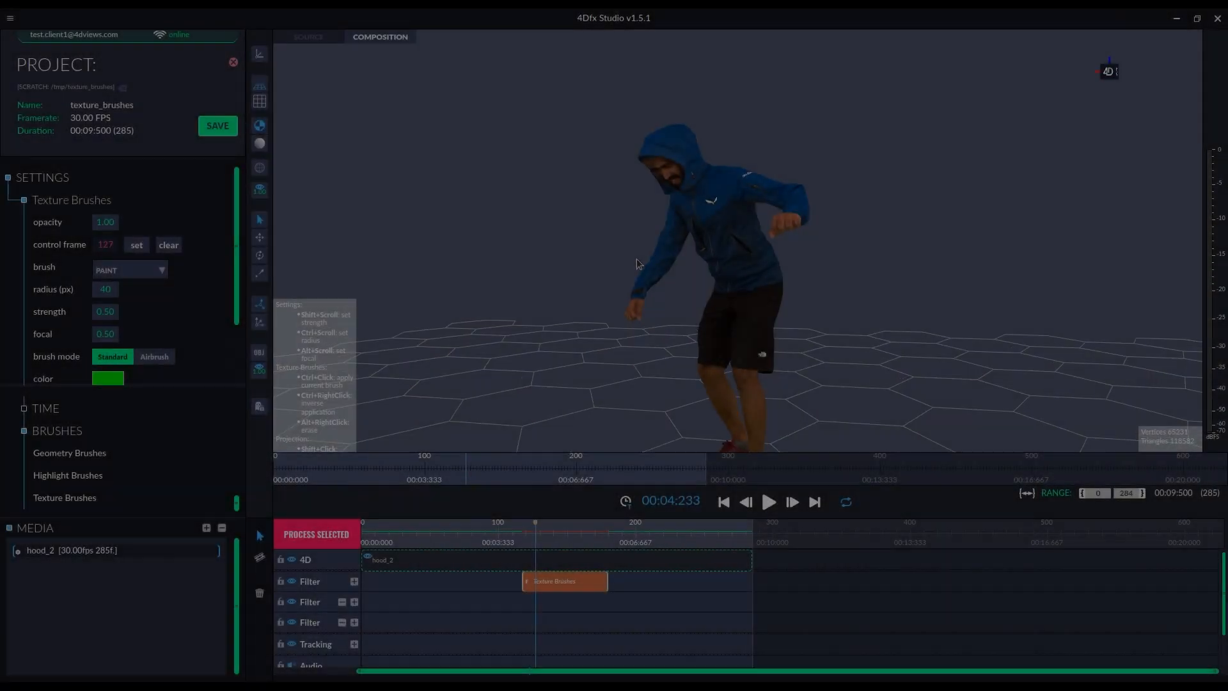
- Paint a diagonal green stroke on the side of the blue jacket and process the Texture Brushes filter
{"action": "scroll", "coordinate": [772, 248], "scroll_direction": "up", "scroll_amount": 5}
{"action": "scroll", "coordinate": [773, 248], "scroll_direction": "up", "scroll_amount": 3}
{"action": "left_click_drag", "start_coordinate": [703, 200], "coordinate": [755, 245], "text": "ctrl"}
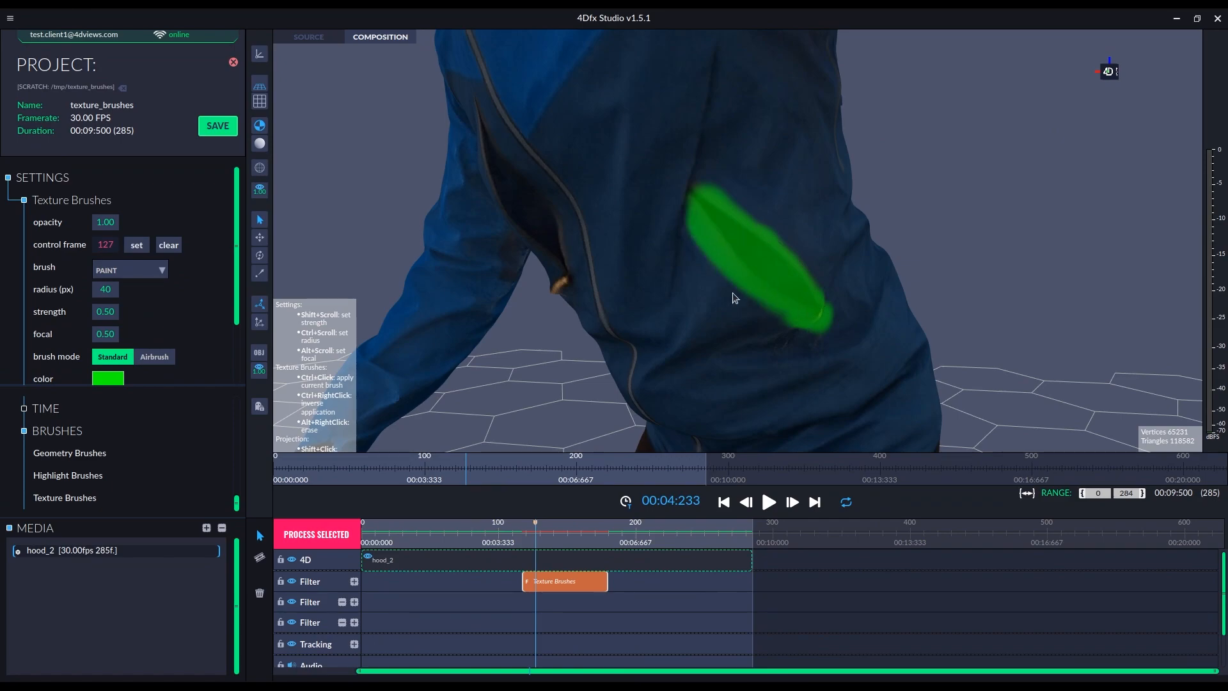
{"action": "scroll", "coordinate": [851, 289], "scroll_direction": "down", "scroll_amount": 8}
{"action": "left_click", "coordinate": [331, 535]}
- Scrub through the processed frames and examine the green stroke on the jacket from several angles
{"action": "left_click_drag", "start_coordinate": [535, 536], "coordinate": [721, 255]}
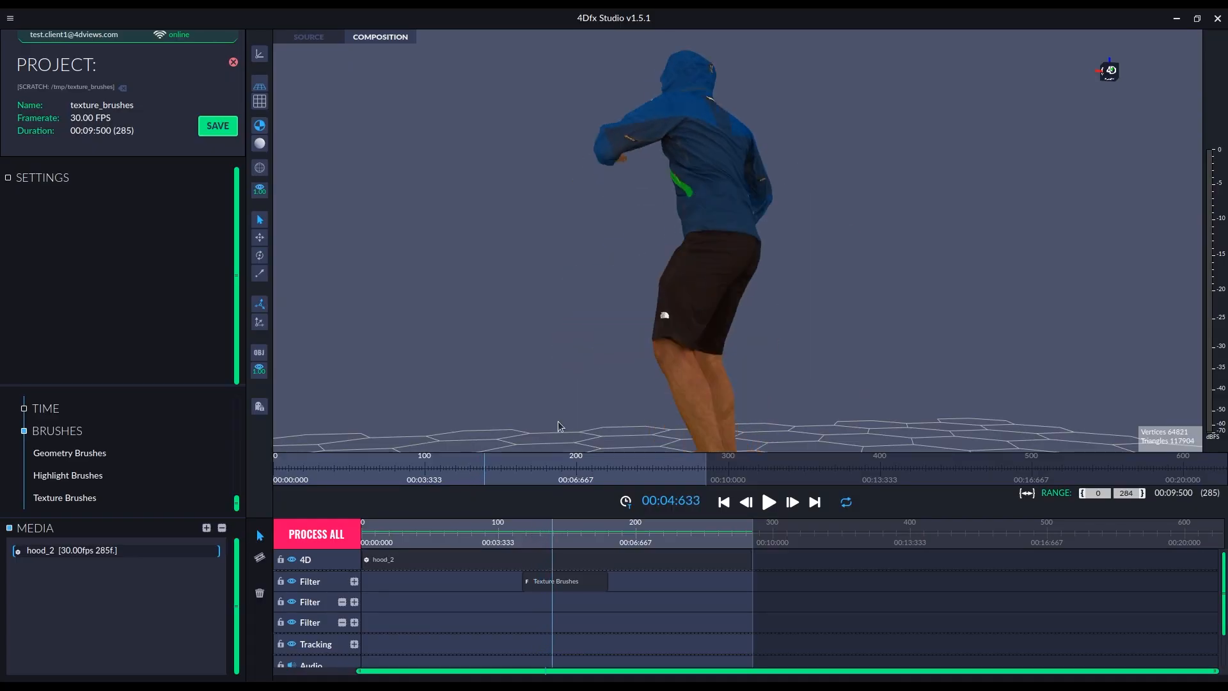
{"action": "left_click_drag", "start_coordinate": [554, 532], "coordinate": [579, 532]}
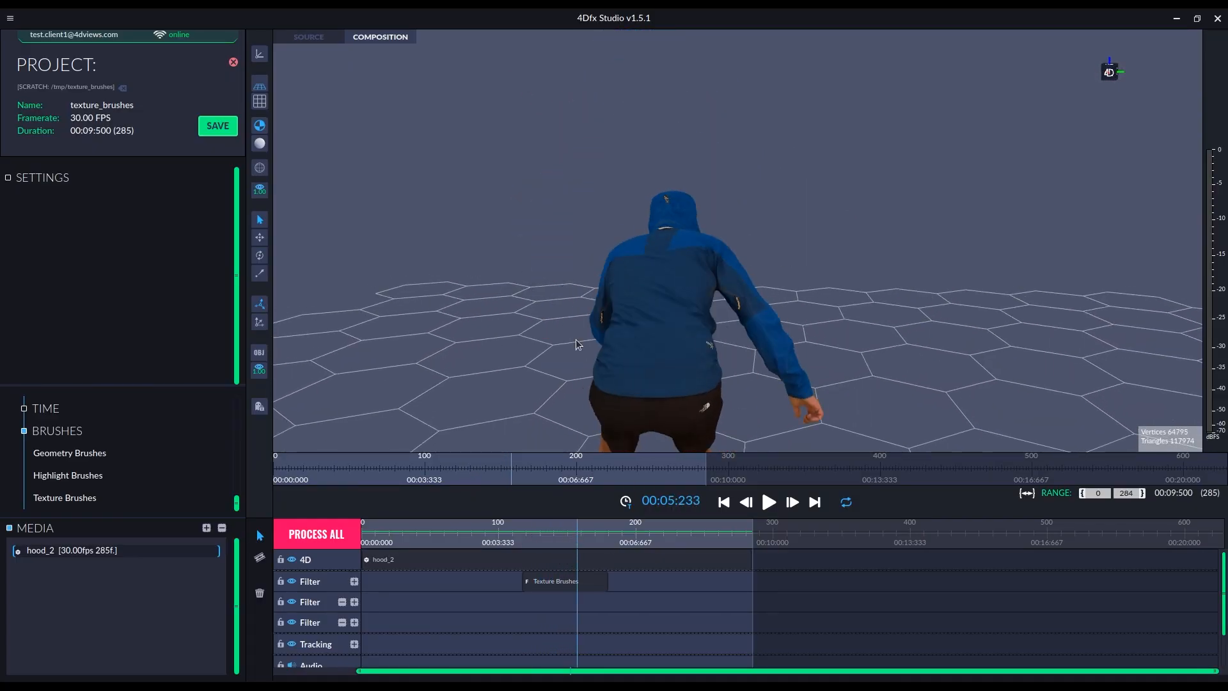
{"action": "left_click_drag", "start_coordinate": [640, 358], "coordinate": [1016, 221]}
{"action": "scroll", "coordinate": [812, 323], "scroll_direction": "up", "scroll_amount": 4}
{"action": "left_click_drag", "start_coordinate": [760, 286], "coordinate": [769, 320]}
{"action": "scroll", "coordinate": [770, 319], "scroll_direction": "up", "scroll_amount": 2}
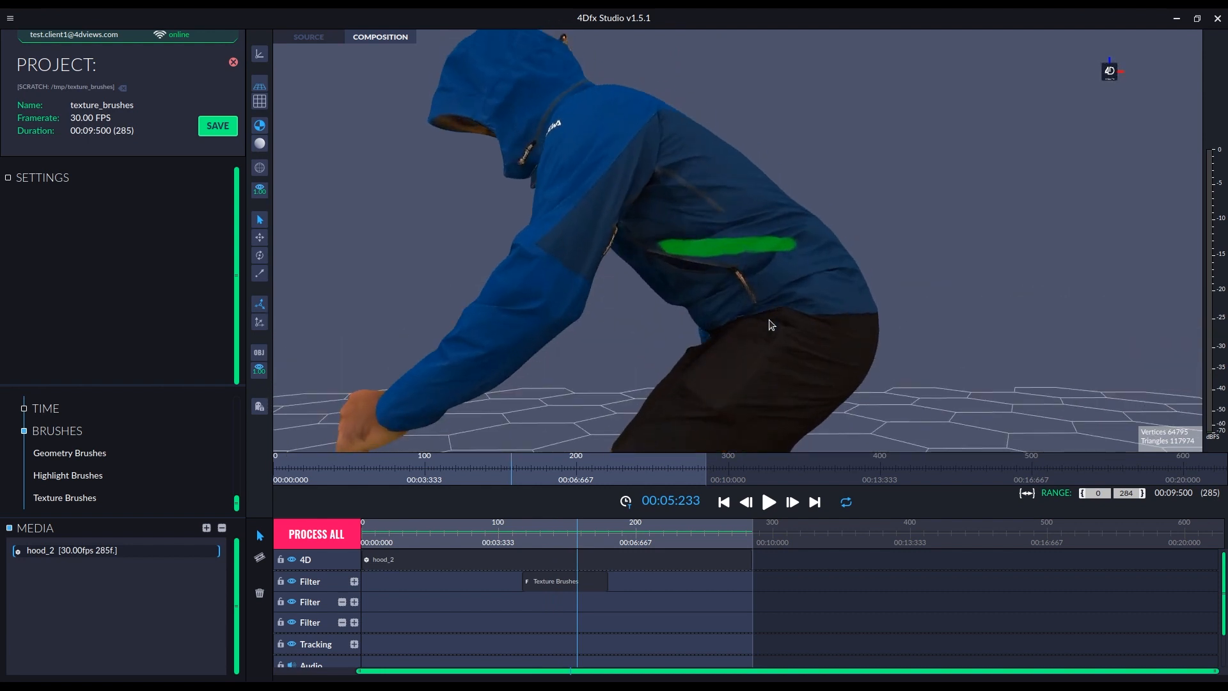
{"action": "left_click_drag", "start_coordinate": [577, 540], "coordinate": [594, 531]}
{"action": "left_click_drag", "start_coordinate": [639, 358], "coordinate": [749, 285]}
{"action": "scroll", "coordinate": [807, 357], "scroll_direction": "up", "scroll_amount": 4}
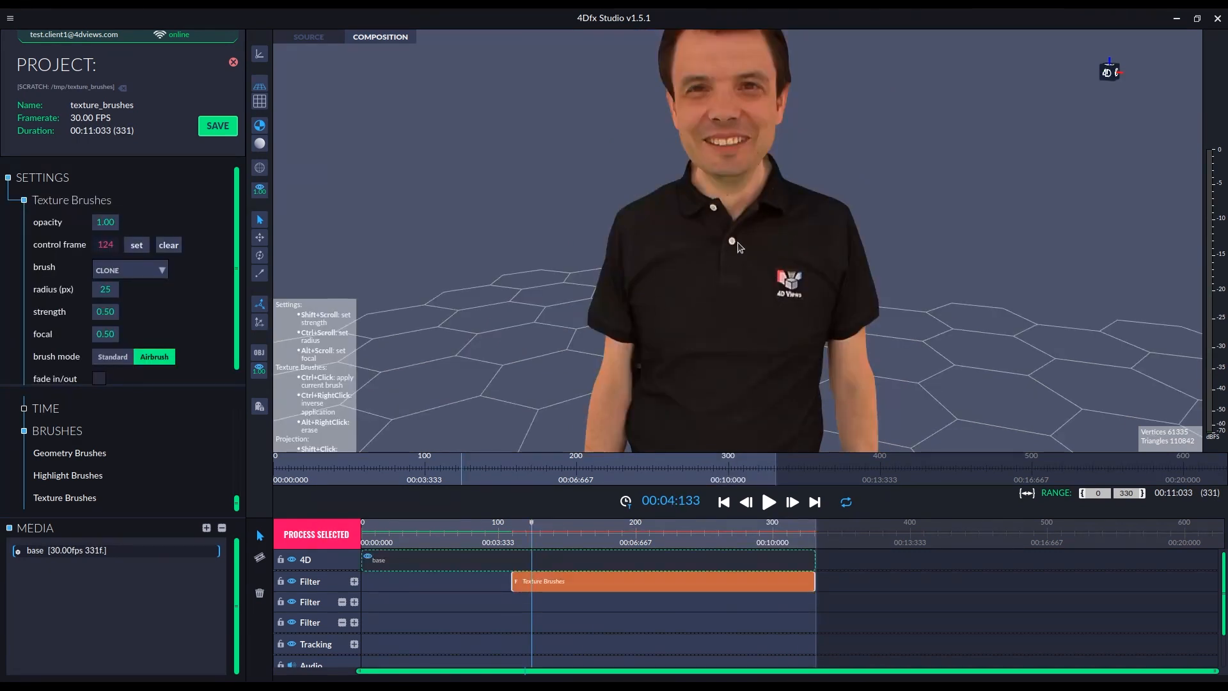
- Clone the second shirt button onto the fabric below it with a 55 px radius brush and process the selected filter
{"action": "scroll", "coordinate": [736, 250], "scroll_direction": "up", "scroll_amount": 6}
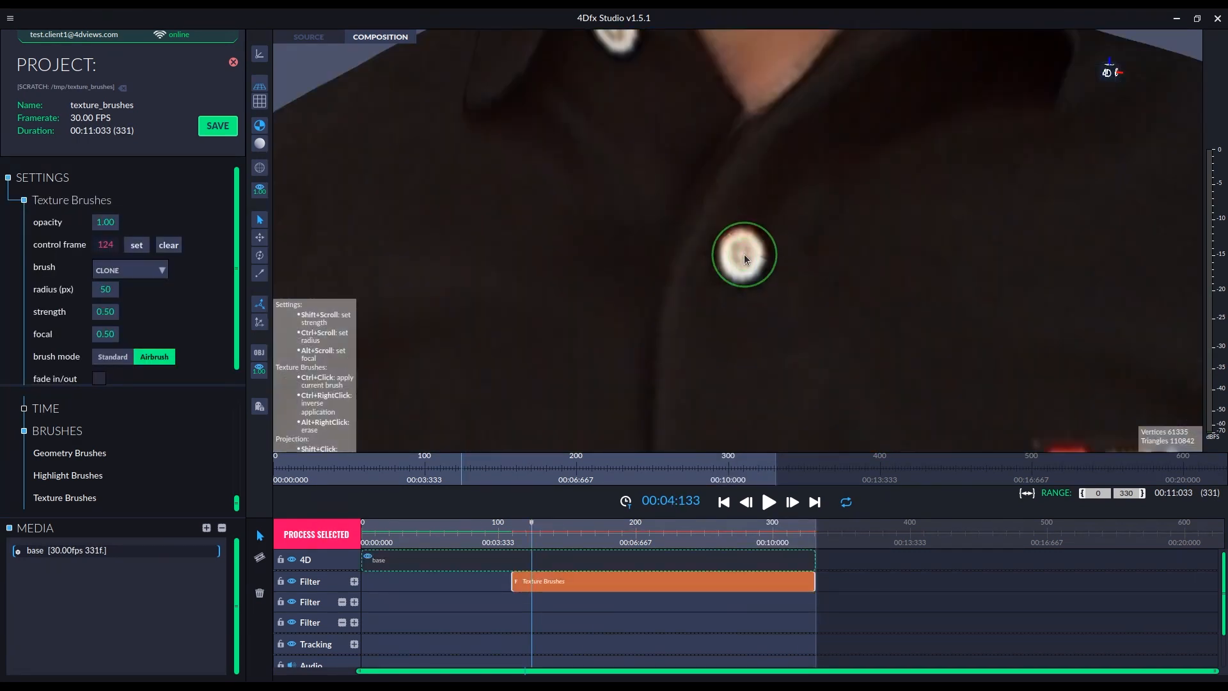
{"action": "scroll", "coordinate": [743, 254], "scroll_direction": "down", "scroll_amount": 3}
{"action": "middle_click_drag", "start_coordinate": [744, 319], "coordinate": [722, 179]}
{"action": "scroll", "coordinate": [711, 233], "scroll_direction": "up", "scroll_amount": 1, "text": "ctrl"}
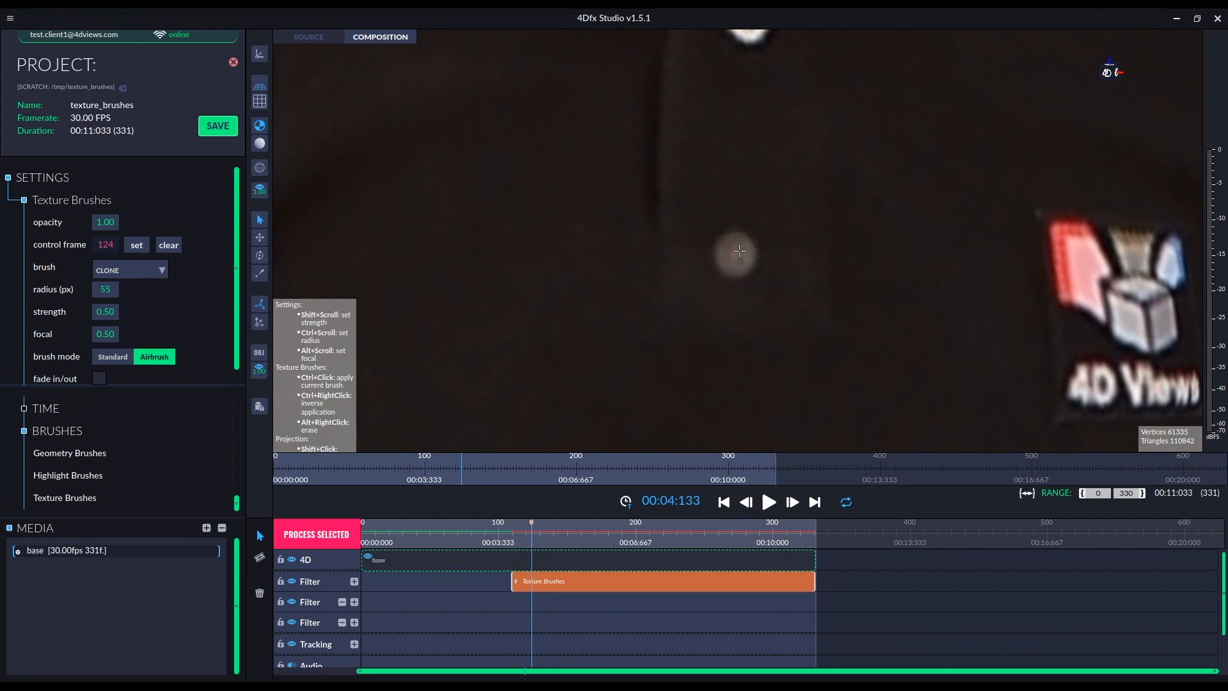
{"action": "scroll", "coordinate": [745, 264], "scroll_direction": "down", "scroll_amount": 6}
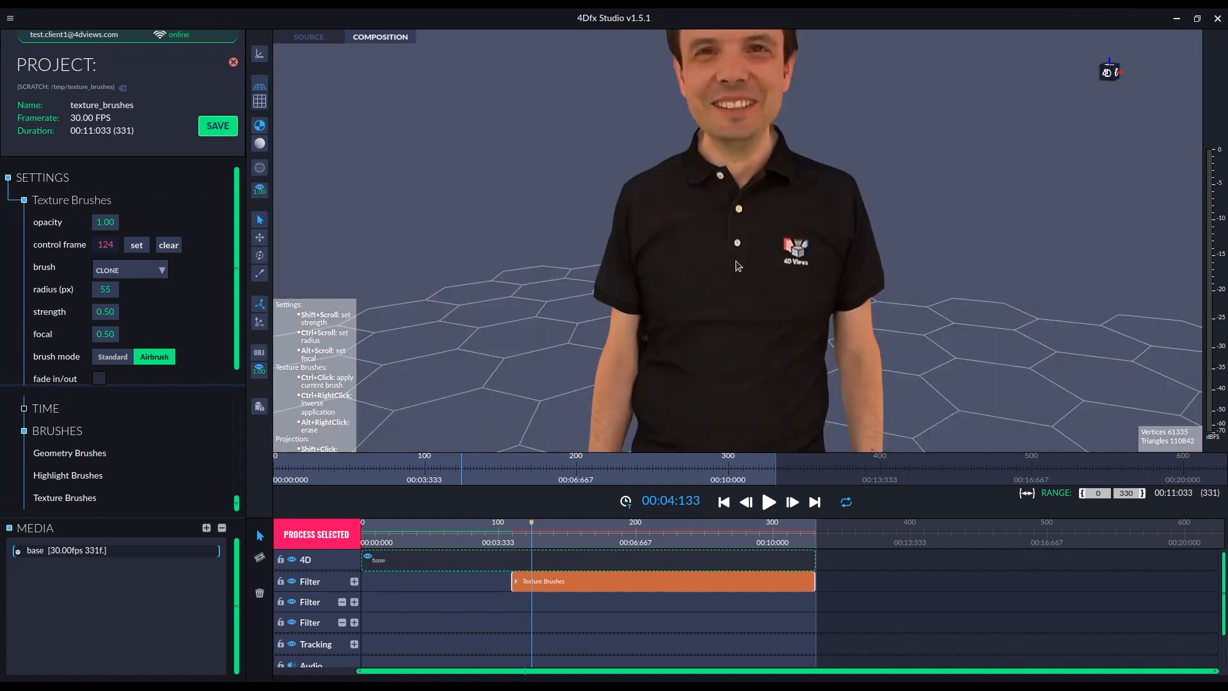
{"action": "left_click", "coordinate": [335, 537]}
{"action": "key", "text": "space"}
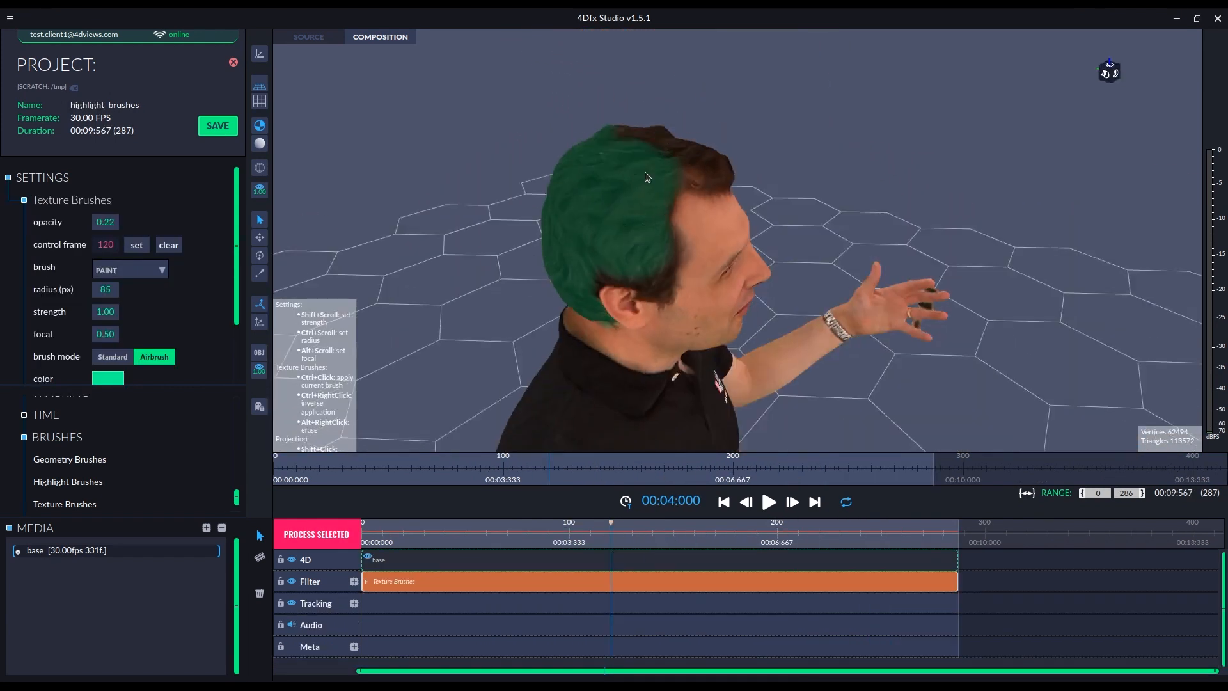
- Finish painting the hair green at 0.22 opacity, and scrub the processed frames to check it from another angle
{"action": "scroll", "coordinate": [609, 220], "scroll_direction": "up", "scroll_amount": 10}
{"action": "scroll", "coordinate": [609, 220], "scroll_direction": "down", "scroll_amount": 10}
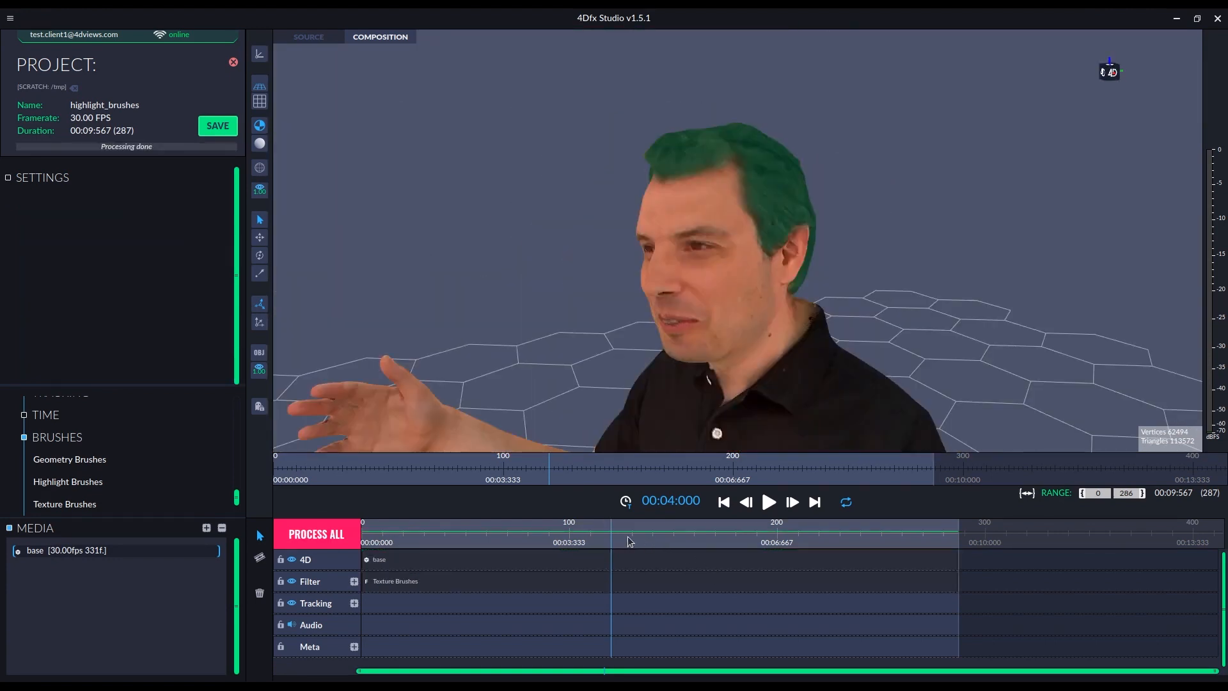
{"action": "left_click_drag", "start_coordinate": [630, 541], "coordinate": [442, 542]}
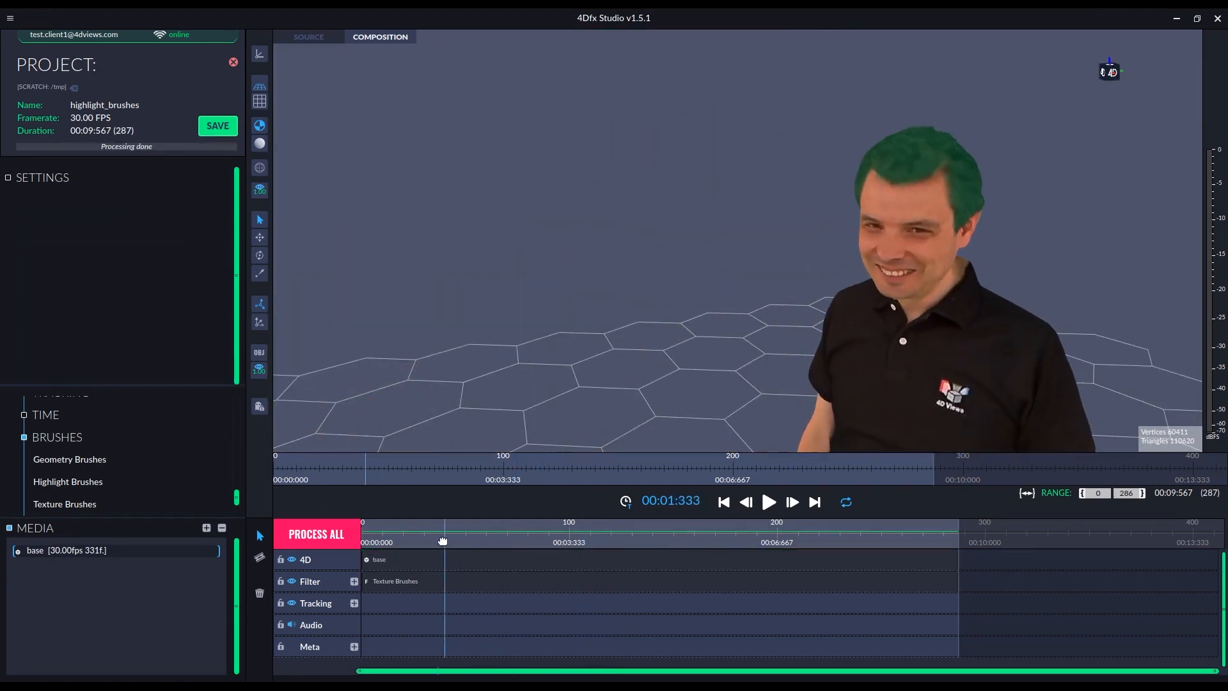
{"action": "middle_click_drag", "start_coordinate": [713, 294], "coordinate": [874, 275]}
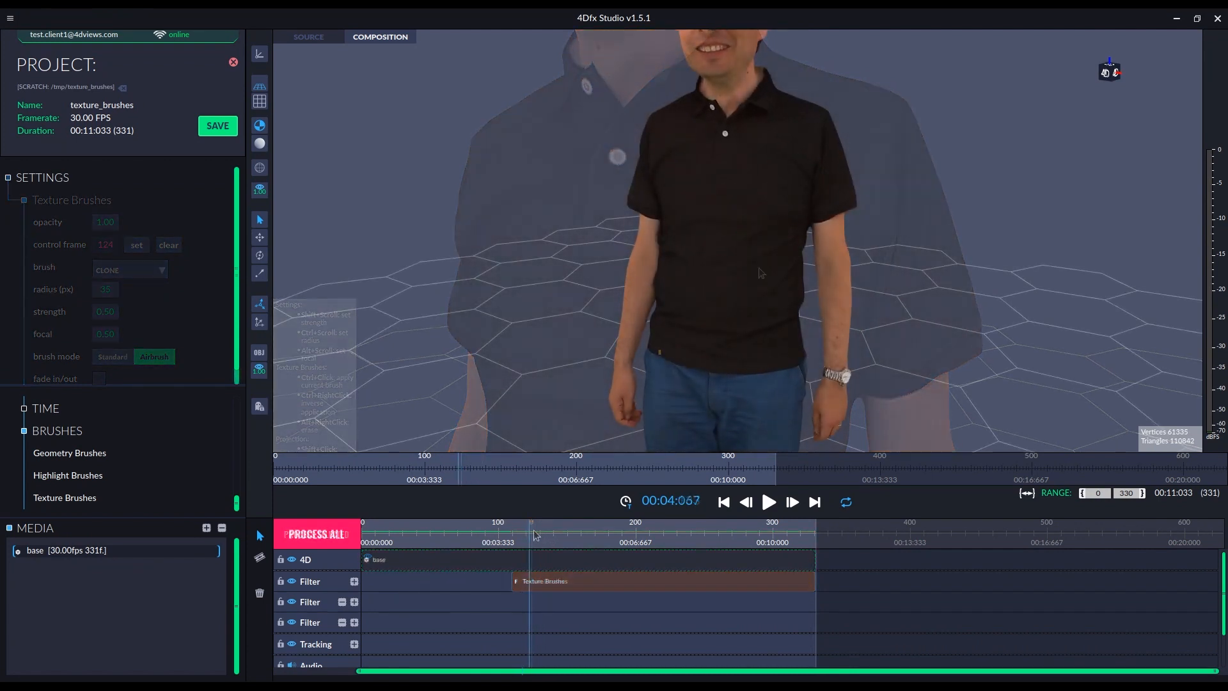
- Add a Texture Brushes filter on the second filter track from frame 141 to about 250, and clone fabric over the logo remnants at frame 195
{"action": "mouse_move", "coordinate": [592, 531]}
{"action": "left_mouse_down"}
{"action": "mouse_move", "coordinate": [683, 530]}
{"action": "mouse_move", "coordinate": [554, 524]}
{"action": "left_mouse_up"}
{"action": "left_click_drag", "start_coordinate": [74, 499], "coordinate": [555, 601]}
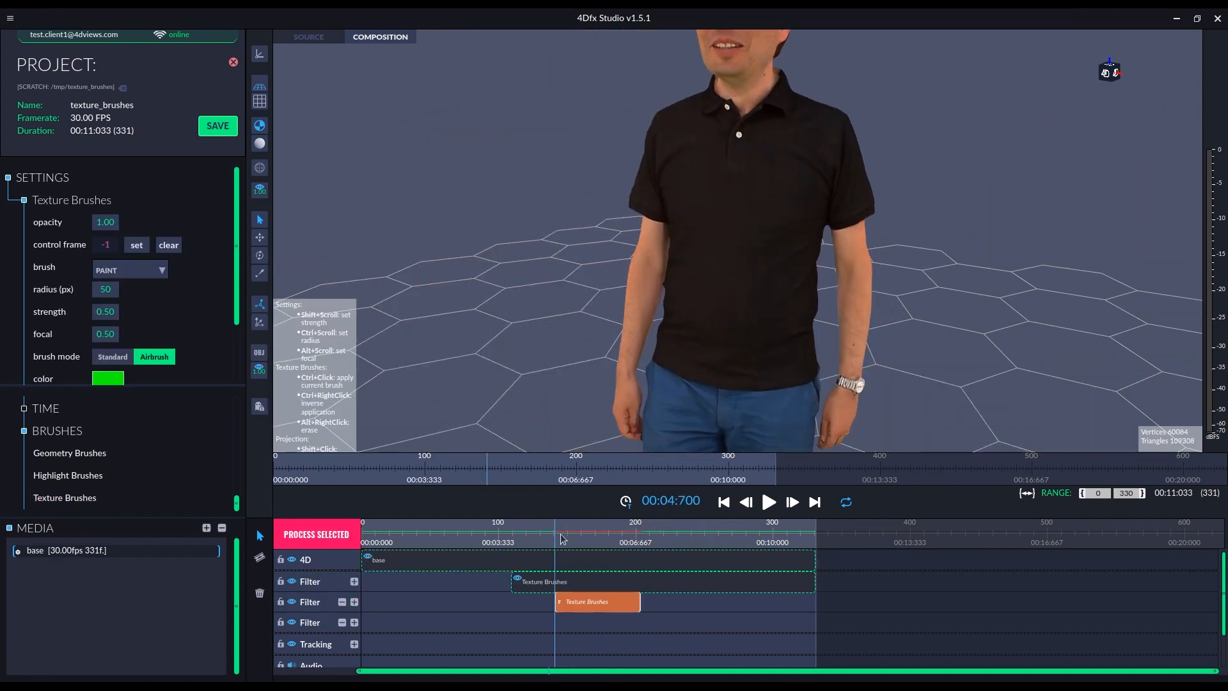
{"action": "left_click_drag", "start_coordinate": [563, 535], "coordinate": [706, 529]}
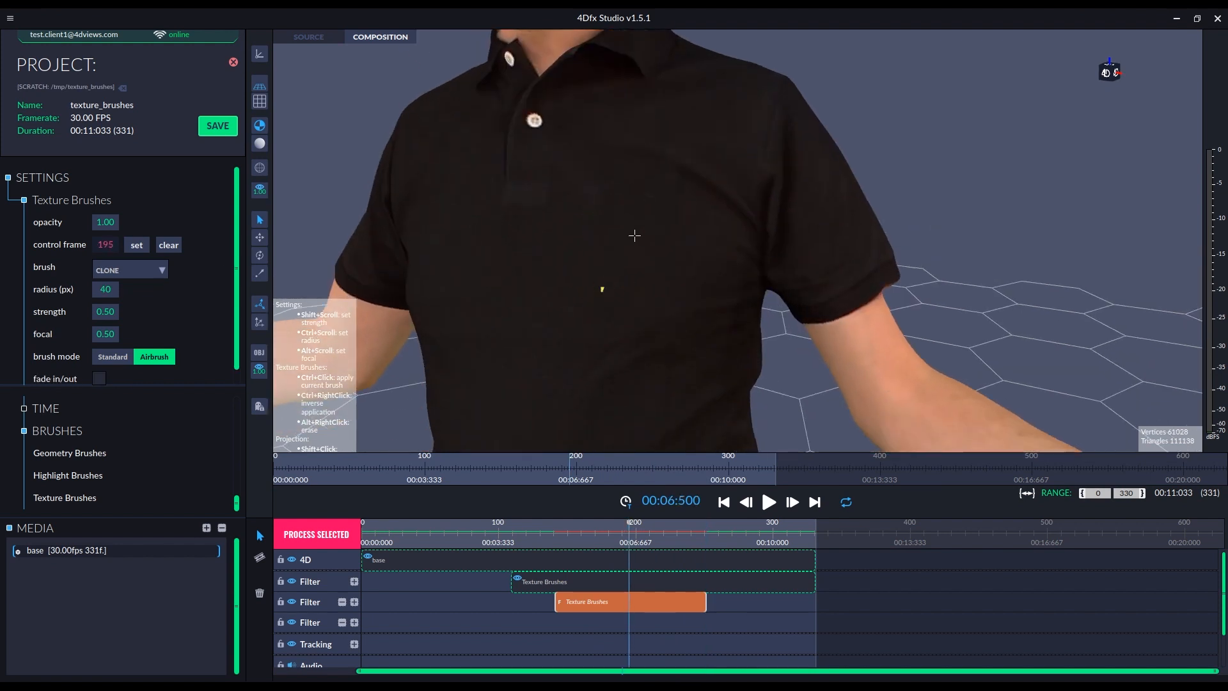
{"action": "left_click_drag", "start_coordinate": [558, 531], "coordinate": [714, 523]}
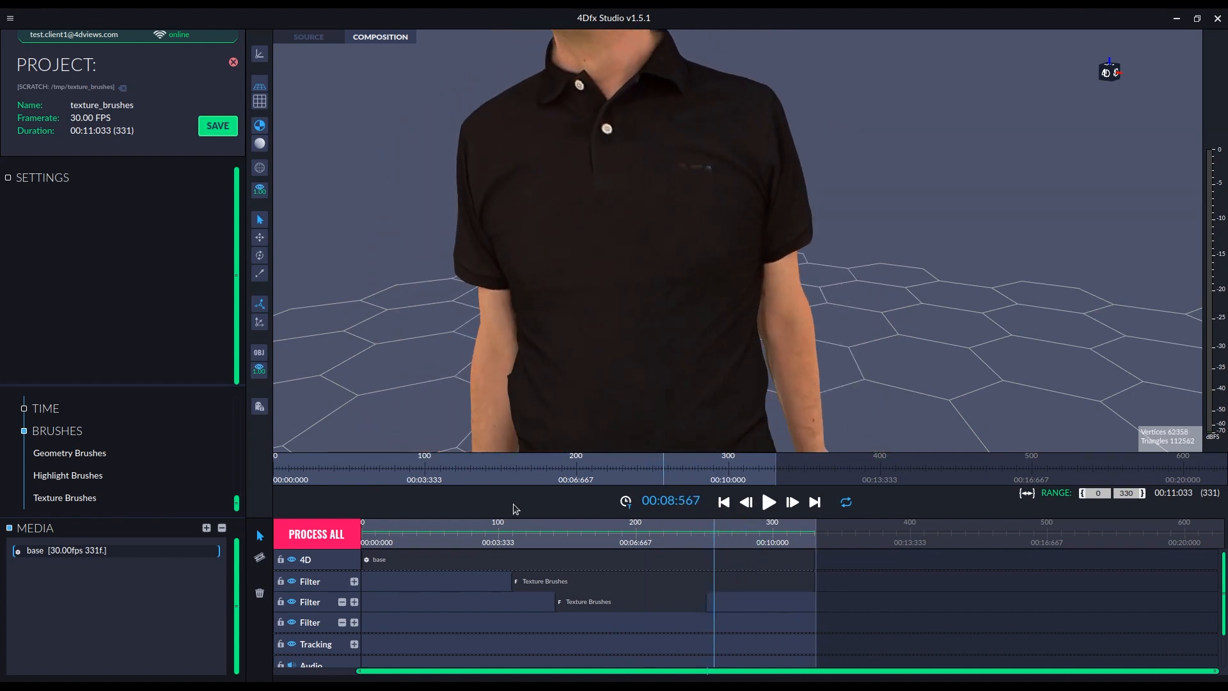
- Add a Texture Brushes filter on the third filter track from about frame 240 to the clip's end, with frame 273 as control frame
{"action": "left_click", "coordinate": [280, 536]}
{"action": "left_click_drag", "start_coordinate": [279, 536], "coordinate": [693, 623]}
{"action": "left_click_drag", "start_coordinate": [749, 523], "coordinate": [812, 528]}
{"action": "left_click_drag", "start_coordinate": [776, 625], "coordinate": [828, 620]}
{"action": "left_click_drag", "start_coordinate": [806, 537], "coordinate": [735, 542]}
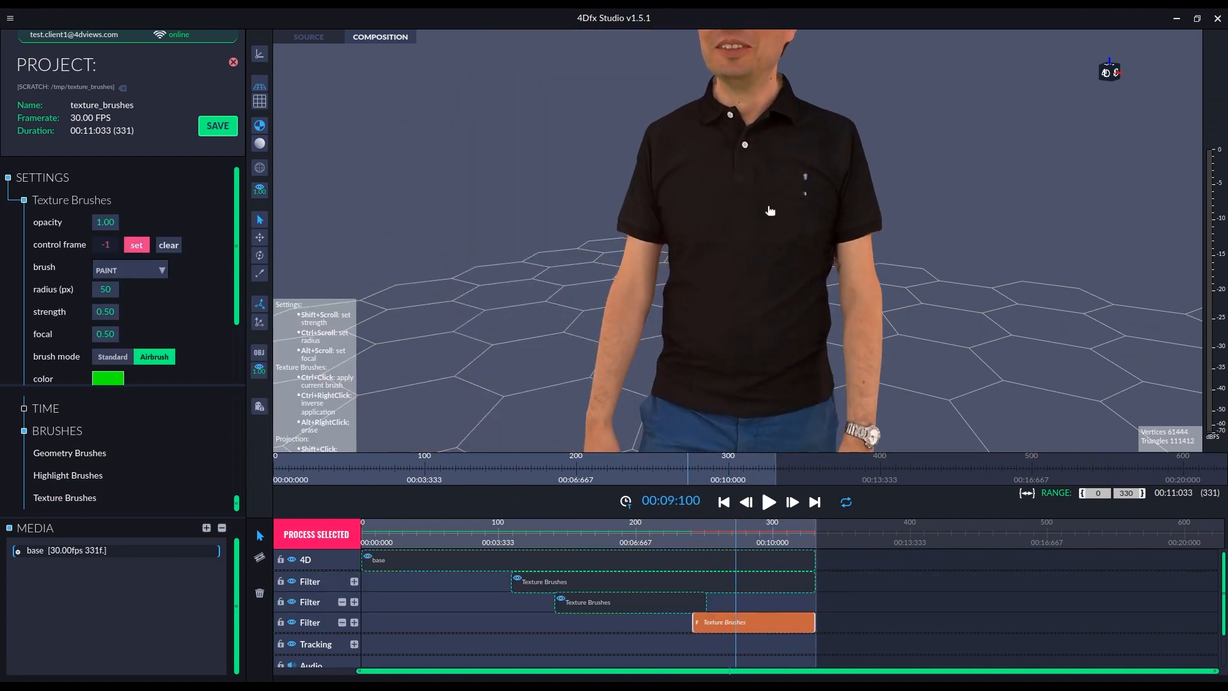
- Clean the remaining logo specks off the shirt's chest and review the processed frames
{"action": "middle_click_drag", "start_coordinate": [770, 211], "coordinate": [712, 273]}
{"action": "scroll", "coordinate": [736, 271], "scroll_direction": "up", "scroll_amount": 6}
{"action": "key", "text": "c"}
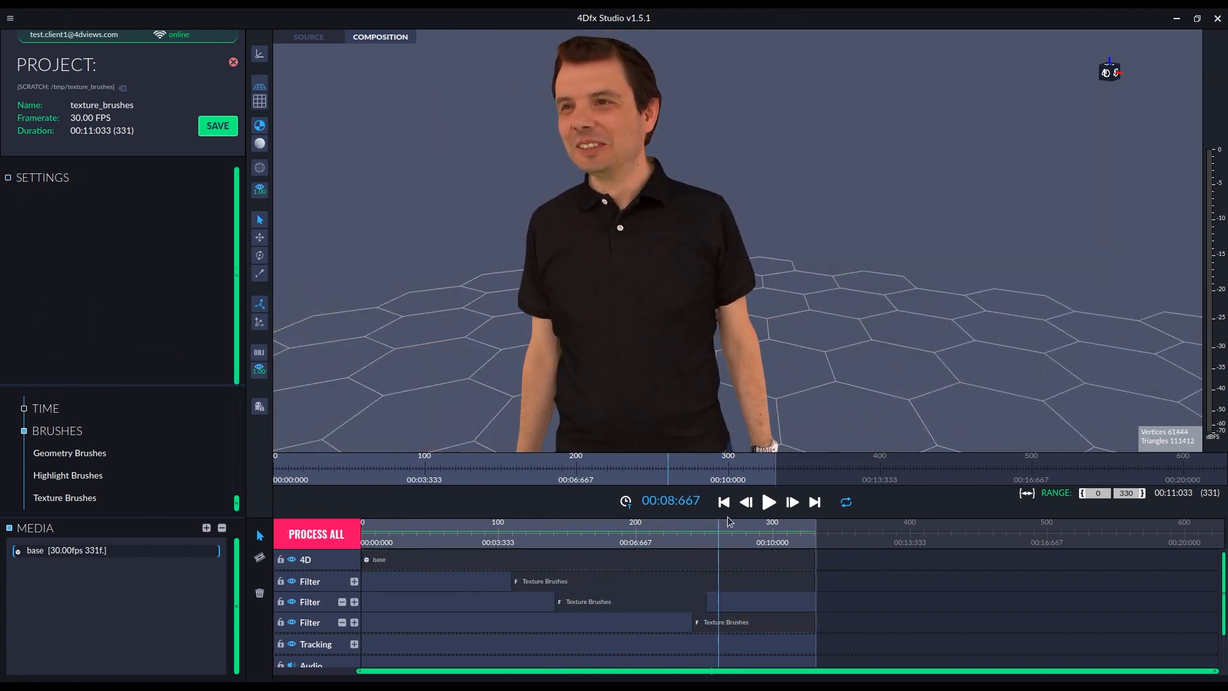
{"action": "left_click_drag", "start_coordinate": [729, 521], "coordinate": [684, 519]}
{"action": "left_click_drag", "start_coordinate": [684, 519], "coordinate": [651, 517]}
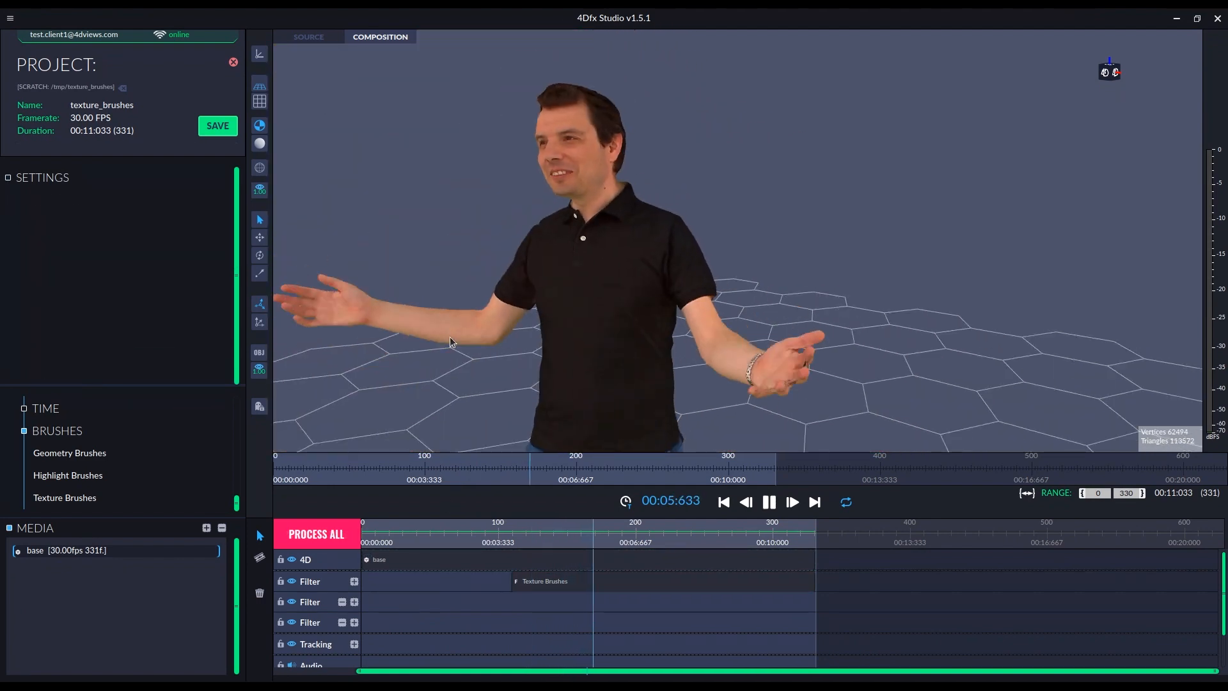
{"action": "middle_click_drag", "start_coordinate": [450, 342], "coordinate": [580, 337]}
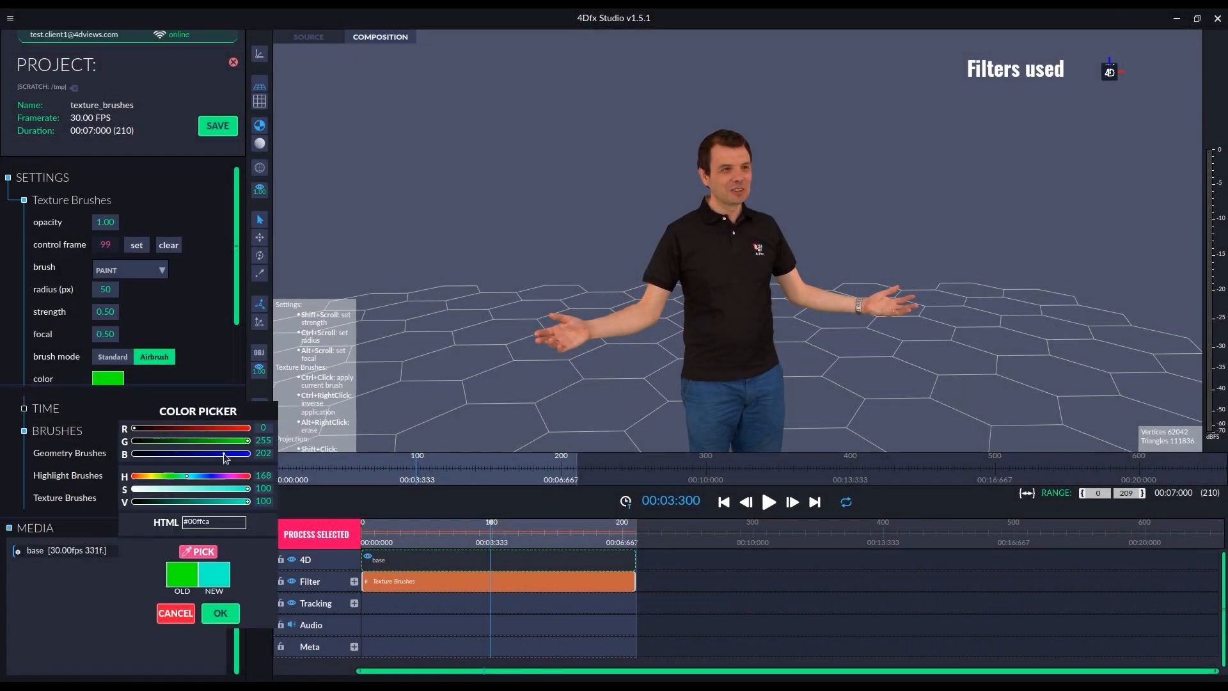
- Set a light blue paint colour, opacity 0.23 and a 70 px radius, and paint a first patch on the back of the hair
{"action": "left_click", "coordinate": [220, 613]}
{"action": "left_click_drag", "start_coordinate": [105, 222], "coordinate": [60, 234]}
{"action": "scroll", "coordinate": [631, 282], "scroll_direction": "up", "scroll_amount": 5}
{"action": "mouse_move", "coordinate": [819, 282]}
{"action": "middle_mouse_down"}
{"action": "mouse_move", "coordinate": [631, 282]}
{"action": "mouse_move", "coordinate": [799, 287]}
{"action": "middle_mouse_up"}
{"action": "scroll", "coordinate": [735, 293], "scroll_direction": "up", "scroll_amount": 4, "text": "ctrl"}
{"action": "left_click", "coordinate": [734, 294], "text": "ctrl"}
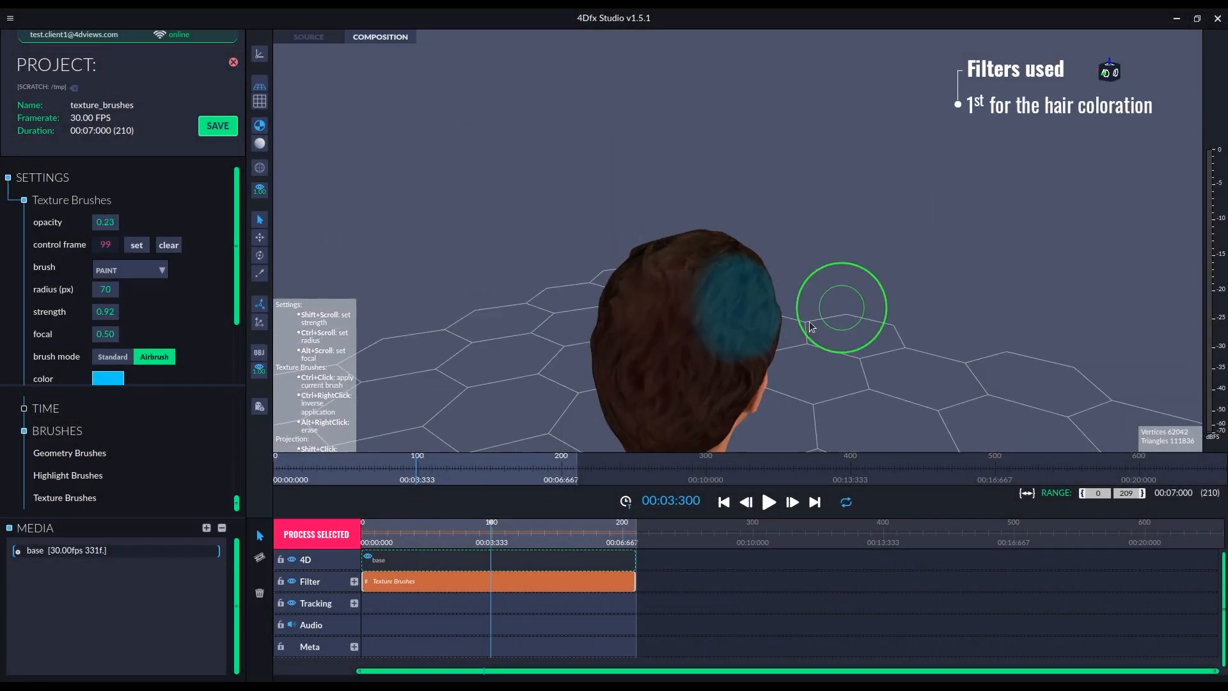
- Paint the rest of the hair light blue from several angles, using a smaller brush for the final areas
{"action": "left_click_drag", "start_coordinate": [793, 300], "coordinate": [726, 370], "text": "ctrl"}
{"action": "mouse_move", "coordinate": [727, 370]}
{"action": "middle_mouse_down"}
{"action": "mouse_move", "coordinate": [756, 170]}
{"action": "mouse_move", "coordinate": [761, 273]}
{"action": "middle_mouse_up"}
{"action": "left_click_drag", "start_coordinate": [761, 273], "coordinate": [719, 224], "text": "ctrl"}
{"action": "mouse_move", "coordinate": [719, 224]}
{"action": "middle_mouse_down"}
{"action": "mouse_move", "coordinate": [718, 293]}
{"action": "mouse_move", "coordinate": [710, 250]}
{"action": "middle_mouse_up"}
{"action": "scroll", "coordinate": [710, 250], "scroll_direction": "down", "scroll_amount": 2, "text": "ctrl"}
{"action": "left_click_drag", "start_coordinate": [710, 249], "coordinate": [760, 267], "text": "ctrl"}
{"action": "middle_click_drag", "start_coordinate": [760, 267], "coordinate": [639, 345]}
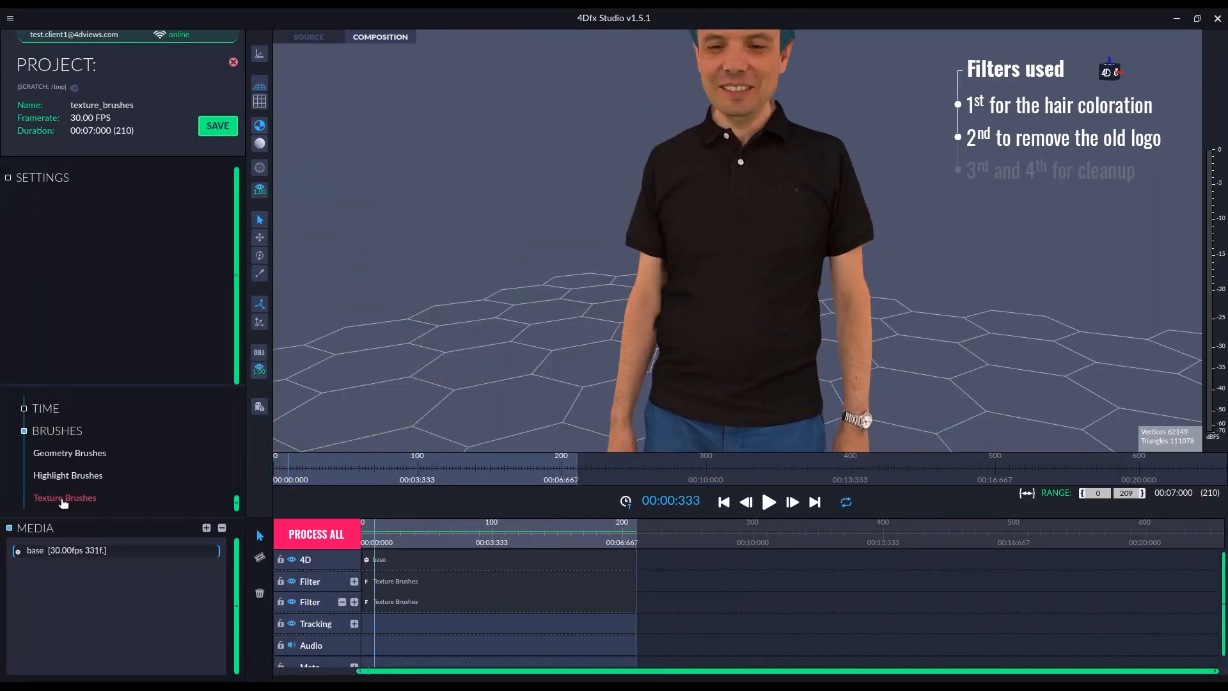
- Add further Texture Brushes filters, stamp daisies across the shirt with a 90 px radius and strength 1.00, and check the processed frames
{"action": "left_click", "coordinate": [64, 498]}
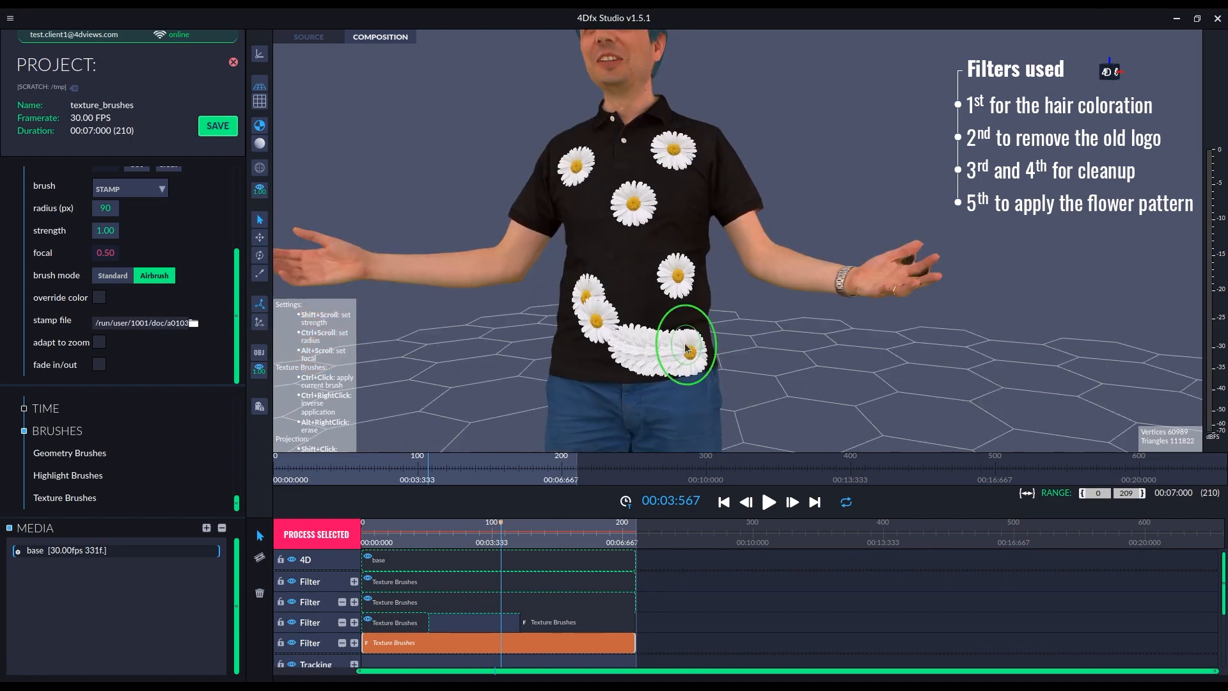
{"action": "left_click_drag", "start_coordinate": [685, 343], "coordinate": [734, 254]}
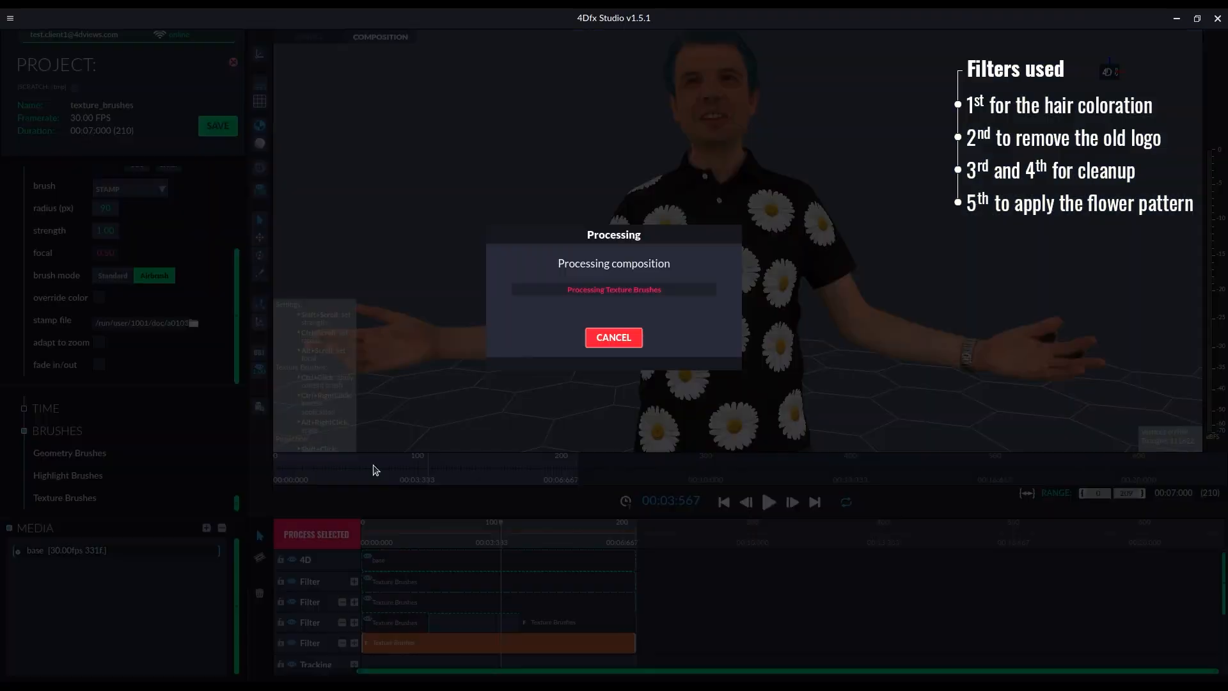
{"action": "left_click", "coordinate": [492, 532]}
{"action": "left_click_drag", "start_coordinate": [493, 532], "coordinate": [559, 531]}
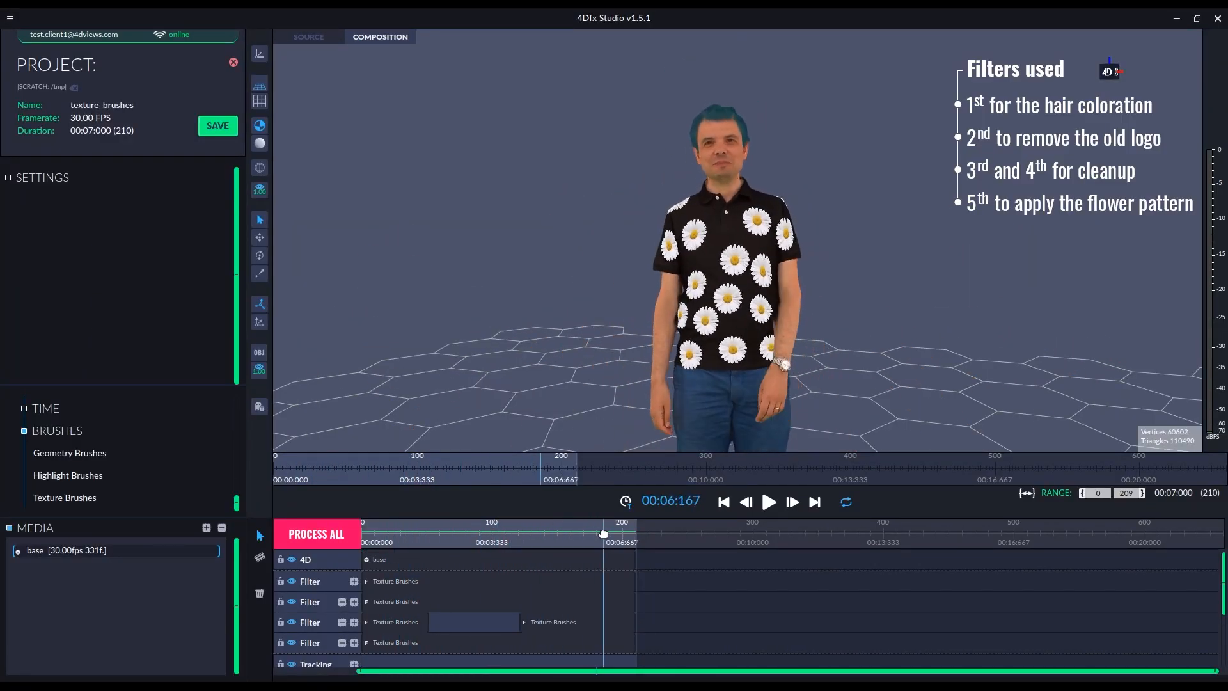